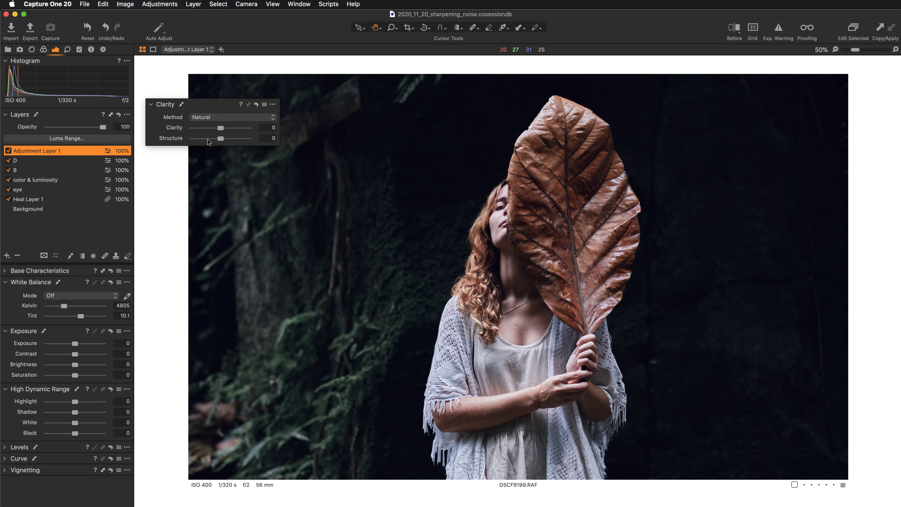
# Try a Structure value of 86 on Adjustment Layer 1, with the face and leaf shown at 200% zoom.
pyautogui.press('super+equal')
pyautogui.press('super+equal')
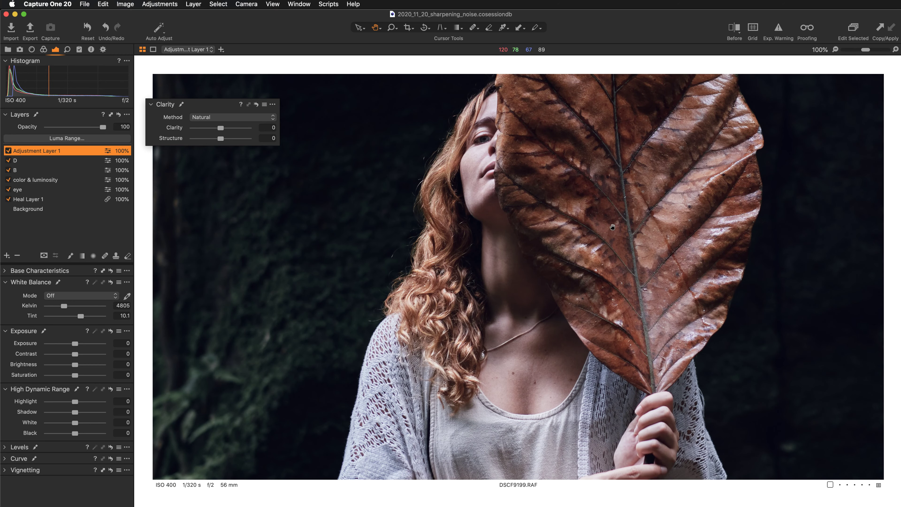
pyautogui.moveTo(636, 249); pyautogui.dragTo(571, 231)
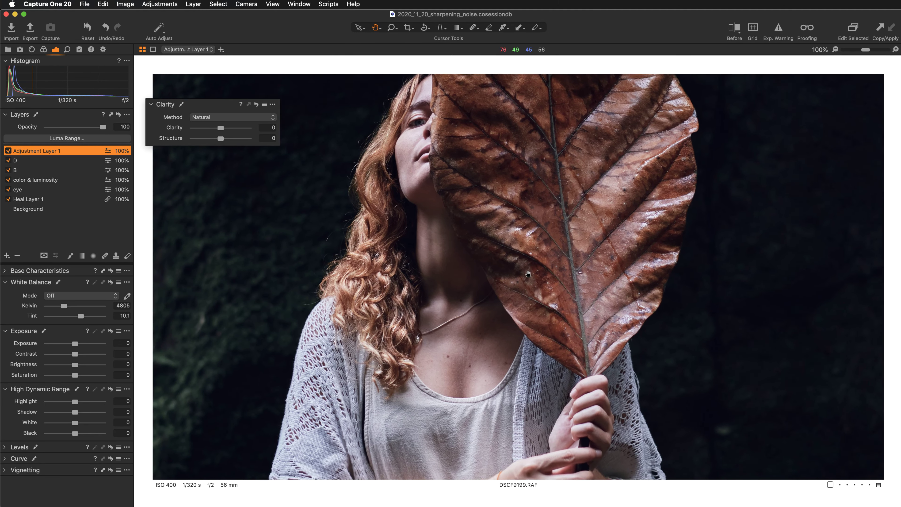
pyautogui.moveTo(529, 273); pyautogui.dragTo(539, 279)
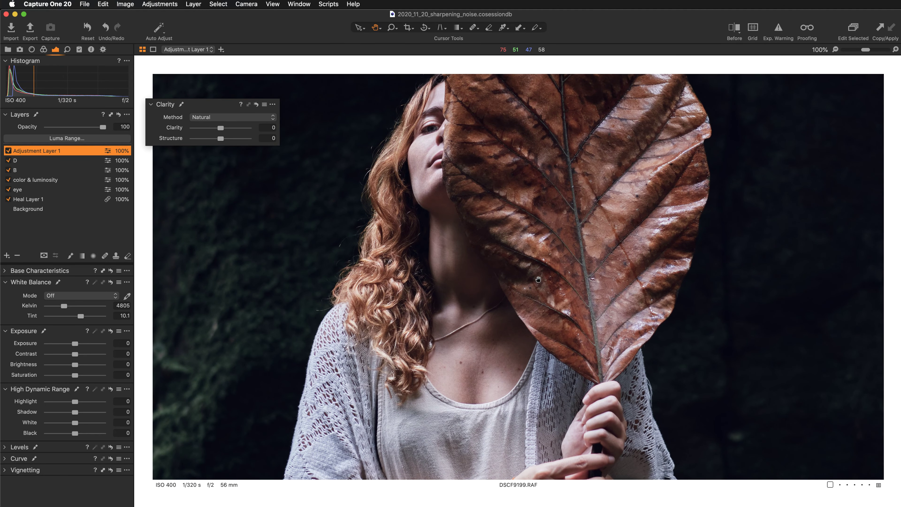
pyautogui.press('super+equal')
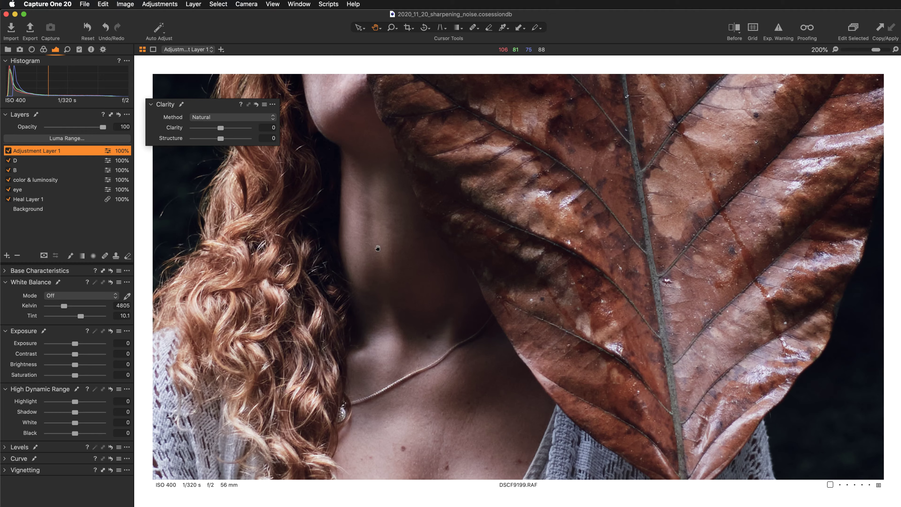
pyautogui.scroll(10, 478, 232)
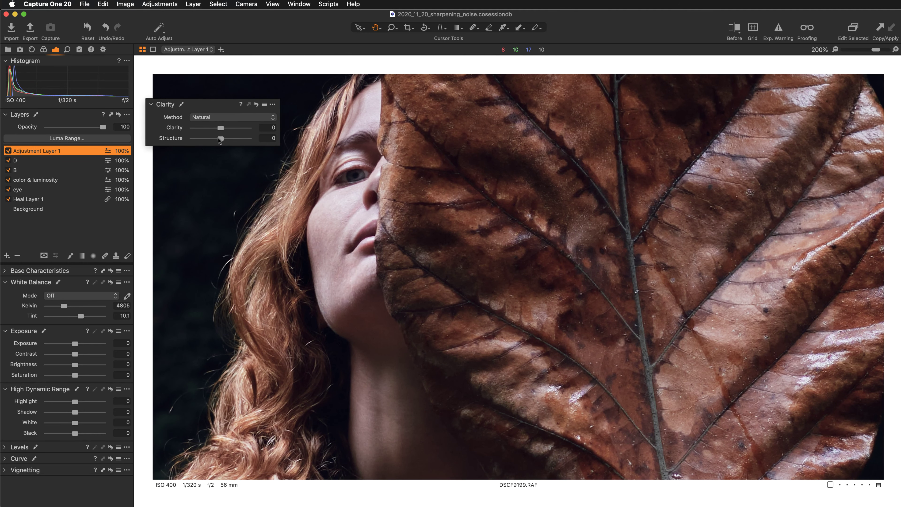
pyautogui.moveTo(218, 138); pyautogui.dragTo(242, 136)
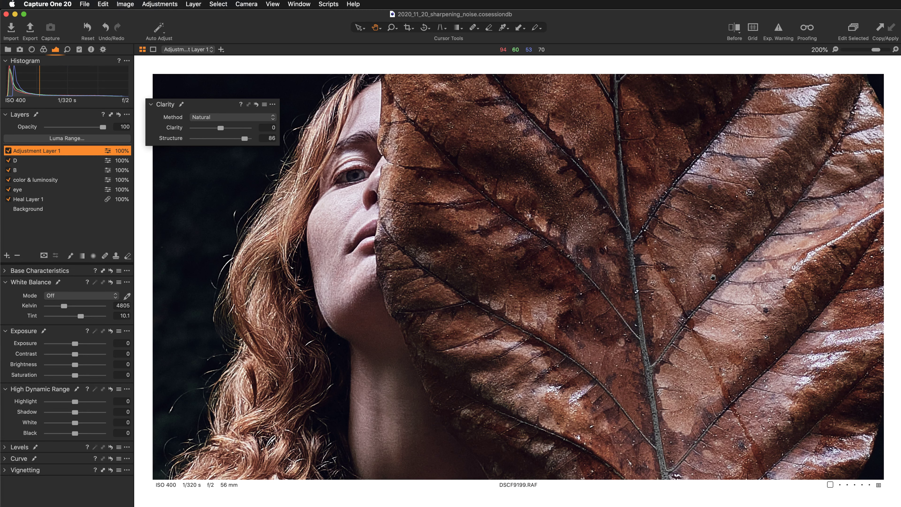
# Compare the photo with and without the Structure adjustment, ending with Structure reset to 0.
pyautogui.doubleClick(171, 138)
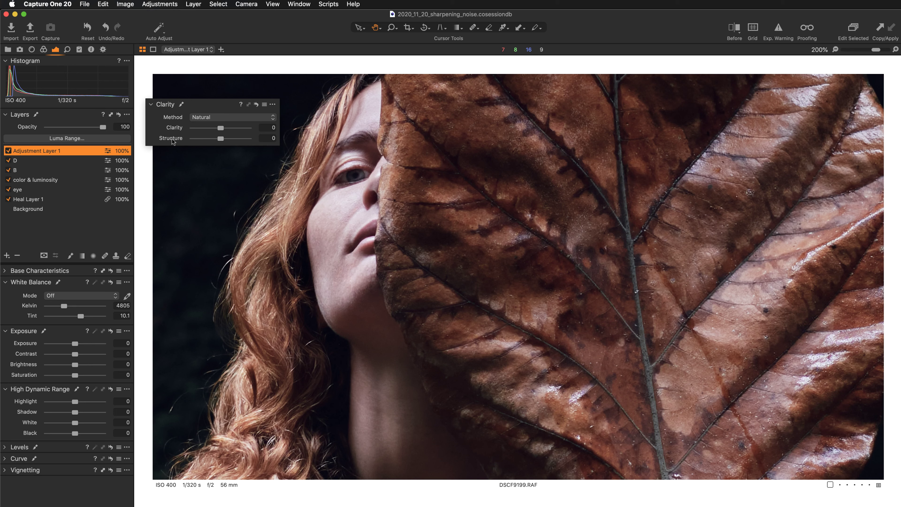
pyautogui.press('super+z')
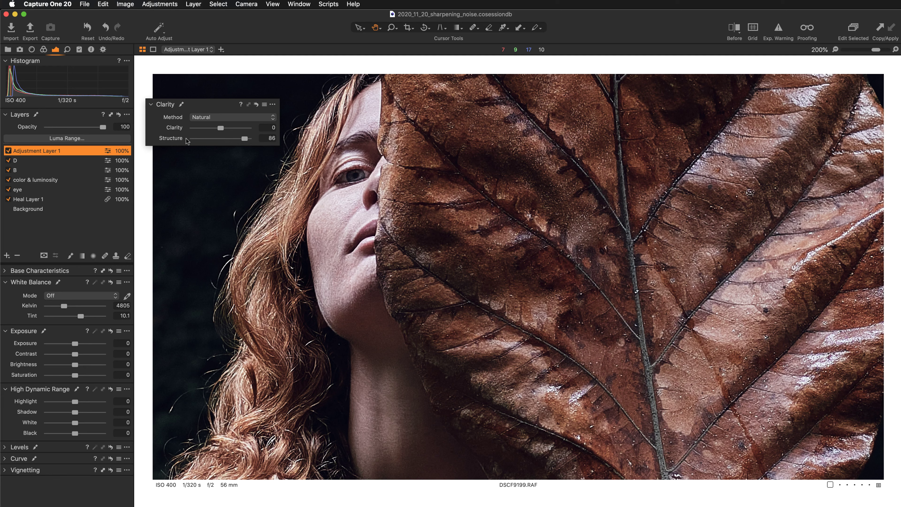
pyautogui.doubleClick(173, 139)
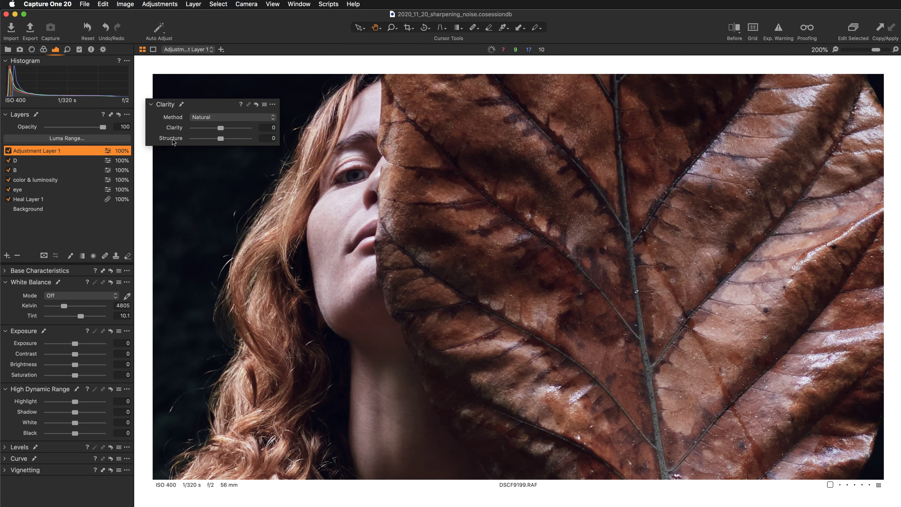
pyautogui.press('super+z')
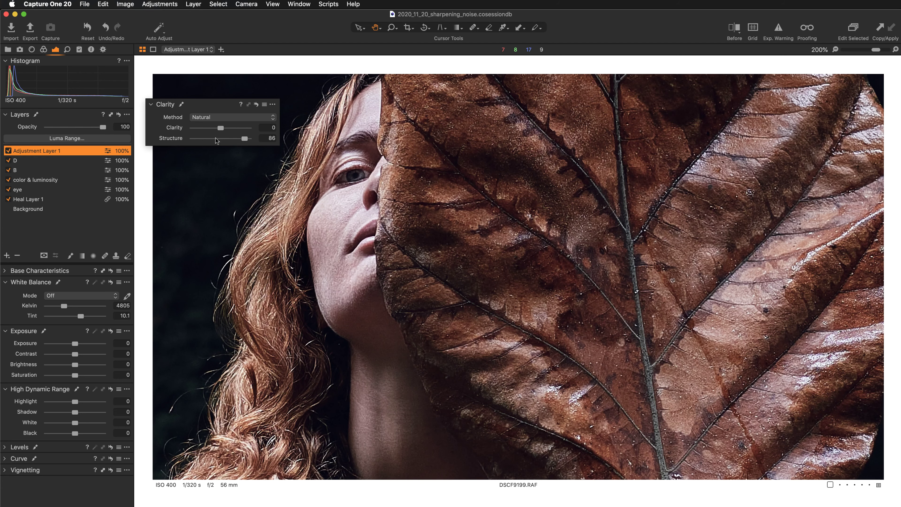
pyautogui.doubleClick(244, 138)
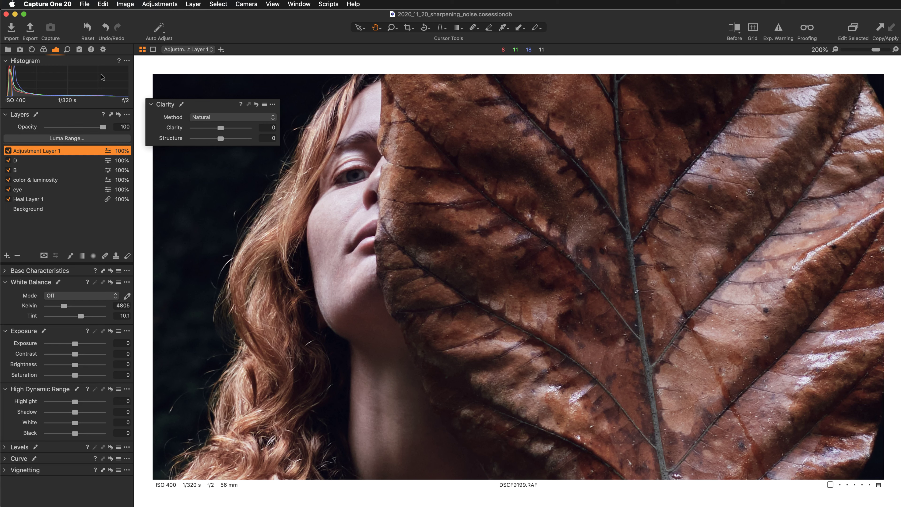
# Detach the Sharpening and Noise Reduction tools and join them in one floating panel over the photo.
pyautogui.click(68, 50)
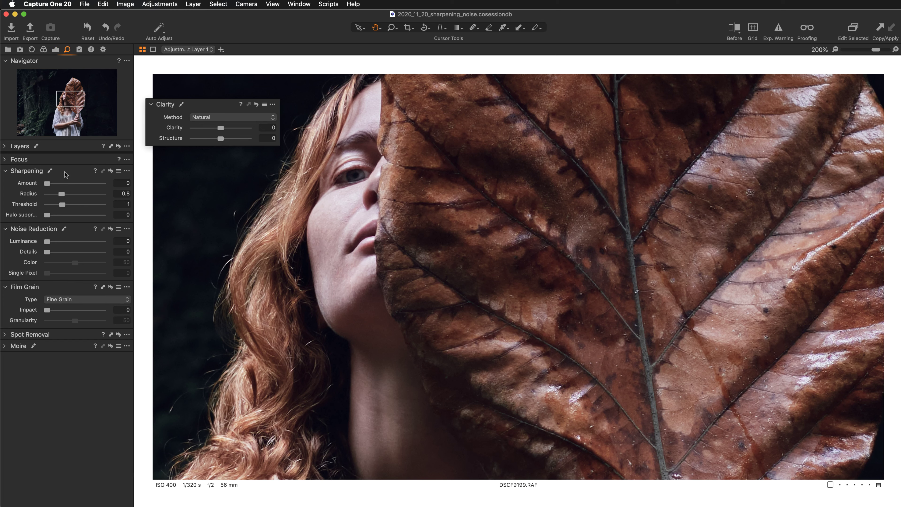
pyautogui.moveTo(65, 174); pyautogui.dragTo(245, 189)
pyautogui.moveTo(78, 171); pyautogui.dragTo(263, 230)
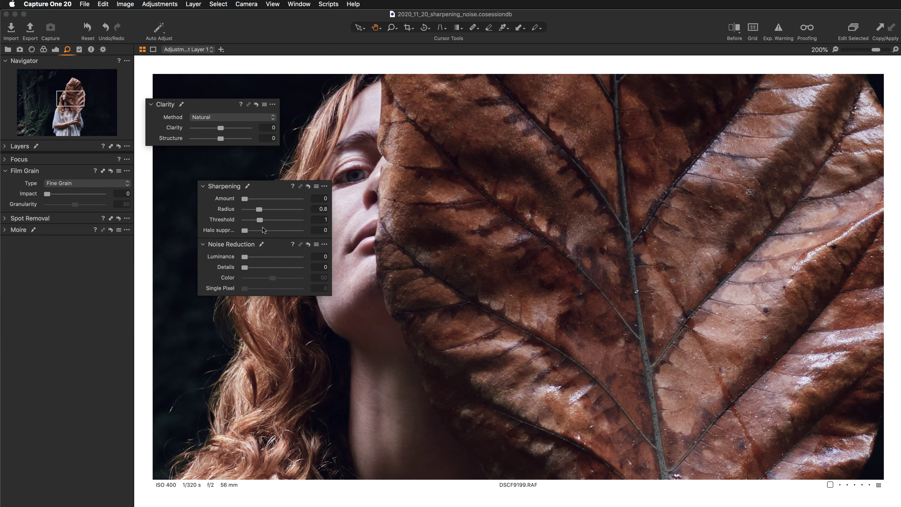
# Return to the Exposure tools and attach the floating Clarity tool beneath Noise Reduction in the combined floating panel.
pyautogui.click(55, 49)
pyautogui.moveTo(229, 108); pyautogui.dragTo(280, 327)
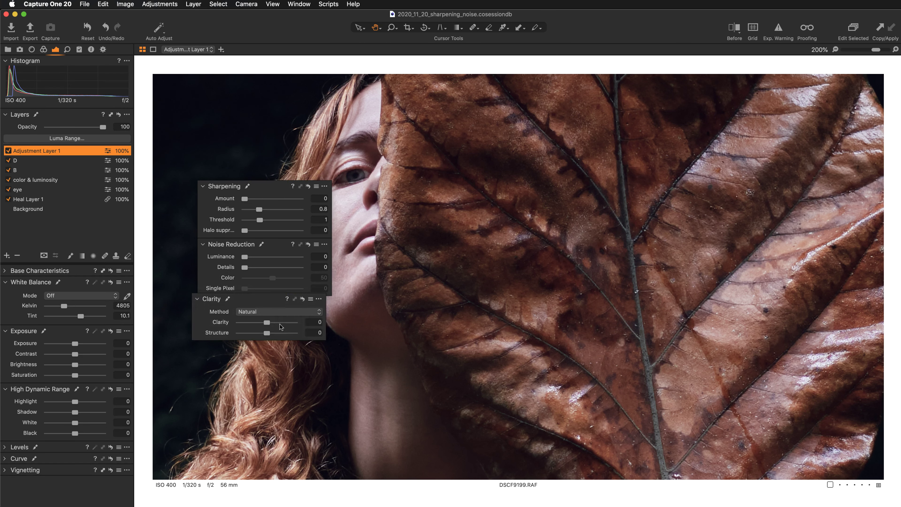
pyautogui.moveTo(270, 186); pyautogui.dragTo(215, 20)
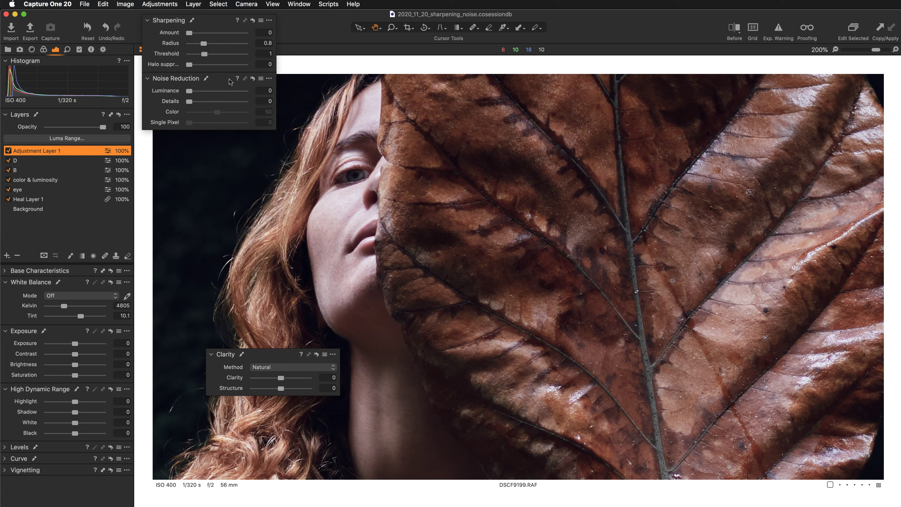
pyautogui.moveTo(286, 357); pyautogui.dragTo(221, 138)
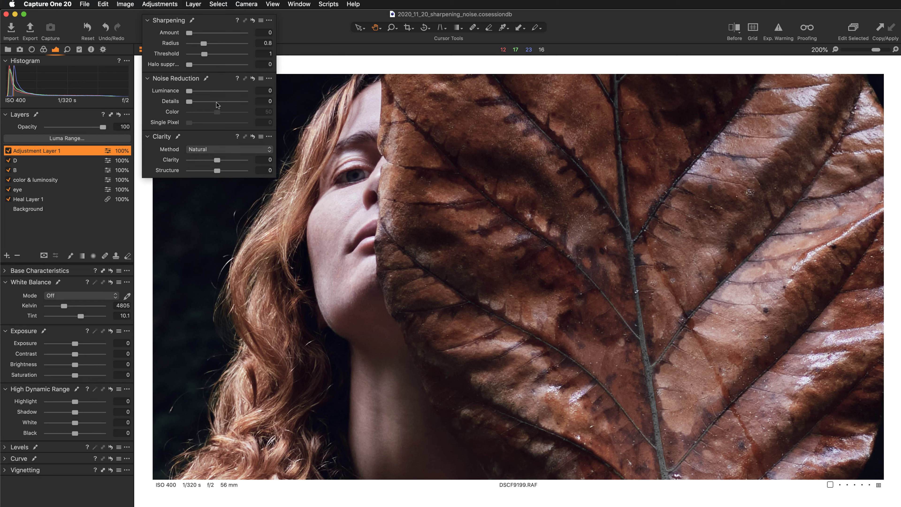
# Examine the portrait close up on the face, in full view and at 67% zoom.
pyautogui.click(209, 140)
pyautogui.click(208, 140)
pyautogui.click(331, 231)
pyautogui.moveTo(332, 232); pyautogui.dragTo(371, 235)
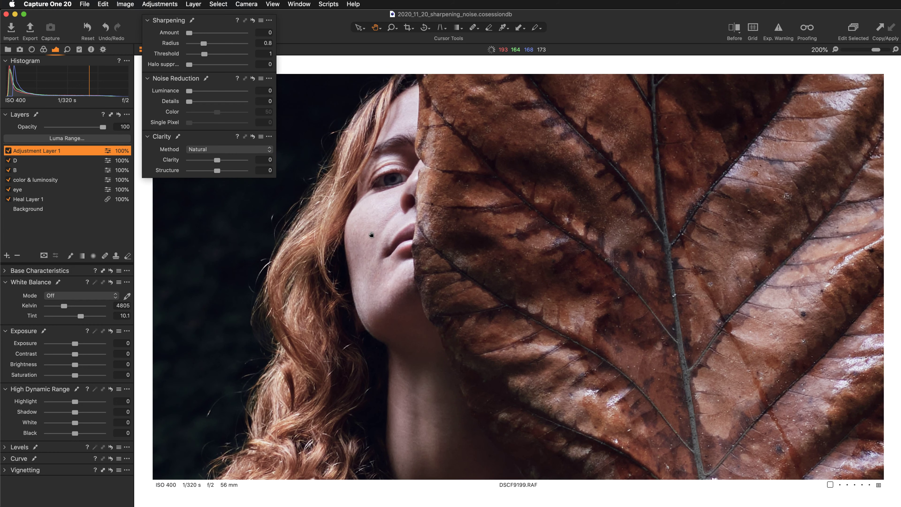
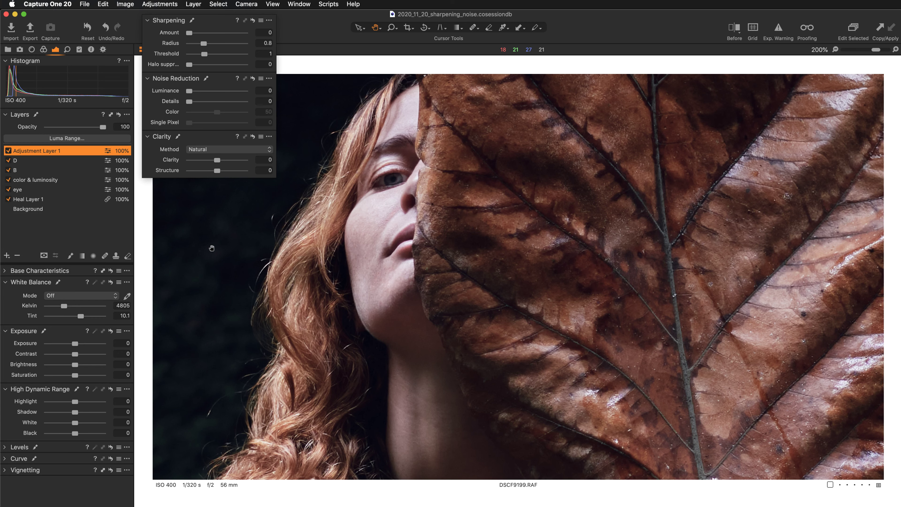
pyautogui.doubleClick(563, 245)
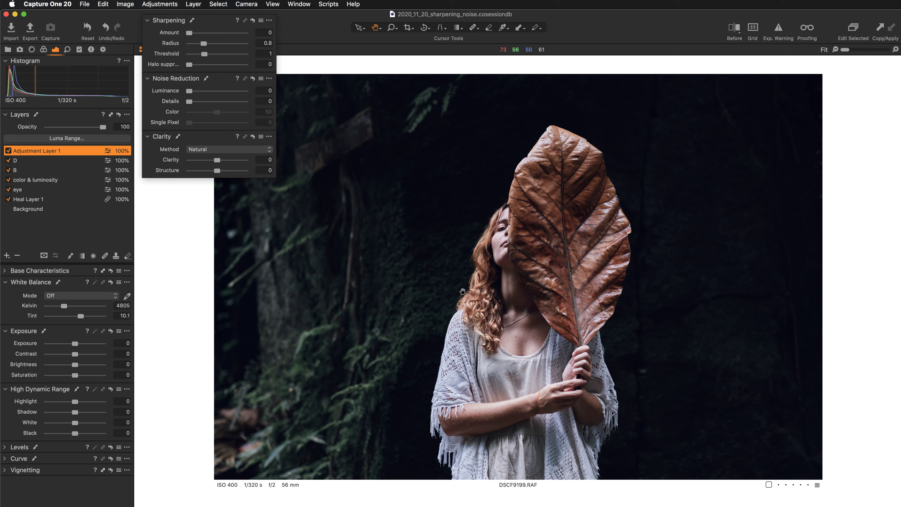
pyautogui.scroll(2, 463, 291)
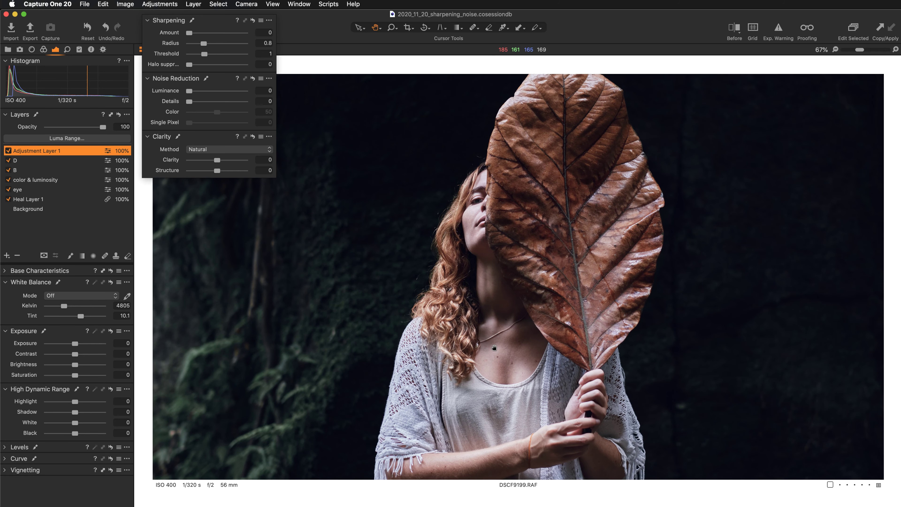
pyautogui.moveTo(506, 325); pyautogui.dragTo(507, 334)
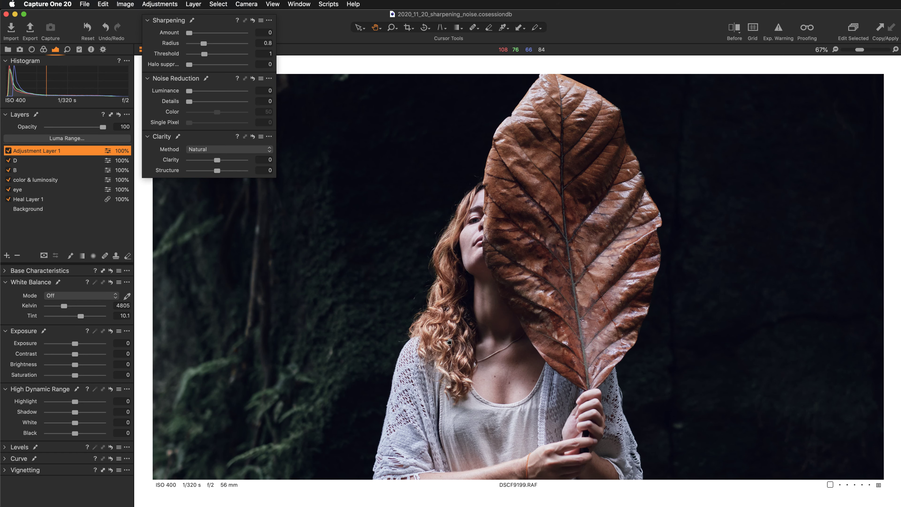
pyautogui.scroll(3, 439, 340)
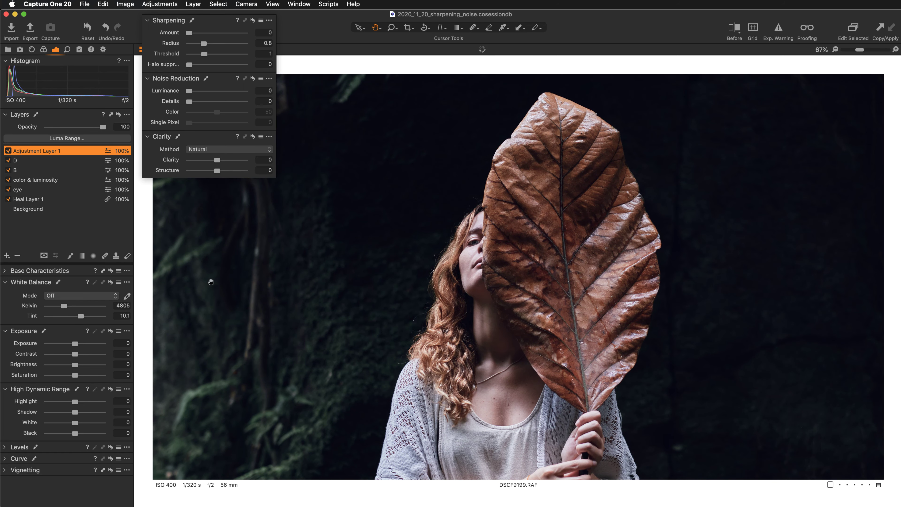
# Select the Background layer for its sharpening settings, with the photo shown at 100% zoom.
pyautogui.click(34, 210)
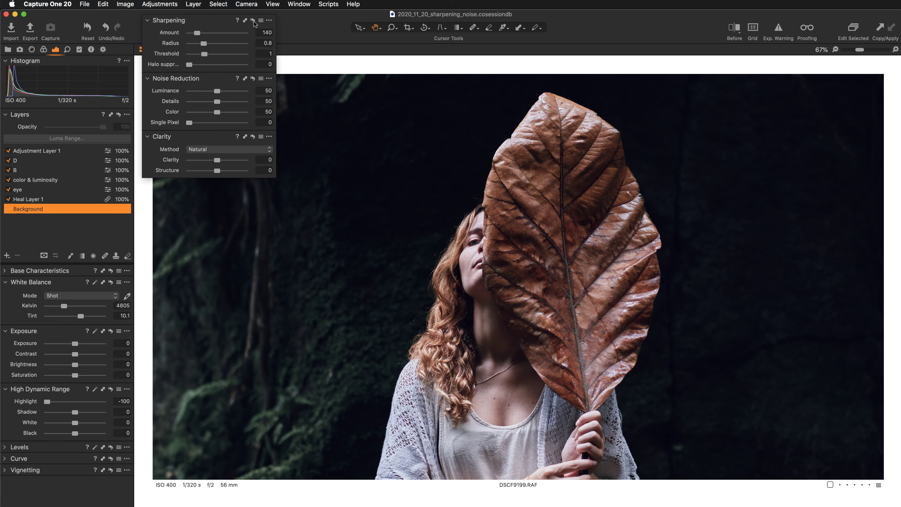
pyautogui.press('super+alt+0')
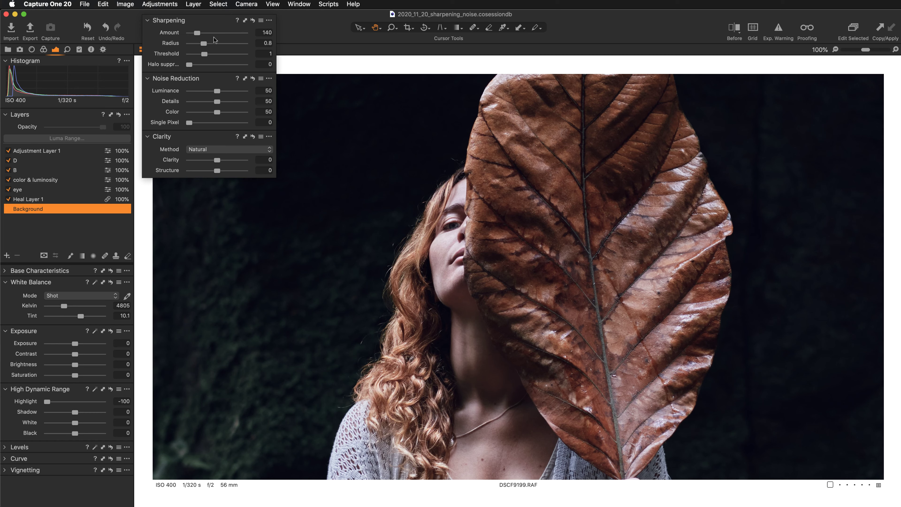
# Try Sharpening with Amount 0, Radius 0.2 and Threshold 0 on the Background layer, and reset the tool to its defaults.
pyautogui.moveTo(197, 33); pyautogui.dragTo(191, 53)
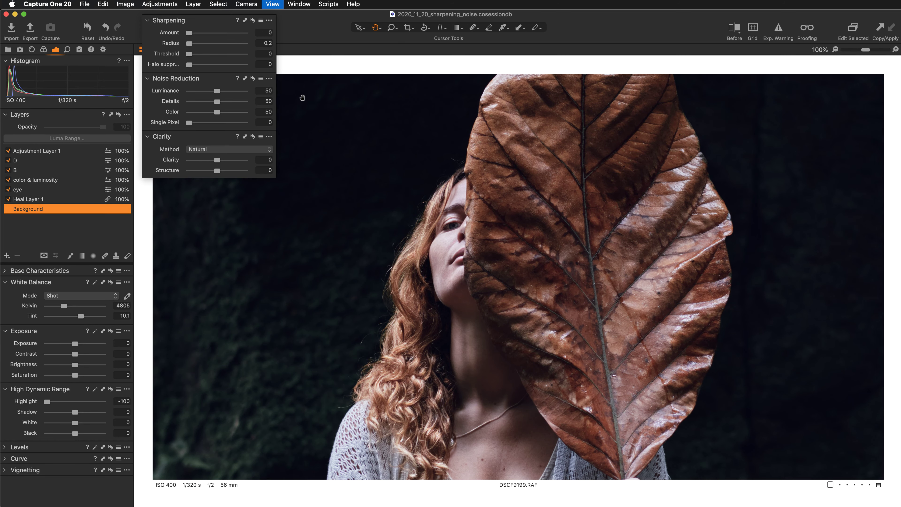
pyautogui.press('super+plus')
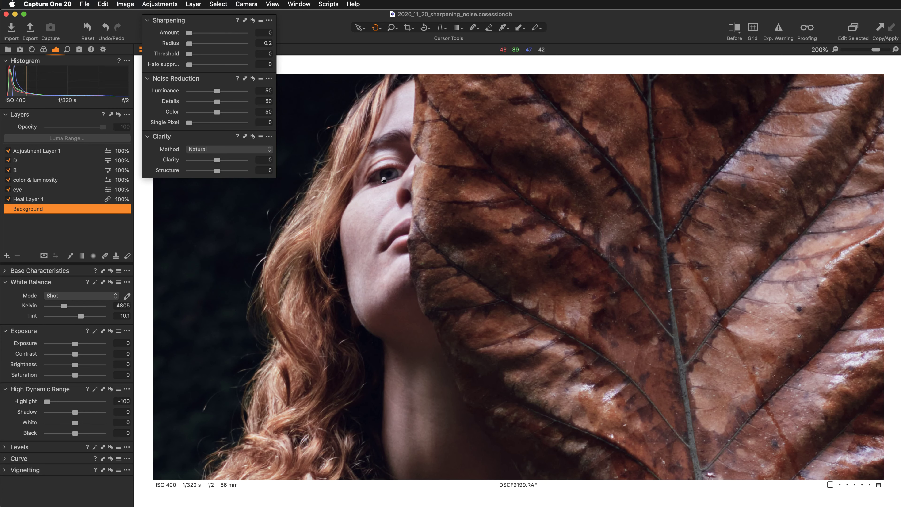
pyautogui.moveTo(410, 121); pyautogui.dragTo(455, 221)
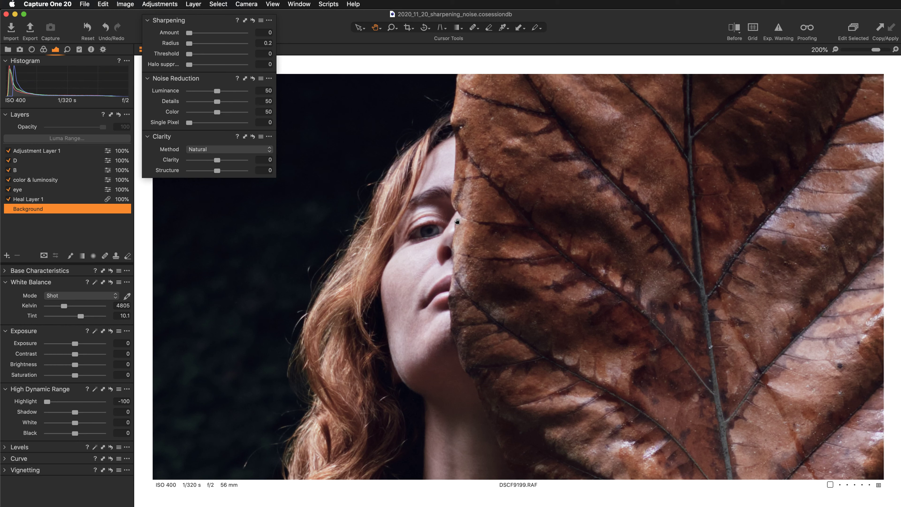
pyautogui.click(253, 21)
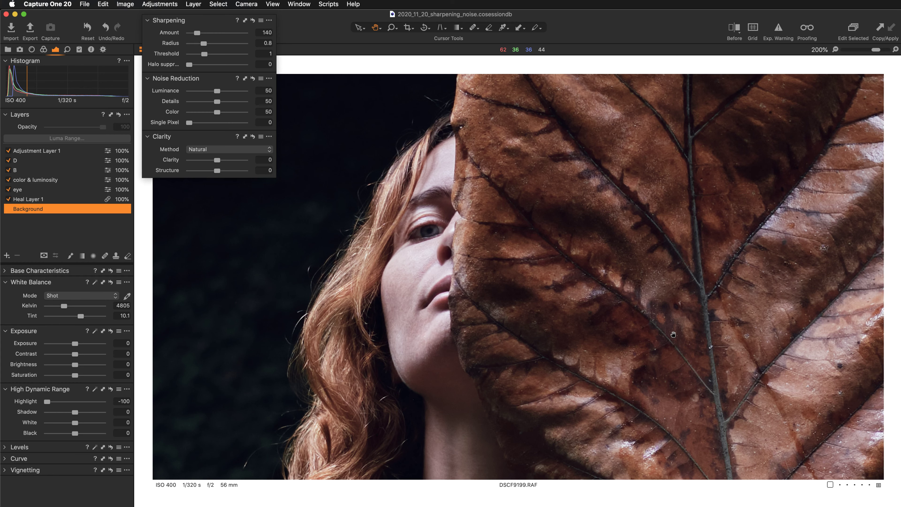
# Examine the default sharpening on the face, hair and leaf at several zoom levels up to 200%.
pyautogui.press('super+minus')
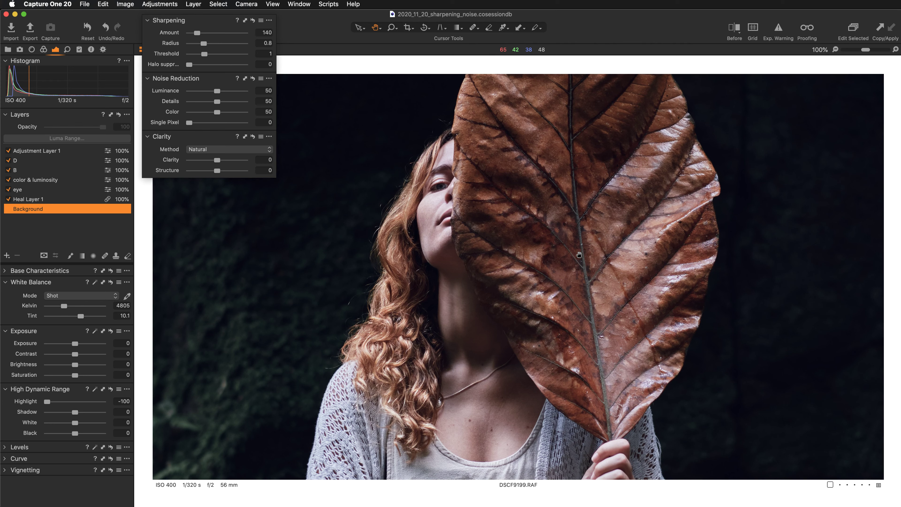
pyautogui.doubleClick(555, 273)
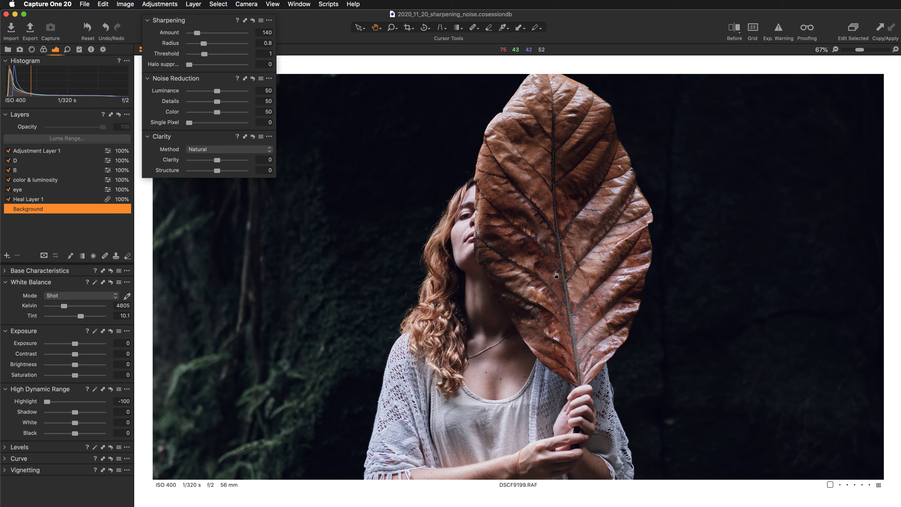
pyautogui.press('super+equal')
pyautogui.press('super+equal')
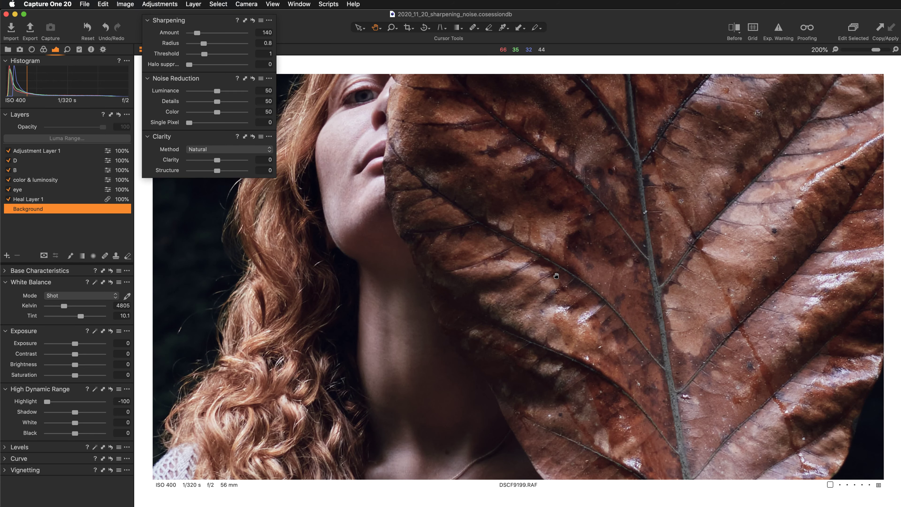
pyautogui.moveTo(412, 157); pyautogui.dragTo(454, 279)
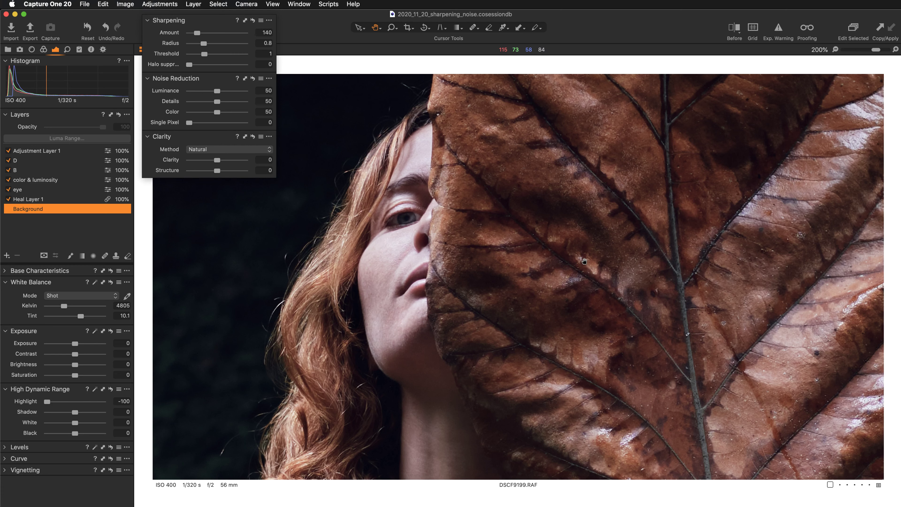
pyautogui.press('super+0')
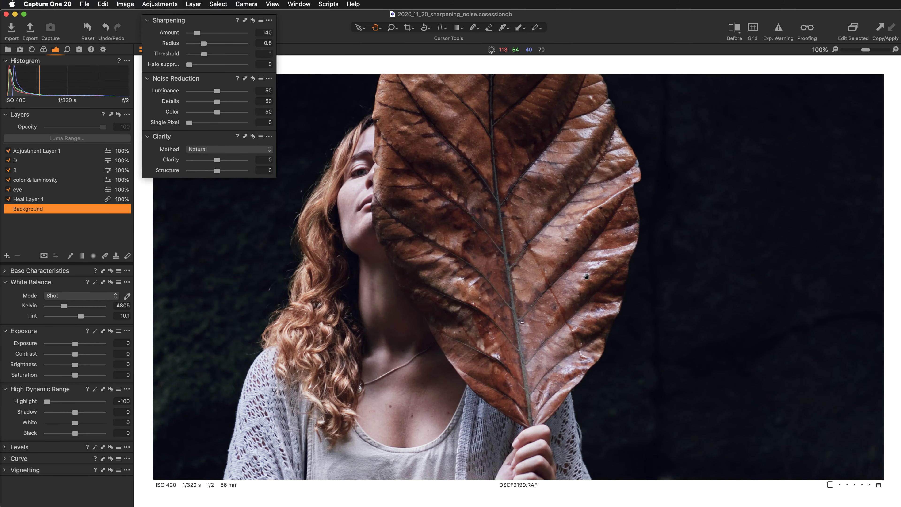
pyautogui.scroll(2, 586, 277)
pyautogui.moveTo(454, 205); pyautogui.dragTo(654, 235)
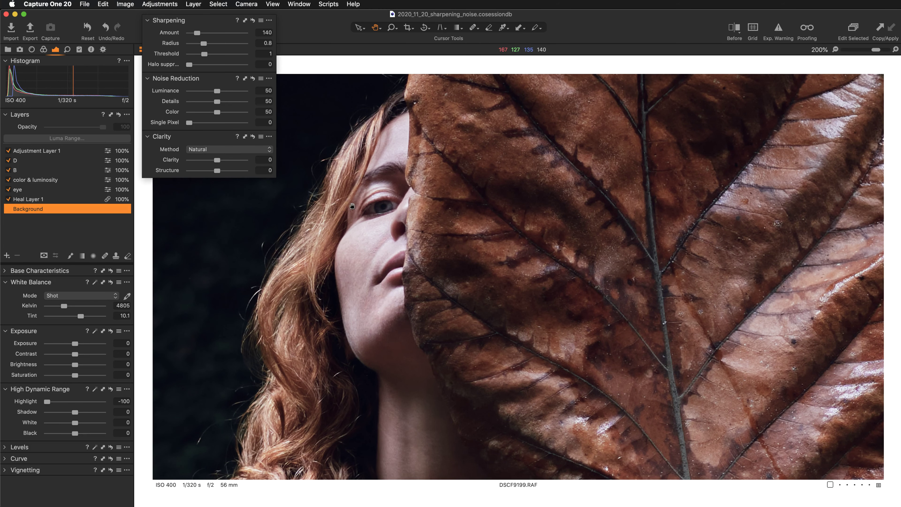
pyautogui.moveTo(459, 286); pyautogui.dragTo(453, 281)
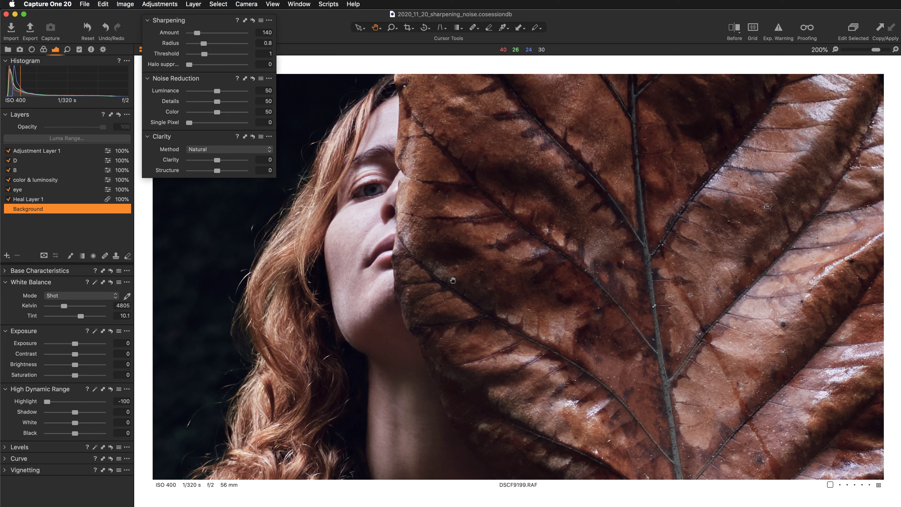
# Select Adjustment Layer 1 and add the Focus Mask tool to the toolbar beside the Before tool.
pyautogui.click(62, 152)
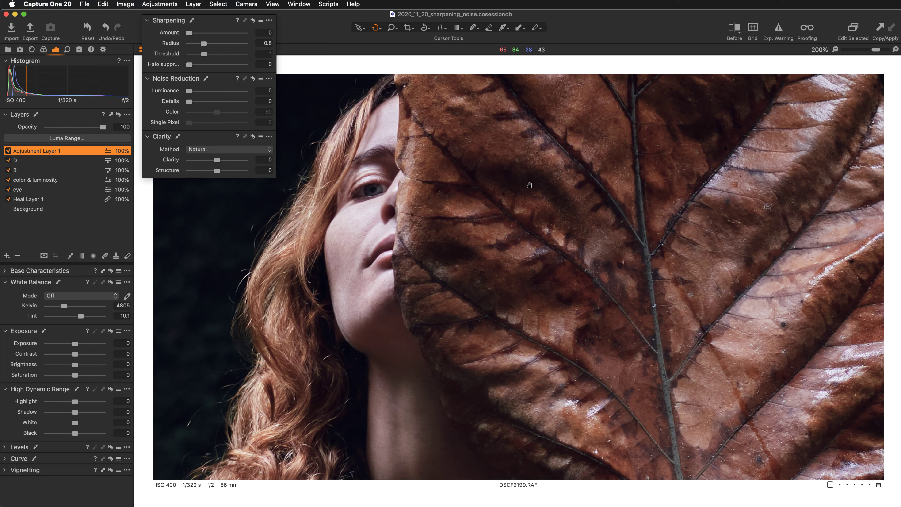
pyautogui.rightClick(691, 31)
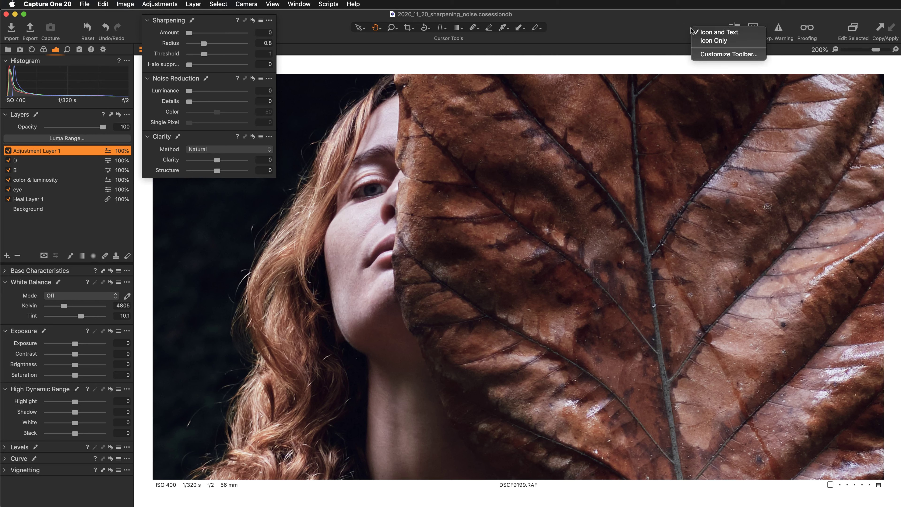
pyautogui.click(722, 54)
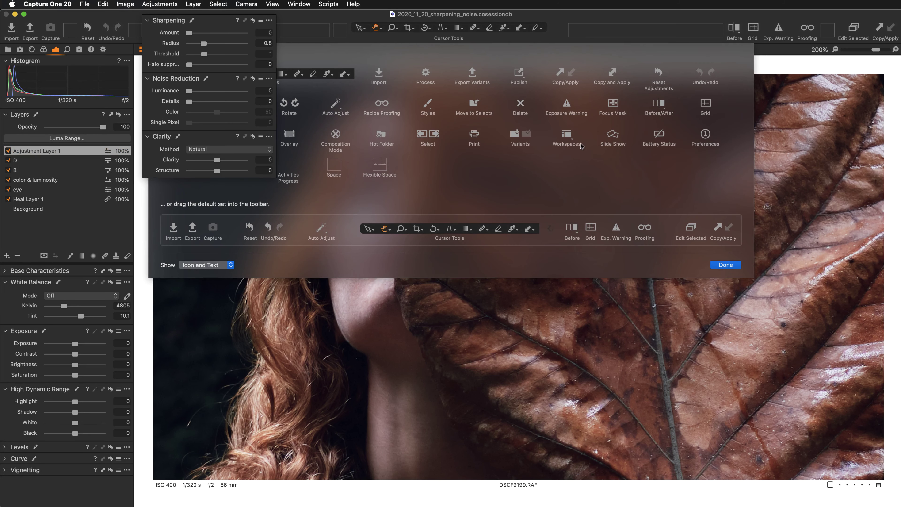
pyautogui.moveTo(581, 146); pyautogui.dragTo(717, 34)
pyautogui.click(726, 265)
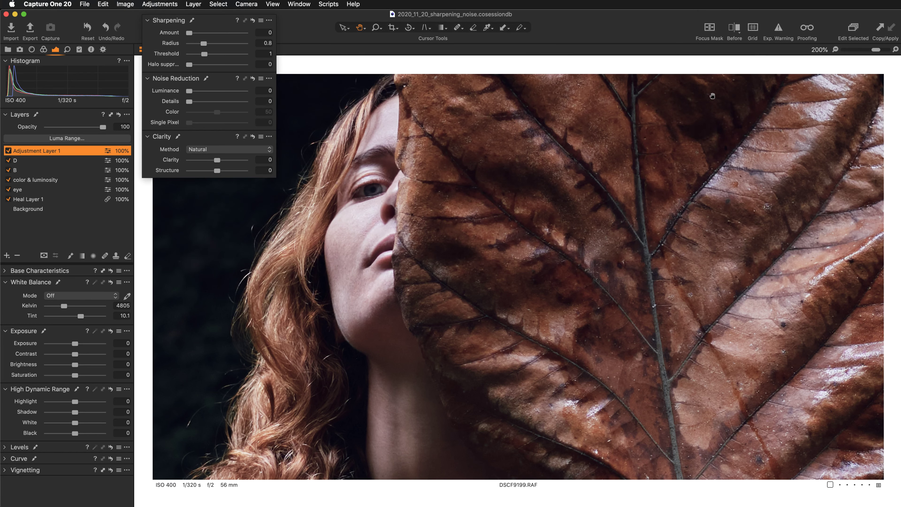
# Display the focus mask, examine it on the full portrait and at up to 200% zoom, and hide it.
pyautogui.click(709, 29)
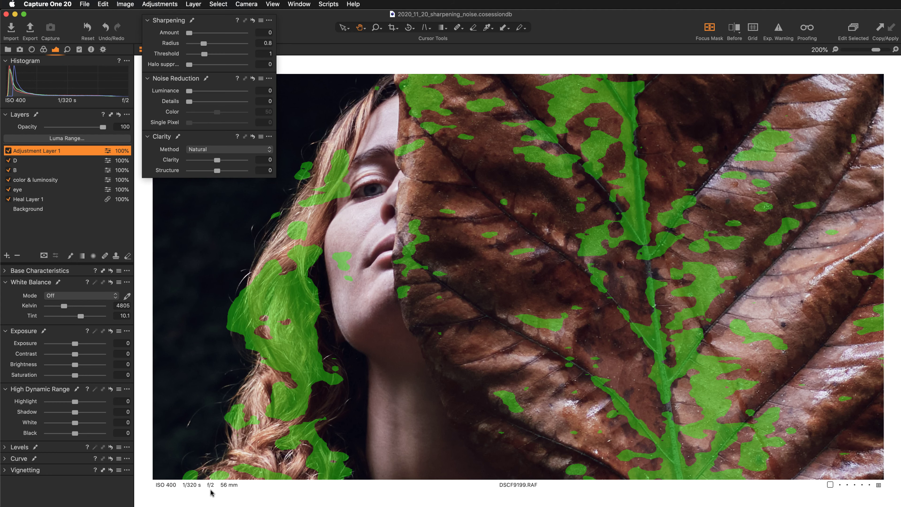
pyautogui.press('super+0')
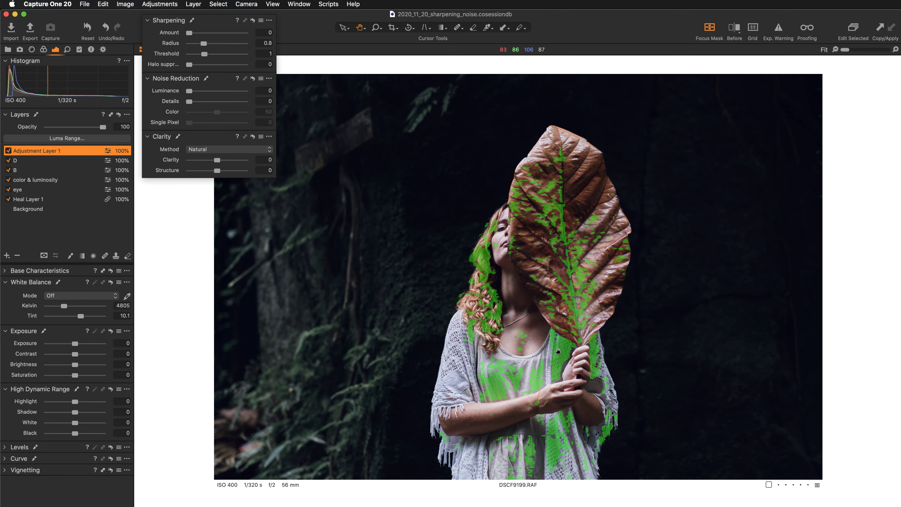
pyautogui.scroll(2, 558, 351)
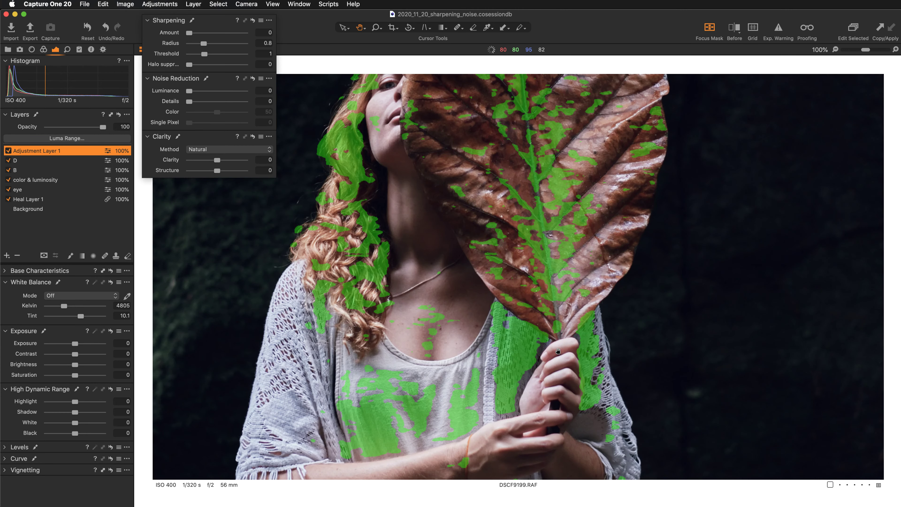
pyautogui.scroll(2, 491, 215)
pyautogui.scroll(10, 492, 215)
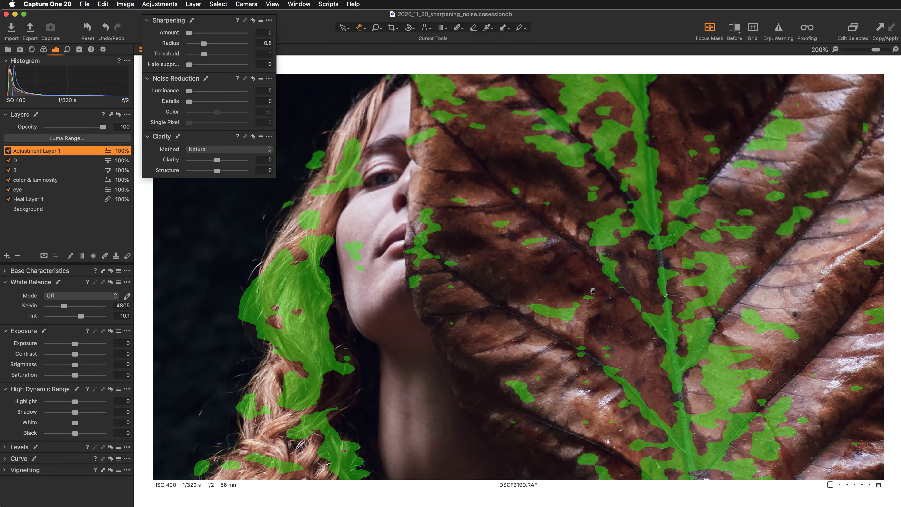
pyautogui.scroll(2, 580, 262)
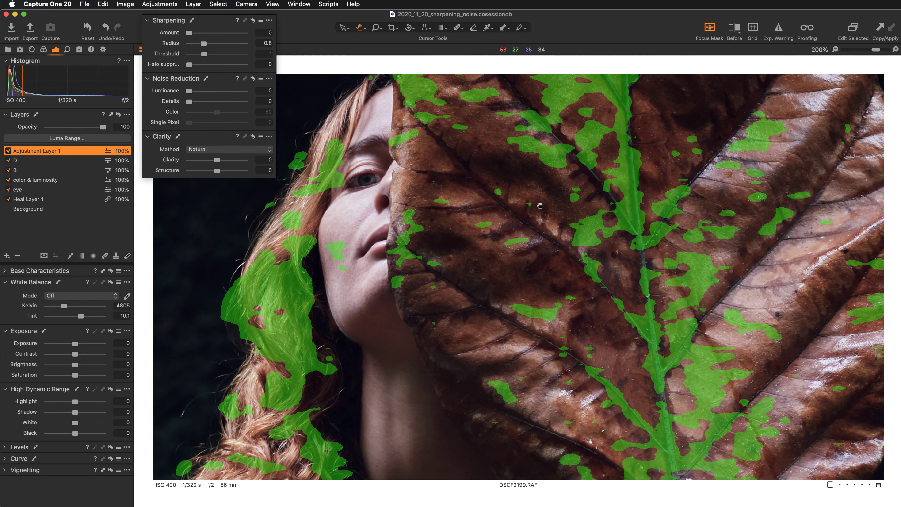
pyautogui.click(708, 32)
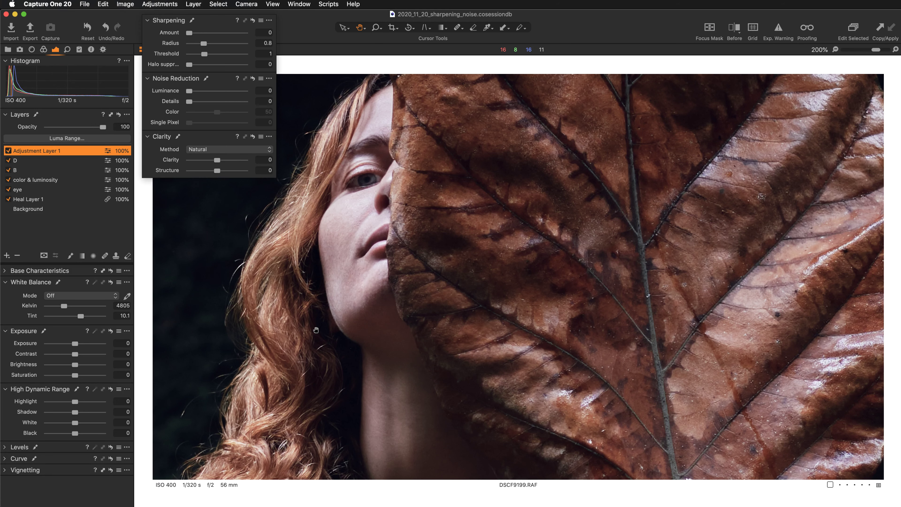
pyautogui.moveTo(298, 251); pyautogui.dragTo(302, 259)
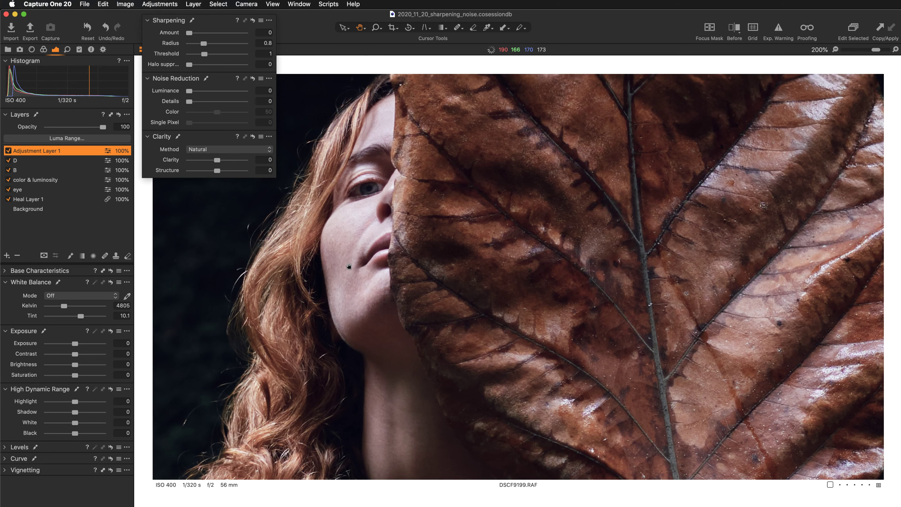
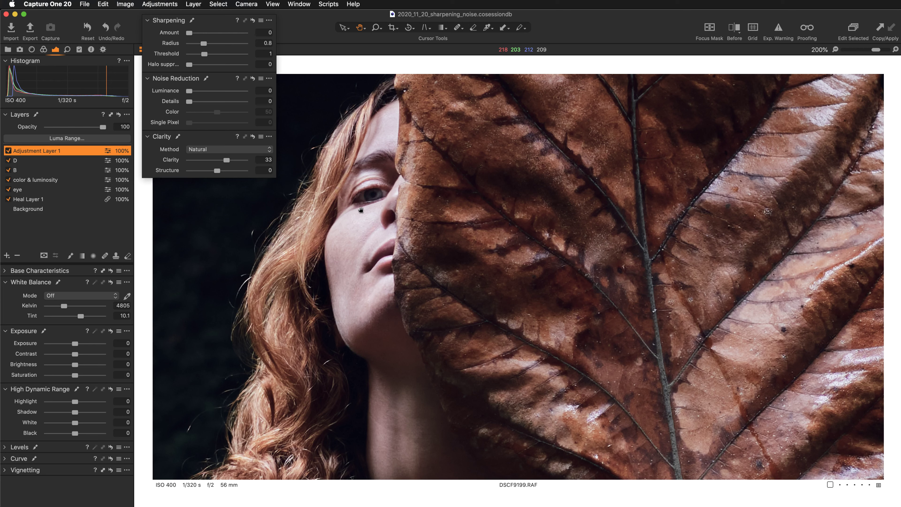
# Try Clarity 67 with the Natural method on Adjustment Layer 1 at 50% zoom, and reset Clarity to 0.
pyautogui.press('super+0')
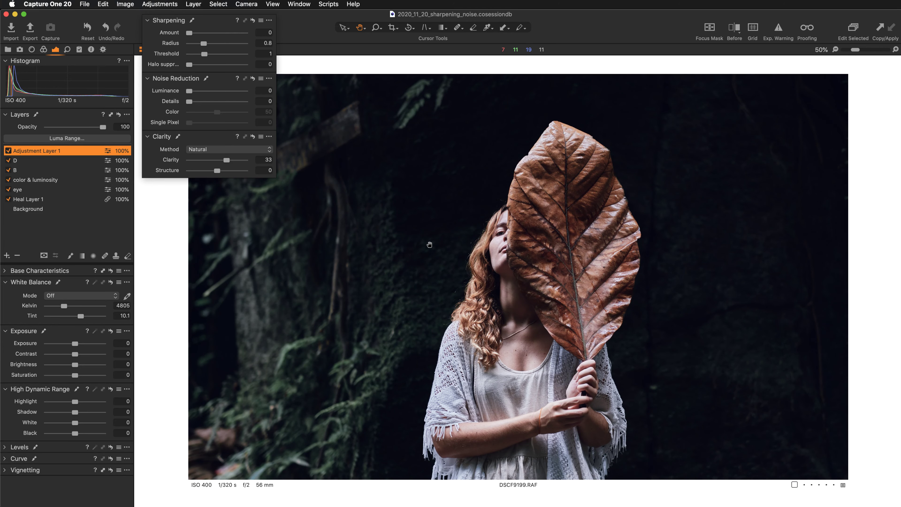
pyautogui.moveTo(227, 160); pyautogui.dragTo(237, 161)
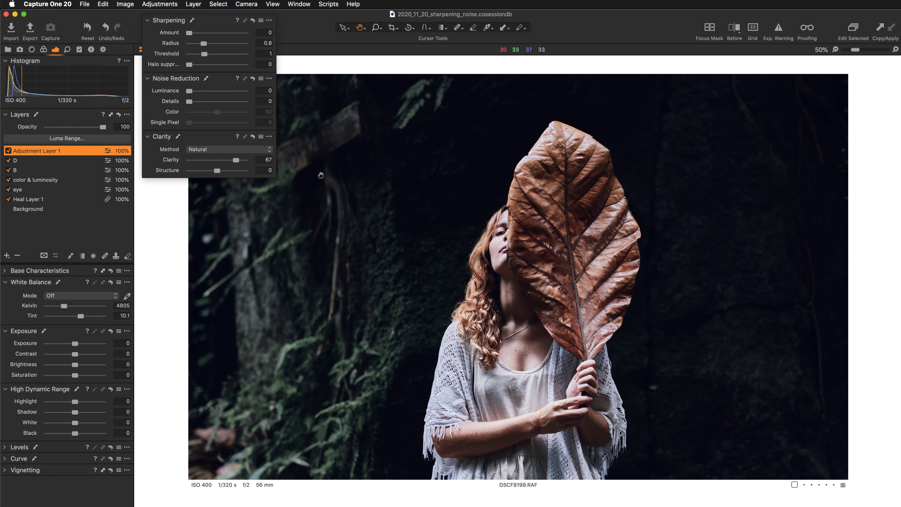
pyautogui.doubleClick(235, 158)
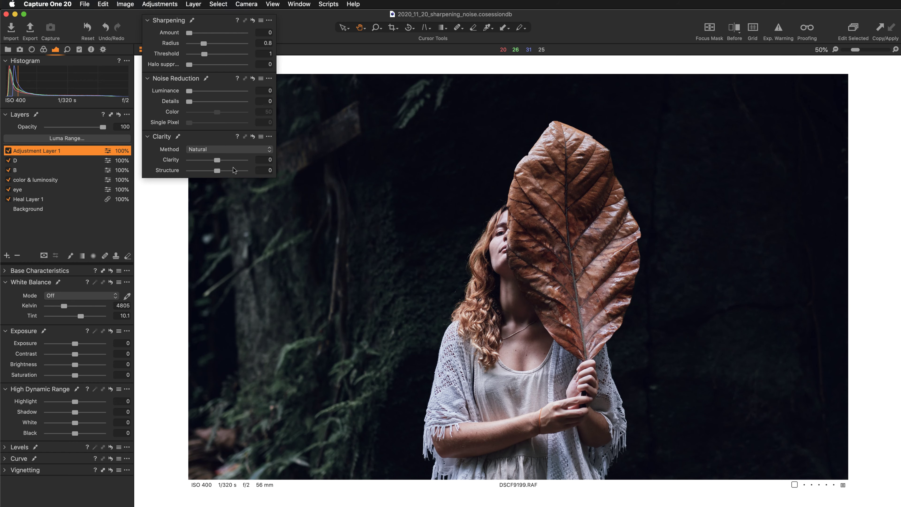
# Try a small positive Structure value on Adjustment Layer 1 at 200% zoom, and reset Structure.
pyautogui.press('super+equal')
pyautogui.press('super+equal')
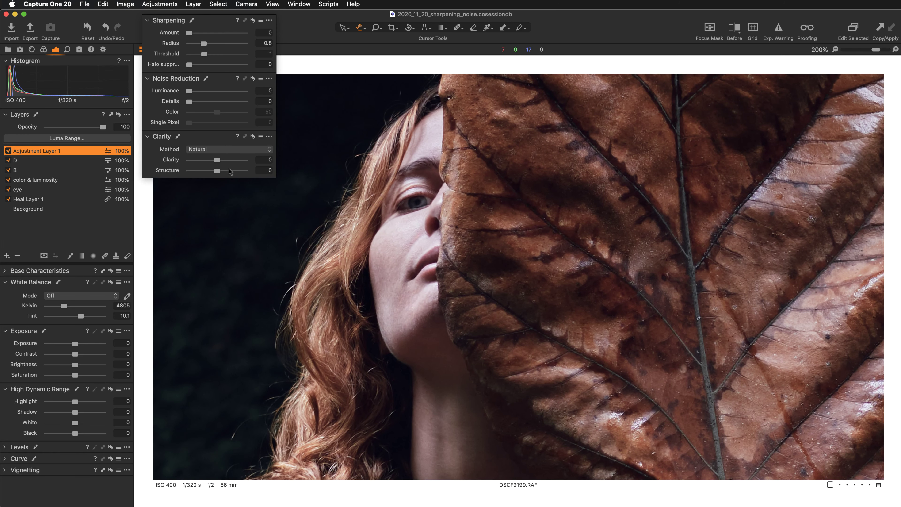
pyautogui.moveTo(217, 171); pyautogui.dragTo(223, 171)
pyautogui.moveTo(223, 171); pyautogui.dragTo(221, 171)
pyautogui.doubleClick(170, 171)
# Set Structure to about 31 on Adjustment Layer 1, comparing it with the reset value.
pyautogui.moveTo(217, 170); pyautogui.dragTo(227, 172)
pyautogui.doubleClick(166, 171)
pyautogui.press('super+z')
pyautogui.doubleClick(169, 172)
pyautogui.press('super+z')
# Turn off Adjustment Layer 1, select the Background layer and move the floating tool panel lower over the photo.
pyautogui.click(8, 151)
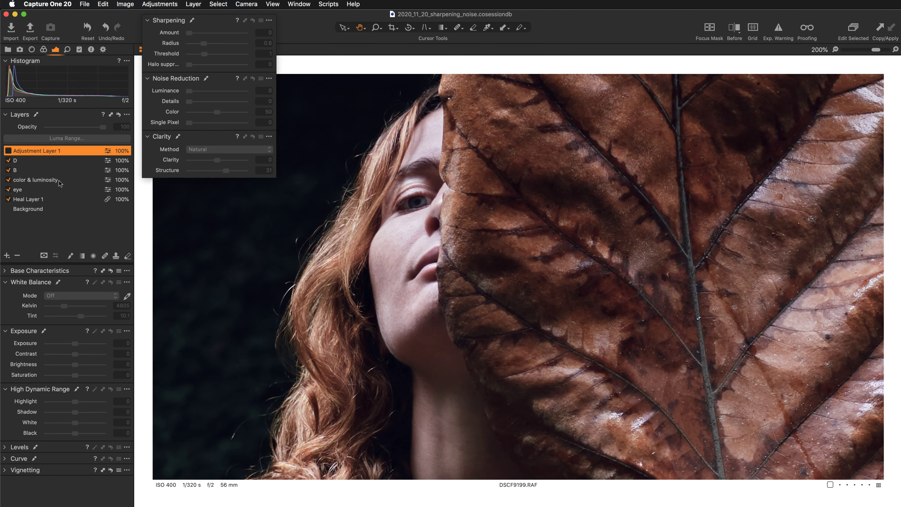
pyautogui.click(39, 210)
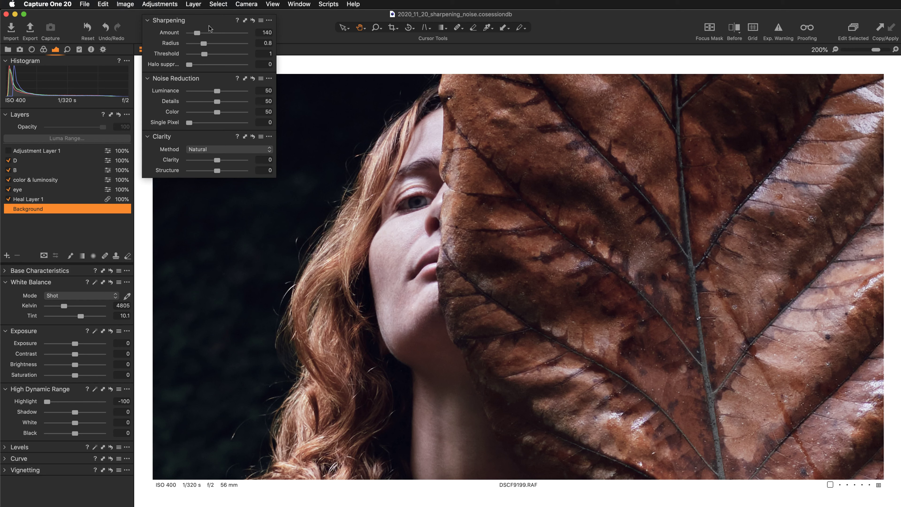
pyautogui.moveTo(211, 20); pyautogui.dragTo(212, 92)
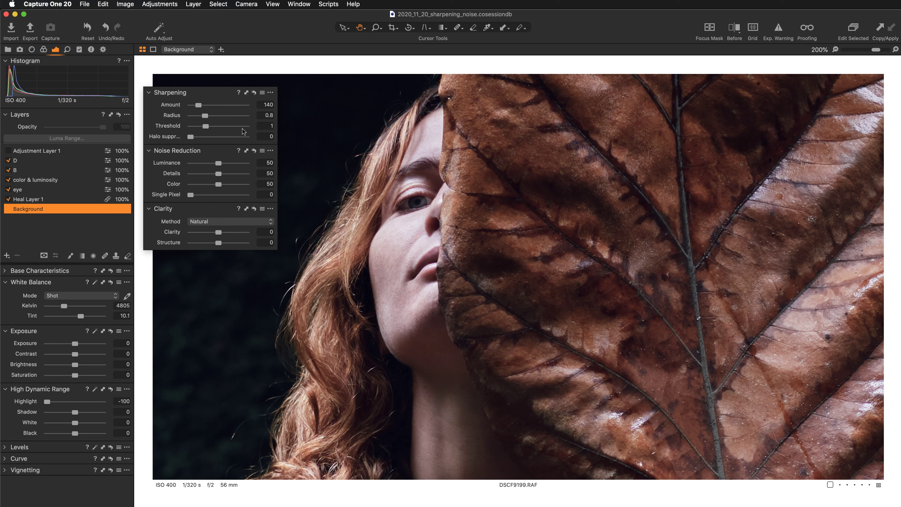
# Set Sharpening on the Background layer to Radius 0.2, Threshold 0 and Amount 843.
pyautogui.moveTo(198, 105); pyautogui.dragTo(191, 128)
pyautogui.moveTo(214, 92); pyautogui.dragTo(213, 93)
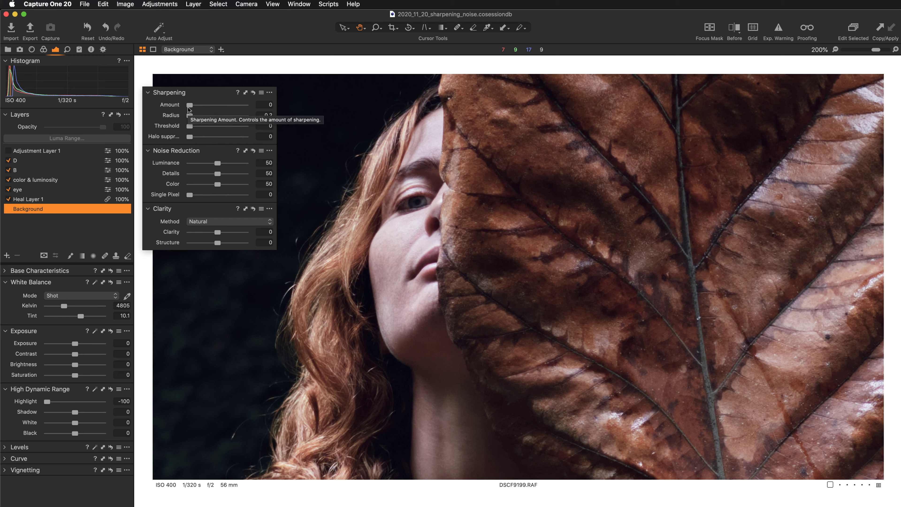
pyautogui.moveTo(189, 106); pyautogui.dragTo(234, 108)
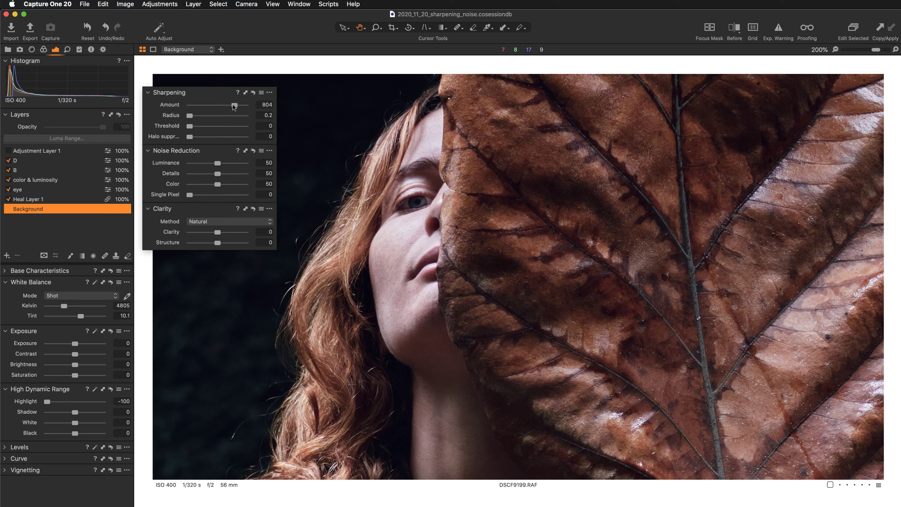
pyautogui.moveTo(233, 107); pyautogui.dragTo(236, 108)
# Raise the Sharpening Radius on the Background layer in small steps up to 2.4.
pyautogui.click(263, 116)
pyautogui.press('Up')
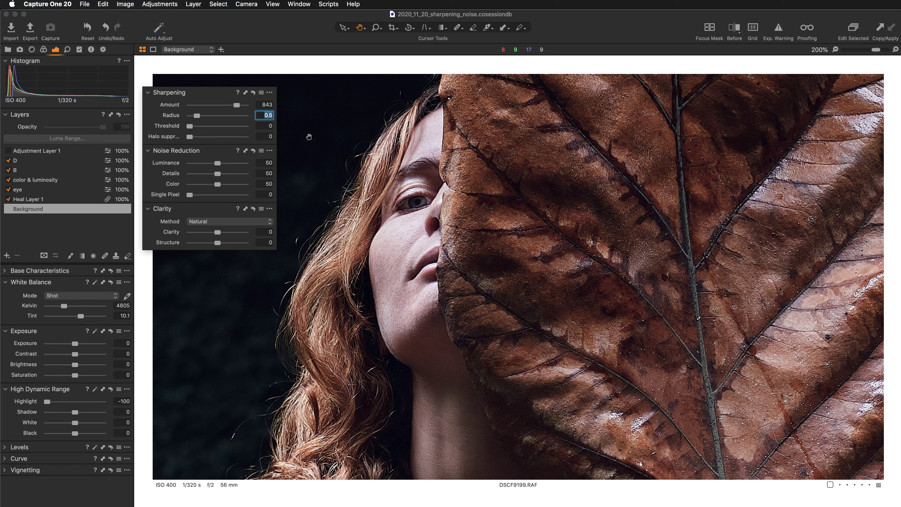
pyautogui.press('Up')
pyautogui.press('Up')
pyautogui.press('Up')
pyautogui.press('Up')
pyautogui.press('Up')
pyautogui.press('Up')
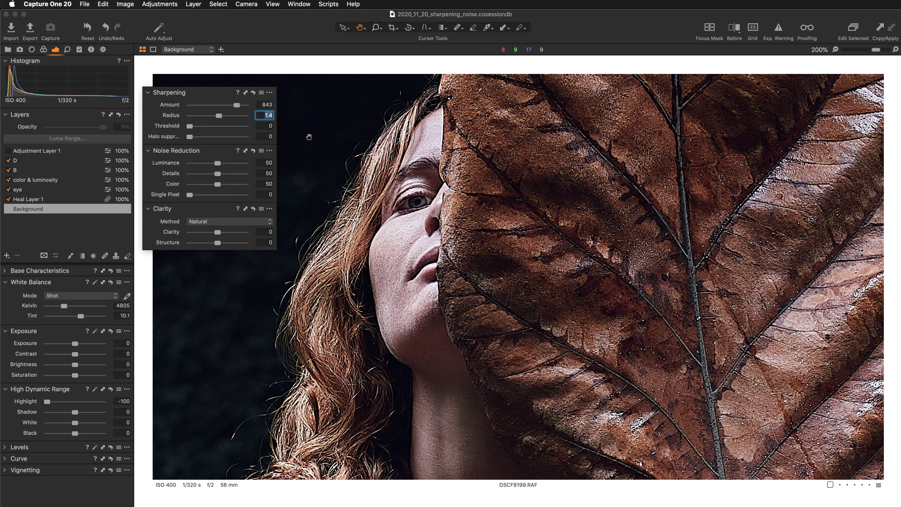
pyautogui.press('Up')
pyautogui.press('Up')
pyautogui.press('Up')
pyautogui.press('Up')
pyautogui.press('Up')
pyautogui.press('Up')
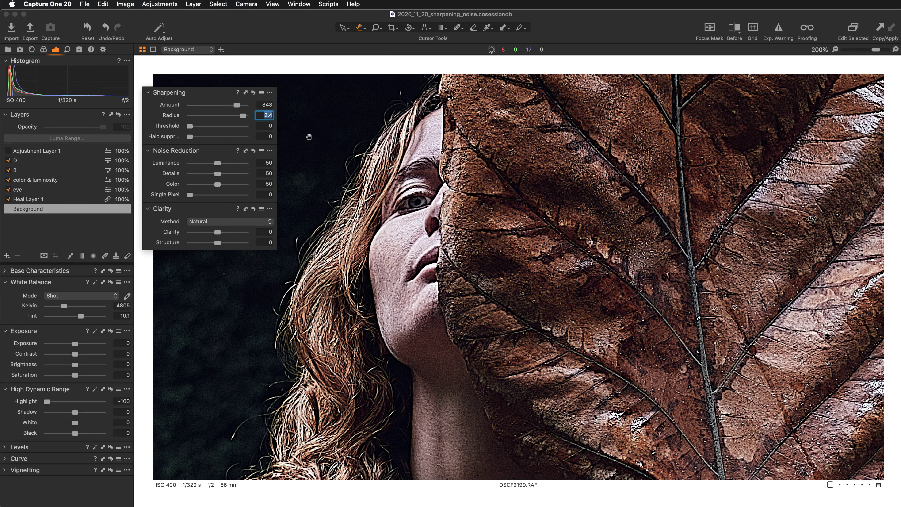
# Lower the Sharpening Radius in small steps to 0.4.
pyautogui.press('Down')
pyautogui.press('Down')
pyautogui.press('Down')
pyautogui.press('Down')
pyautogui.press('Down')
pyautogui.press('Down')
pyautogui.press('Down')
pyautogui.press('Down')
pyautogui.press('Down')
pyautogui.press('Down')
pyautogui.press('Down')
pyautogui.press('Down')
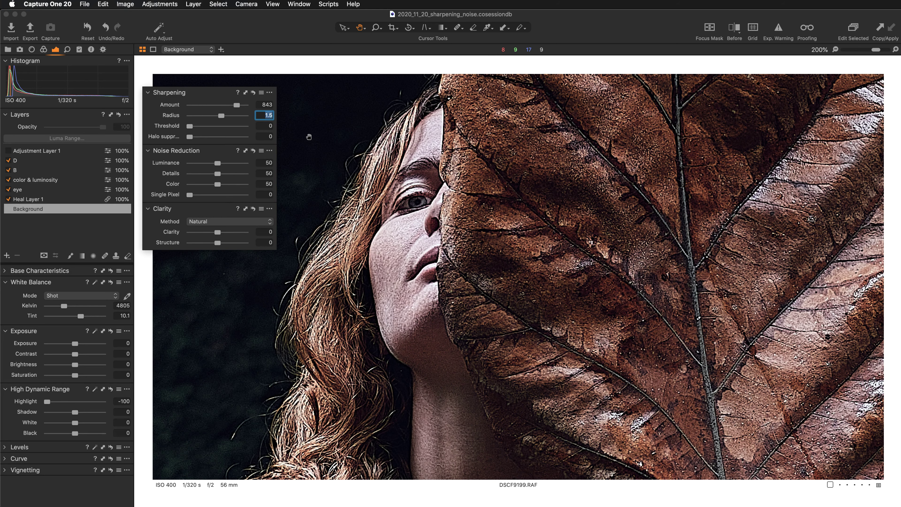
pyautogui.press('Down')
pyautogui.press('Down')
pyautogui.press('Down')
pyautogui.press('Down')
pyautogui.press('Down')
pyautogui.press('Down')
pyautogui.press('Down')
pyautogui.press('Down')
pyautogui.press('Down')
pyautogui.press('Down')
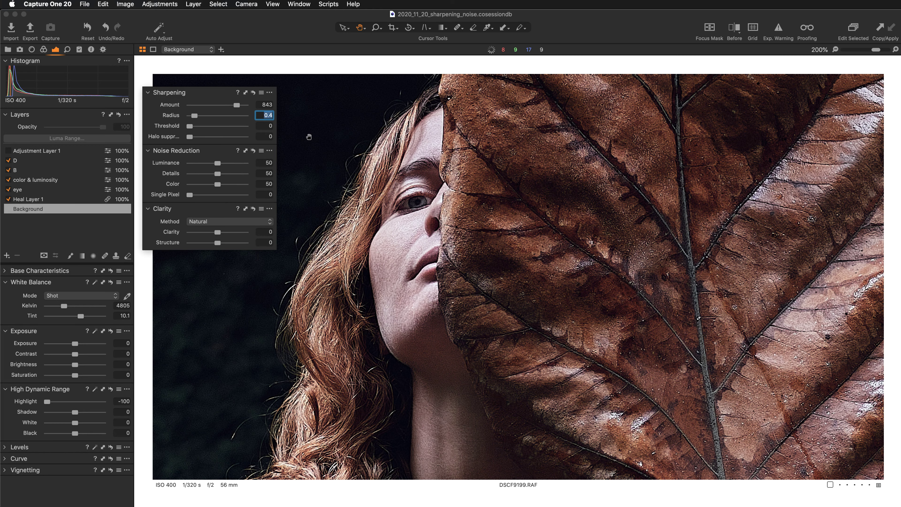
# Compare the effect of lower Sharpening Radius values, including 1, 0.6, 0.2 and 0.3.
pyautogui.press('Up')
pyautogui.press('Up')
pyautogui.press('Up')
pyautogui.press('Up')
pyautogui.press('Up')
pyautogui.press('Up')
pyautogui.press('Up')
pyautogui.press('Down')
pyautogui.press('Down')
pyautogui.press('Down')
pyautogui.press('Down')
pyautogui.write('1')
pyautogui.press('Return')
pyautogui.write('0.6')
pyautogui.press('Return')
pyautogui.write('0.2')
pyautogui.press('Return')
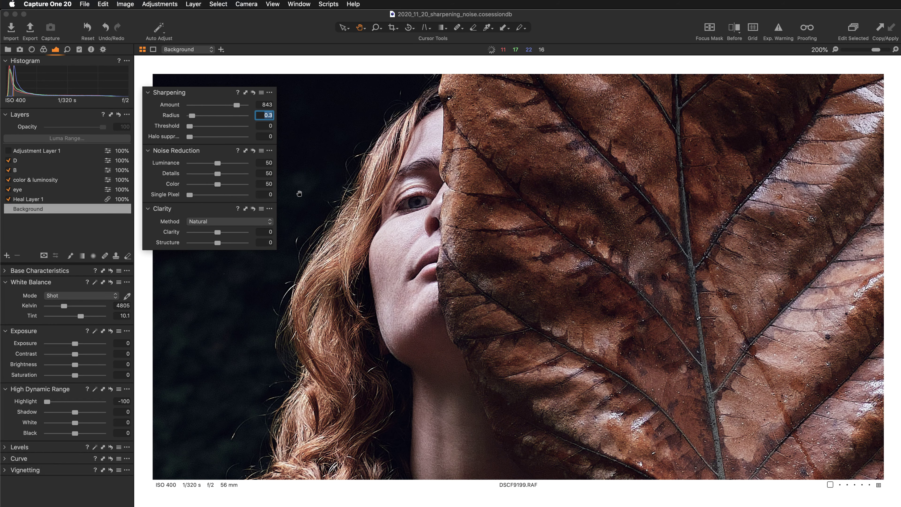
pyautogui.write('0.3')
pyautogui.press('Return')
# Set the Sharpening Radius to 0.8, trying 0.6 and 0.9 on the face and leaf along the way.
pyautogui.press('Up')
pyautogui.press('Up')
pyautogui.press('Up')
pyautogui.moveTo(299, 193); pyautogui.dragTo(359, 189)
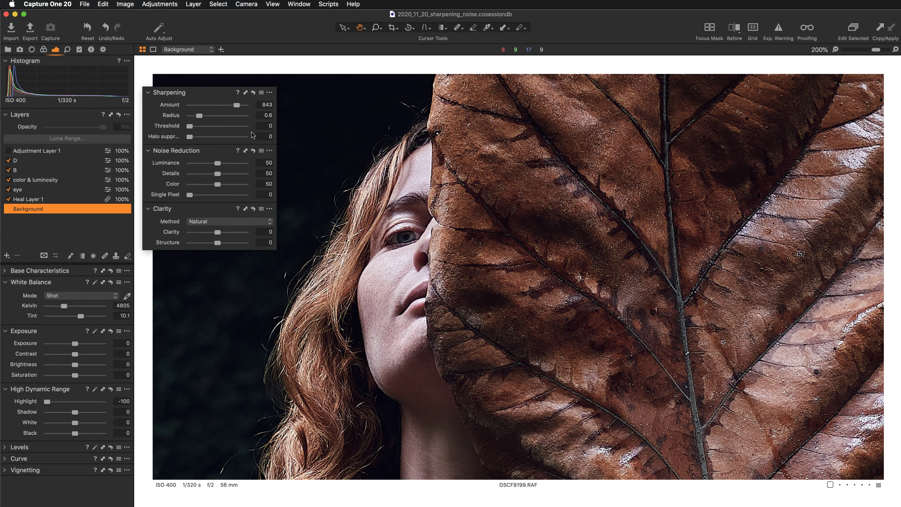
pyautogui.click(261, 113)
pyautogui.press('Up')
pyautogui.press('Up')
pyautogui.press('Up')
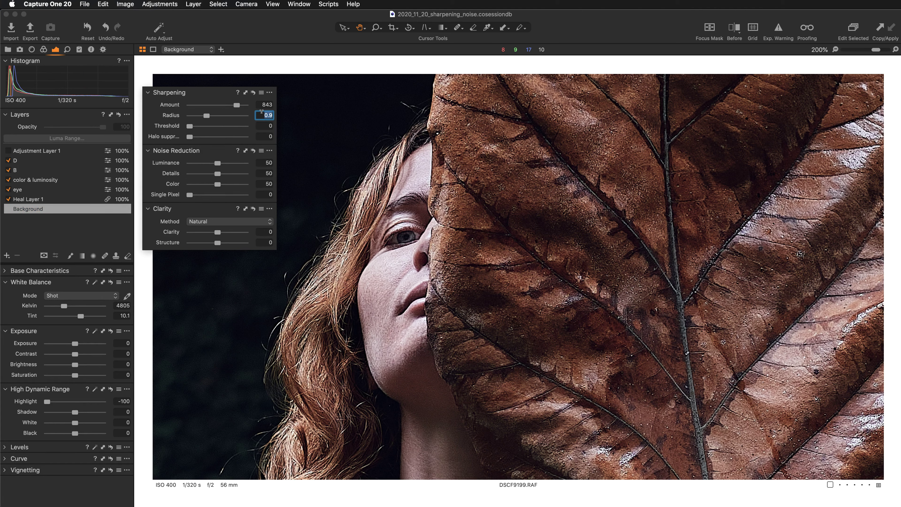
pyautogui.press('Down')
# Take the Sharpening Amount down to 0 for comparison and set it to 372 on the Background layer.
pyautogui.moveTo(554, 174); pyautogui.dragTo(535, 364)
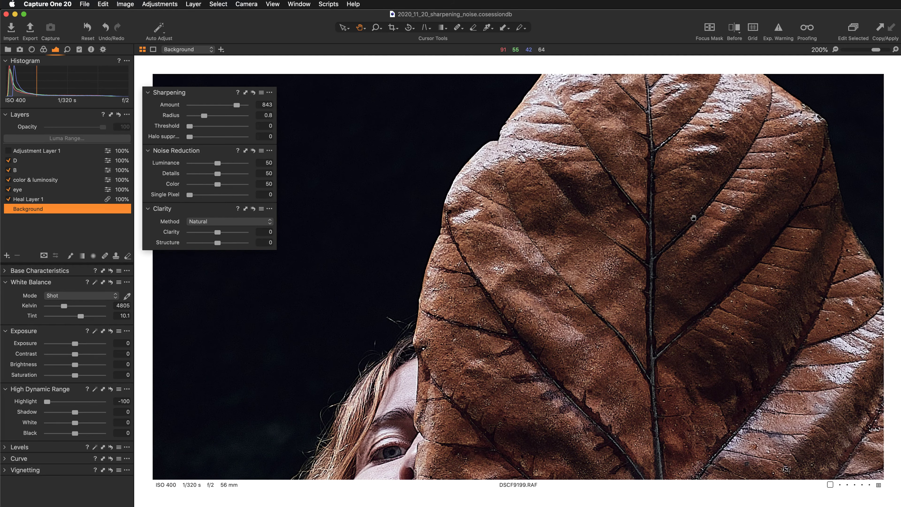
pyautogui.hscroll(5, 532, 332)
pyautogui.scroll(-10, 555, 328)
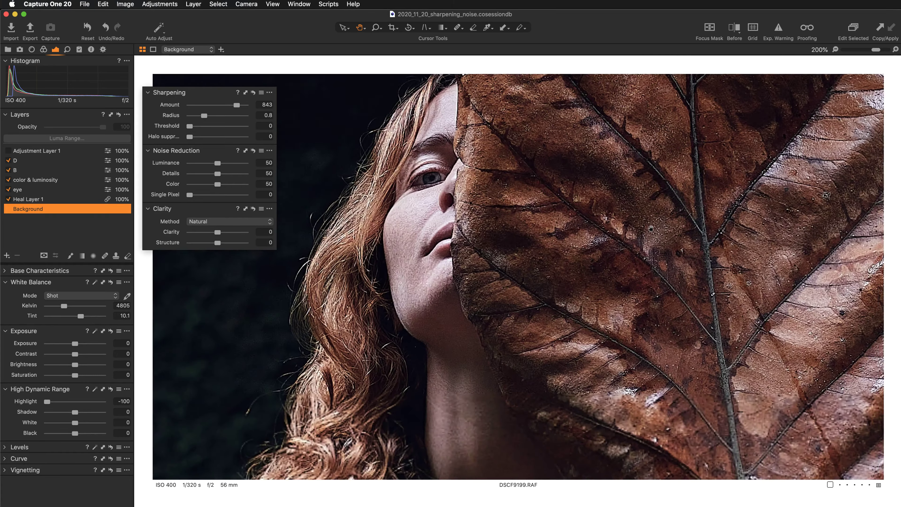
pyautogui.scroll(4, 586, 196)
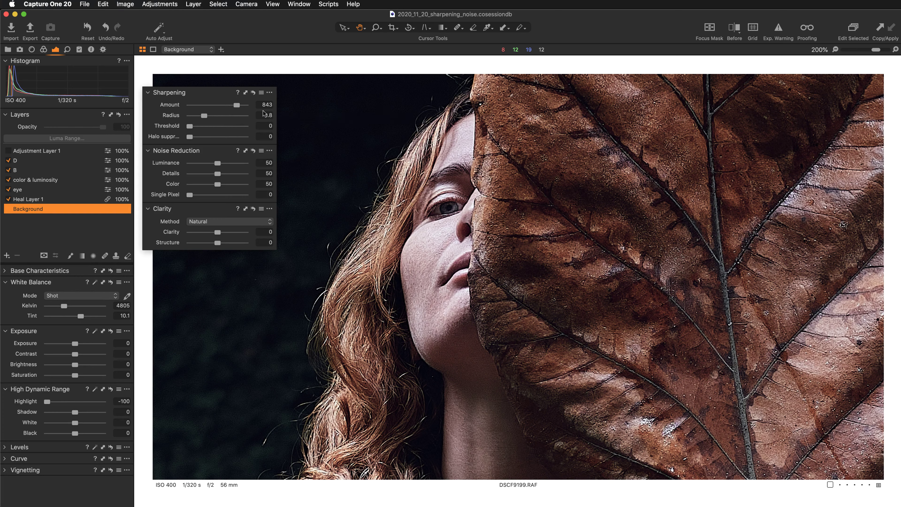
pyautogui.moveTo(236, 106); pyautogui.dragTo(161, 109)
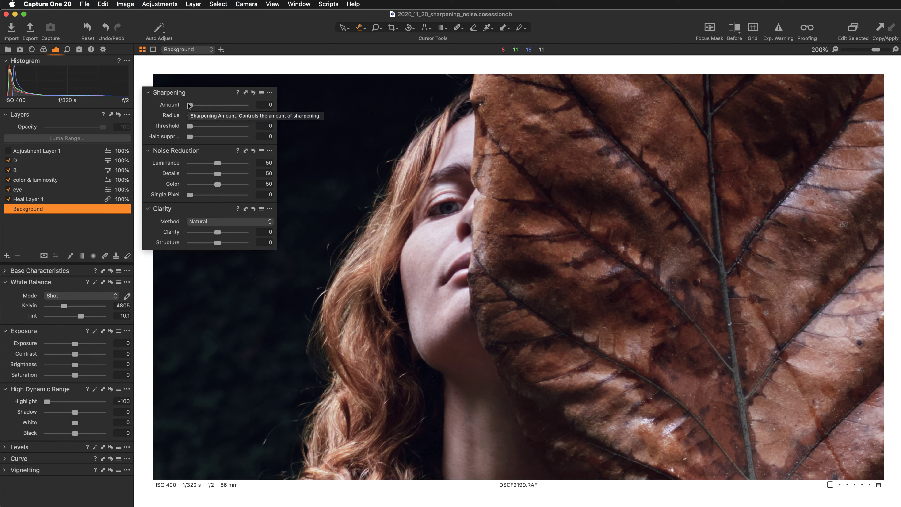
pyautogui.moveTo(190, 105); pyautogui.dragTo(206, 105)
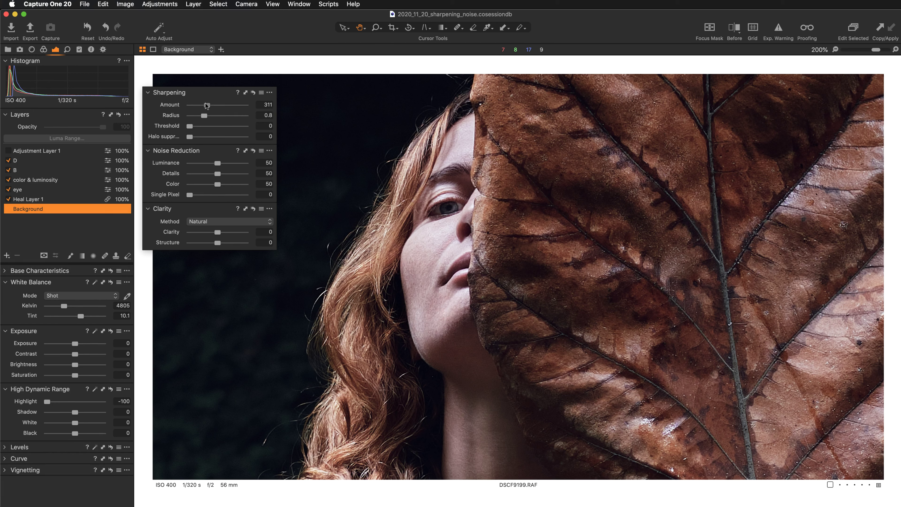
pyautogui.moveTo(207, 105); pyautogui.dragTo(209, 105)
pyautogui.moveTo(211, 107); pyautogui.dragTo(212, 106)
pyautogui.moveTo(586, 167); pyautogui.dragTo(562, 260)
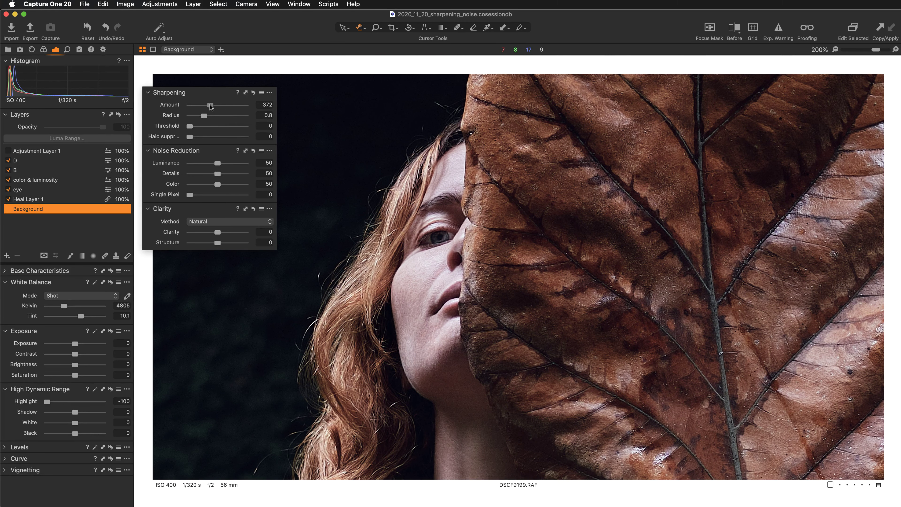
# Raise the Sharpening Amount to 422 and compare it with the reset value.
pyautogui.moveTo(210, 106); pyautogui.dragTo(216, 106)
pyautogui.moveTo(216, 106); pyautogui.dragTo(211, 106)
pyautogui.moveTo(212, 107); pyautogui.dragTo(213, 106)
pyautogui.doubleClick(168, 108)
pyautogui.press('super+z')
# Examine the sharpening at 200% on the leaf, face, hair, clothing and arms.
pyautogui.moveTo(603, 358); pyautogui.dragTo(551, 295)
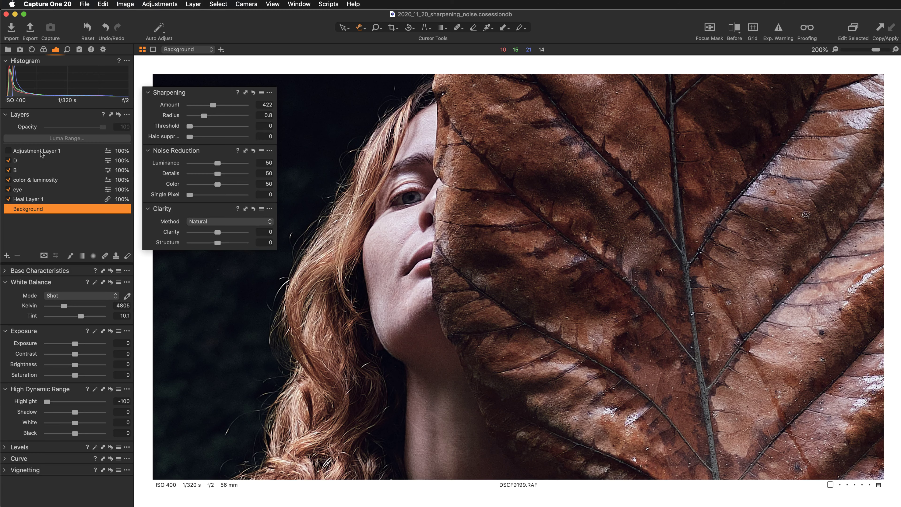
pyautogui.moveTo(549, 176); pyautogui.dragTo(543, 230)
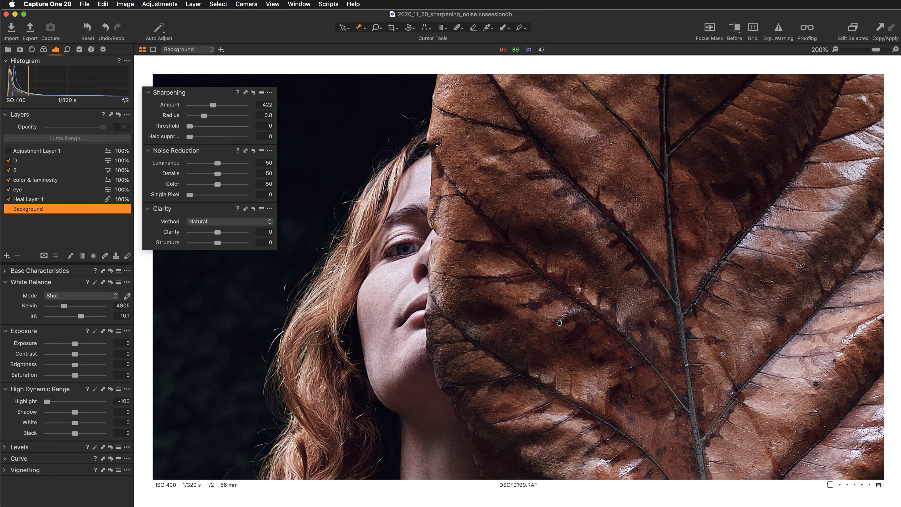
pyautogui.moveTo(559, 323); pyautogui.dragTo(558, 286)
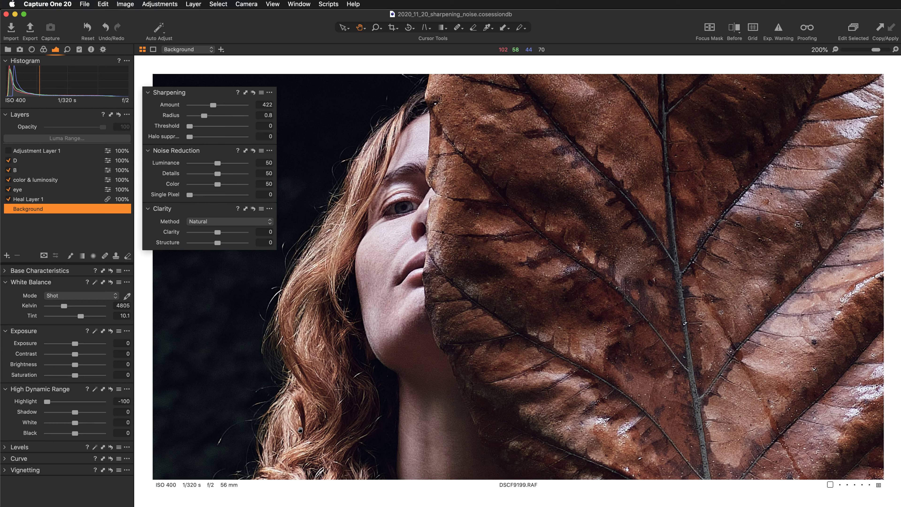
pyautogui.moveTo(301, 430); pyautogui.dragTo(438, 336)
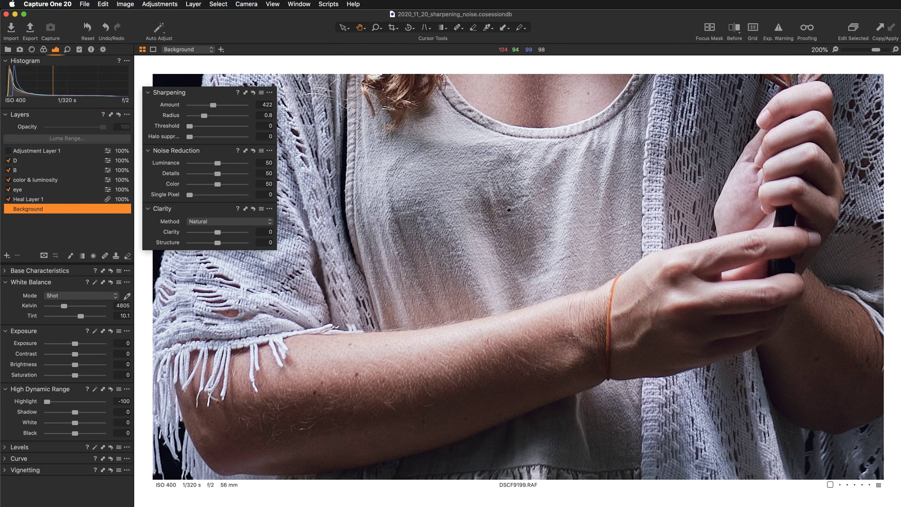
pyautogui.moveTo(617, 341); pyautogui.dragTo(357, 340)
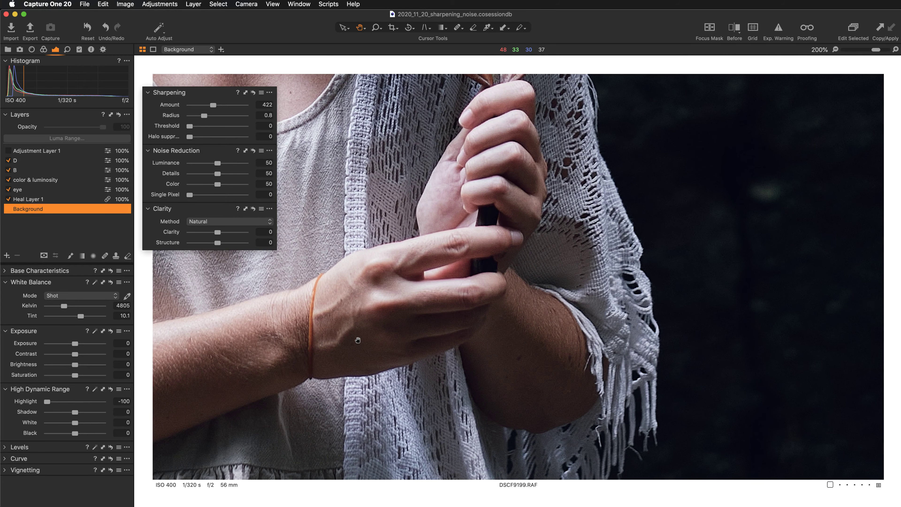
pyautogui.hscroll(10, 664, 298)
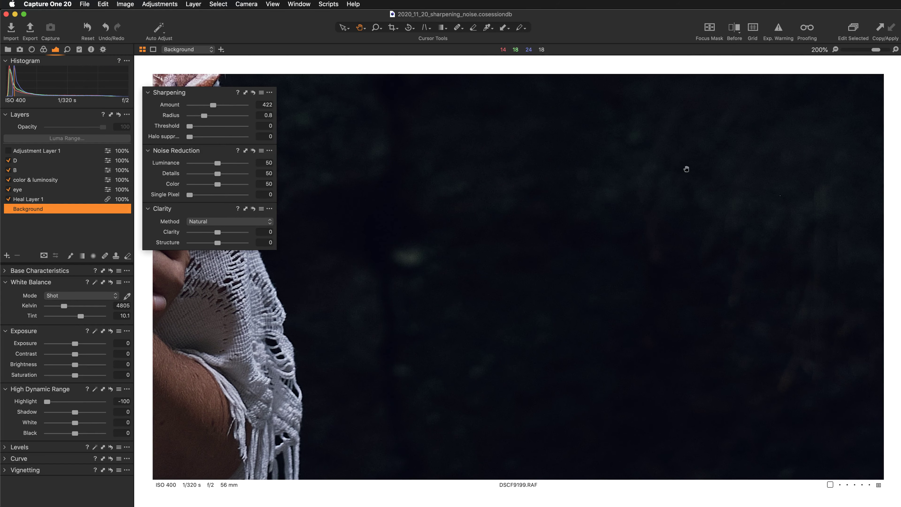
pyautogui.moveTo(372, 270); pyautogui.dragTo(777, 236)
pyautogui.hscroll(-15, 776, 236)
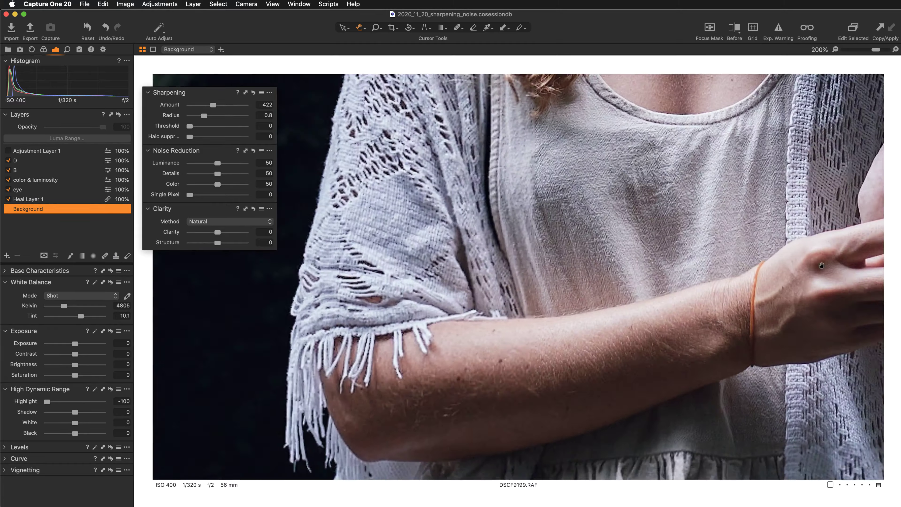
# Examine how the sharpening affects the dark, out-of-focus foliage behind the woman.
pyautogui.scroll(8, 674, 221)
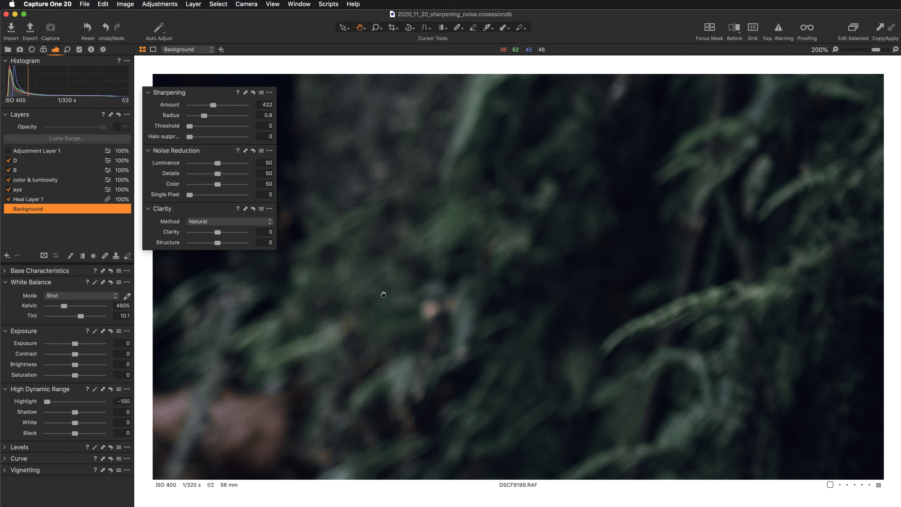
pyautogui.moveTo(621, 197); pyautogui.dragTo(519, 363)
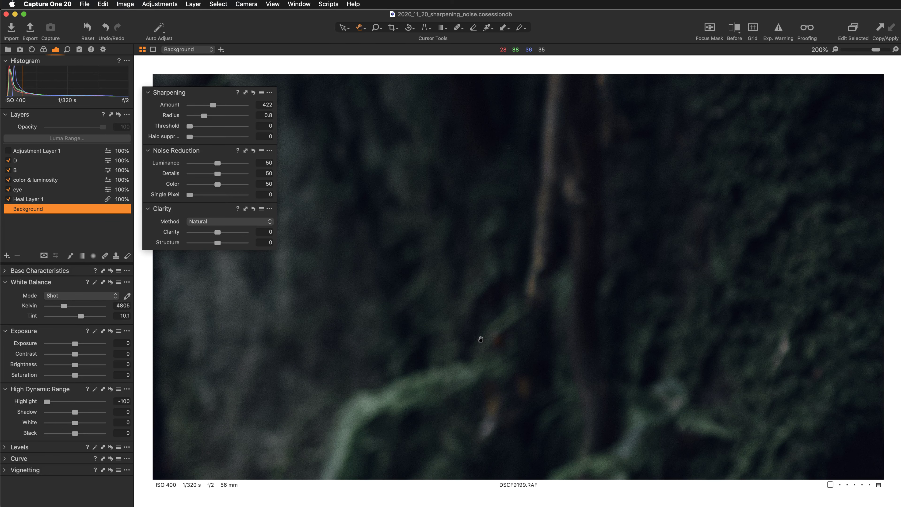
pyautogui.moveTo(728, 307); pyautogui.dragTo(501, 292)
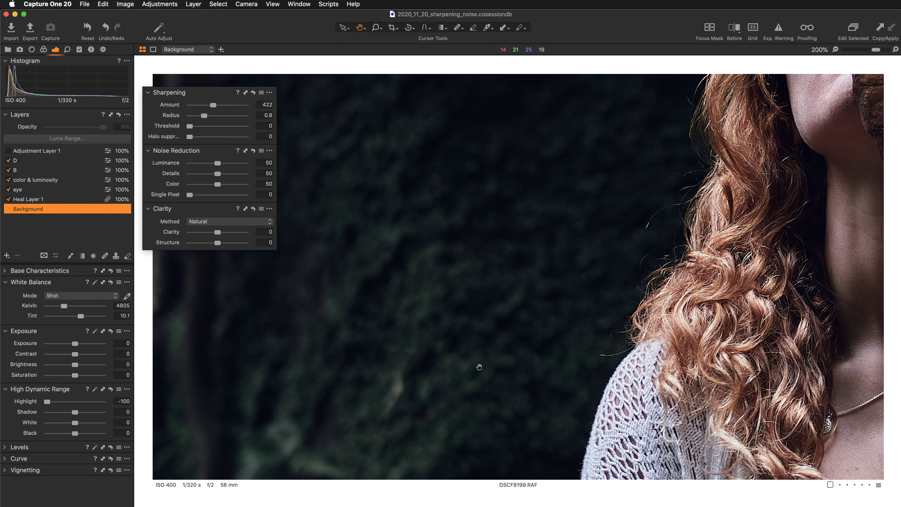
pyautogui.moveTo(487, 356); pyautogui.dragTo(545, 161)
pyautogui.moveTo(447, 215)
pyautogui.mouseDown()
pyautogui.moveTo(624, 204)
pyautogui.moveTo(542, 202)
pyautogui.moveTo(588, 200)
pyautogui.mouseUp()
pyautogui.moveTo(438, 194)
pyautogui.mouseDown()
pyautogui.moveTo(565, 200)
pyautogui.moveTo(547, 261)
pyautogui.moveTo(521, 284)
pyautogui.mouseUp()
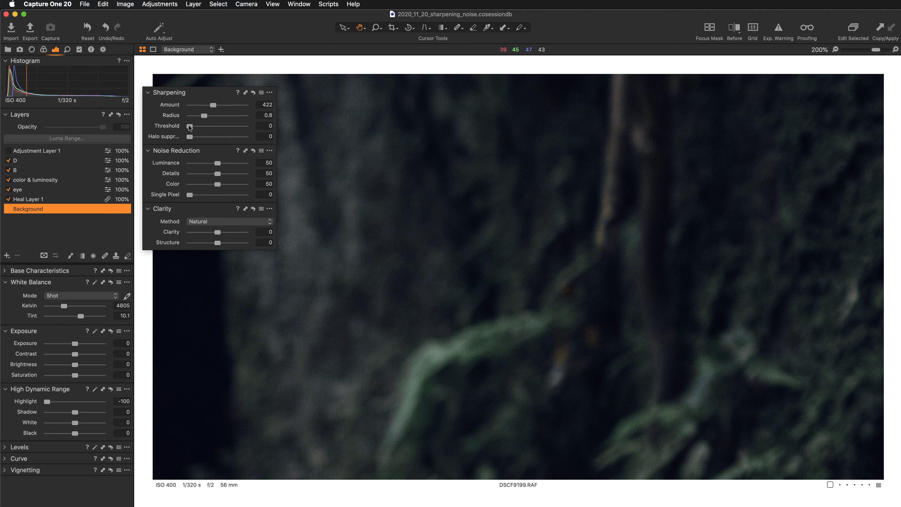
# Try a Sharpening Threshold of 5.7, compare it with 1 on the face and leaf, and take it back to 0.
pyautogui.moveTo(190, 128); pyautogui.dragTo(244, 130)
pyautogui.moveTo(735, 232); pyautogui.dragTo(417, 308)
pyautogui.moveTo(720, 221); pyautogui.dragTo(530, 300)
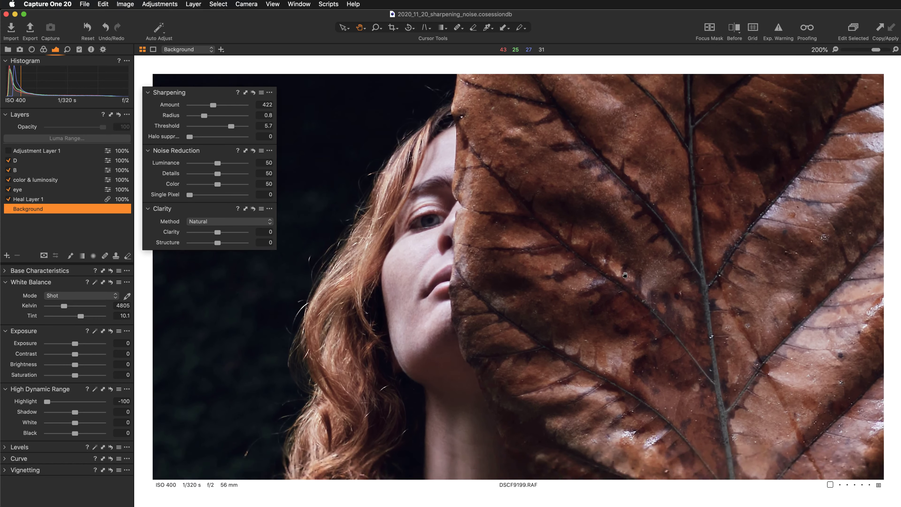
pyautogui.moveTo(625, 275); pyautogui.dragTo(636, 243)
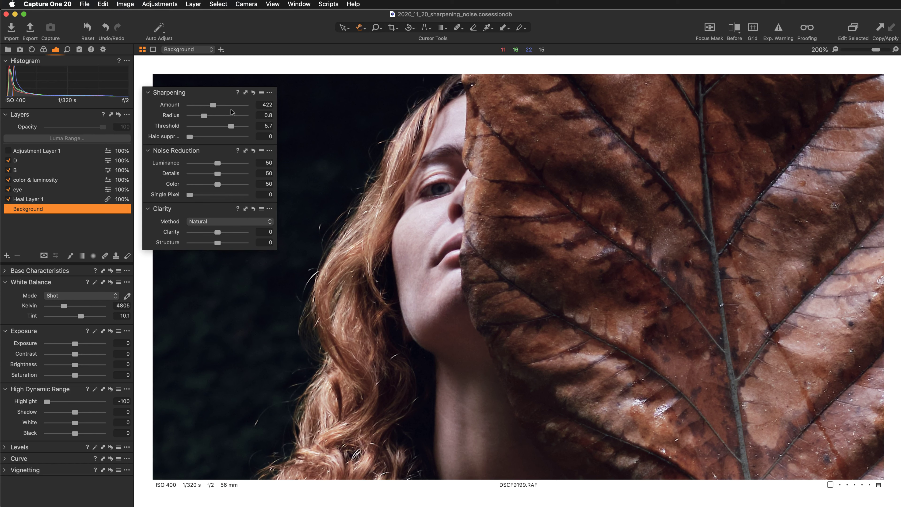
pyautogui.moveTo(178, 129); pyautogui.dragTo(159, 126)
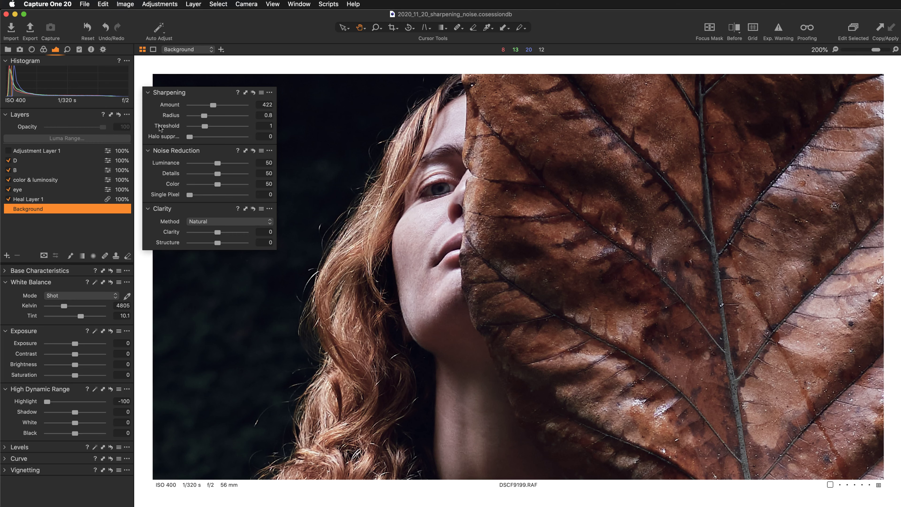
pyautogui.press('super+z')
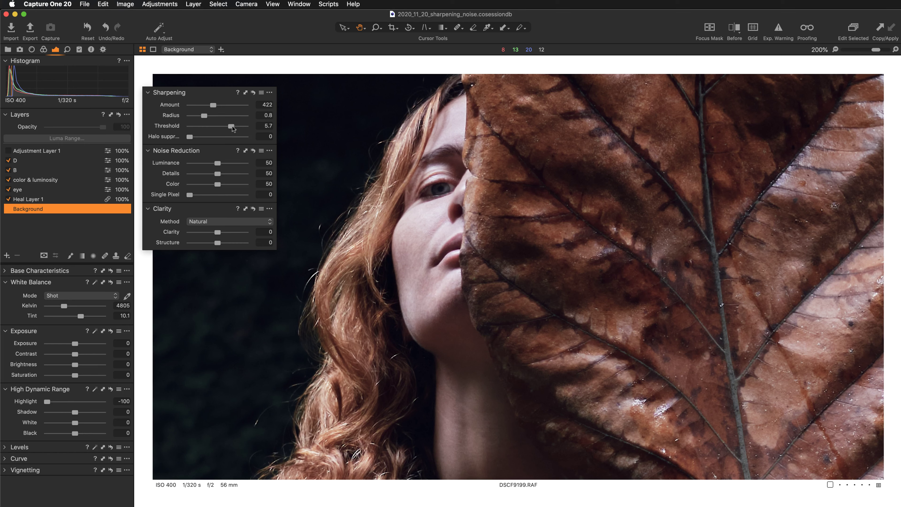
pyautogui.moveTo(232, 128); pyautogui.dragTo(183, 129)
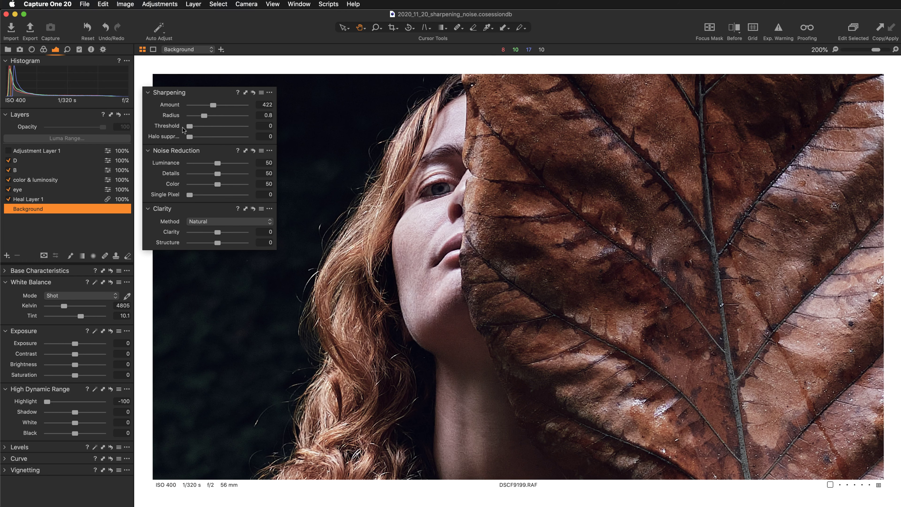
# Check the background and hair, try a Sharpening Threshold of 0.4 and return it to 0.
pyautogui.moveTo(424, 266); pyautogui.dragTo(497, 239)
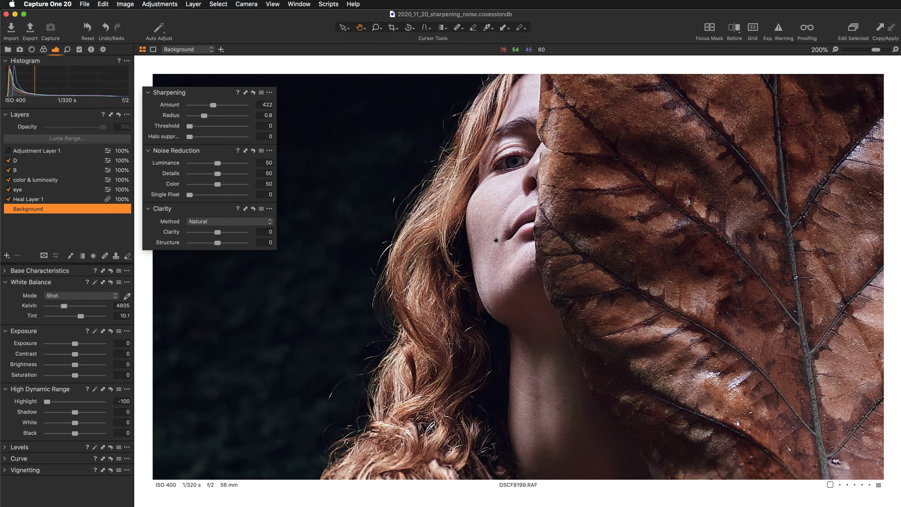
pyautogui.moveTo(266, 353); pyautogui.dragTo(525, 267)
pyautogui.moveTo(378, 304); pyautogui.dragTo(448, 281)
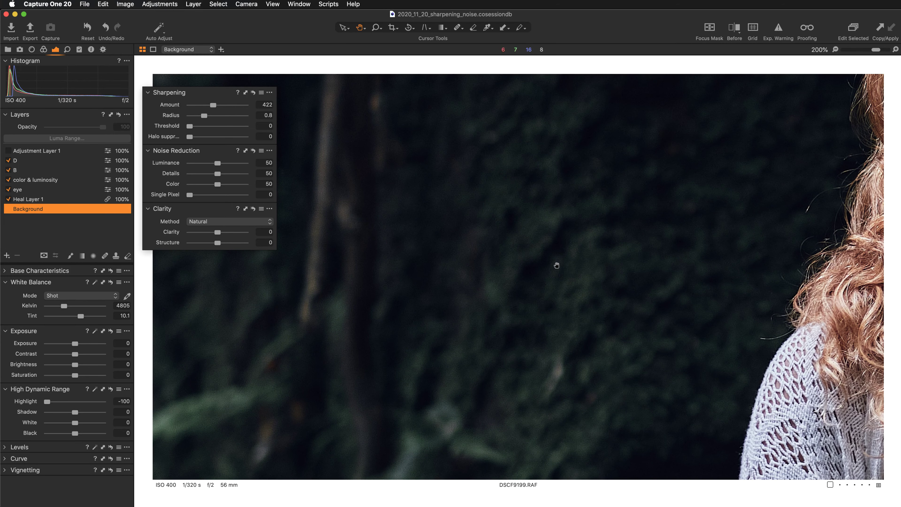
pyautogui.moveTo(531, 304); pyautogui.dragTo(546, 238)
pyautogui.moveTo(589, 207); pyautogui.dragTo(453, 234)
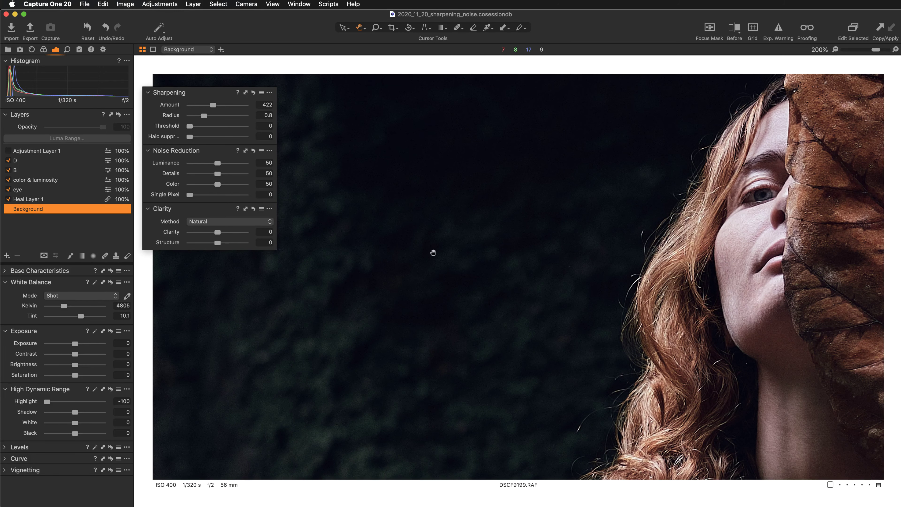
pyautogui.moveTo(192, 127); pyautogui.dragTo(197, 126)
pyautogui.moveTo(719, 290); pyautogui.dragTo(475, 334)
pyautogui.scroll(-5, 475, 334)
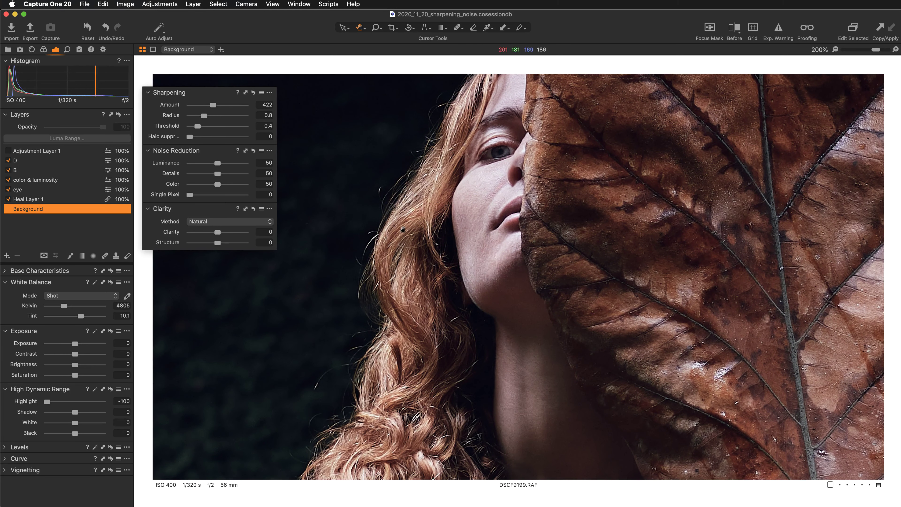
pyautogui.scroll(5, 564, 303)
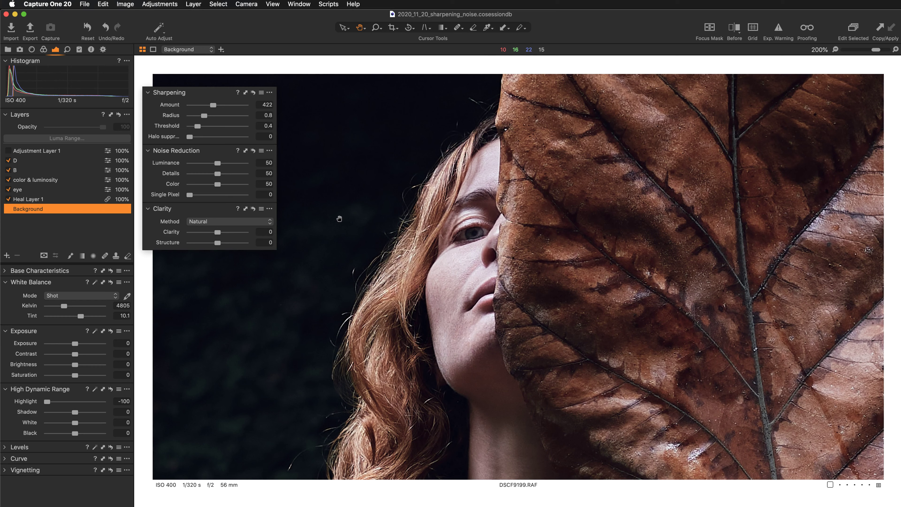
pyautogui.scroll(-2, 353, 227)
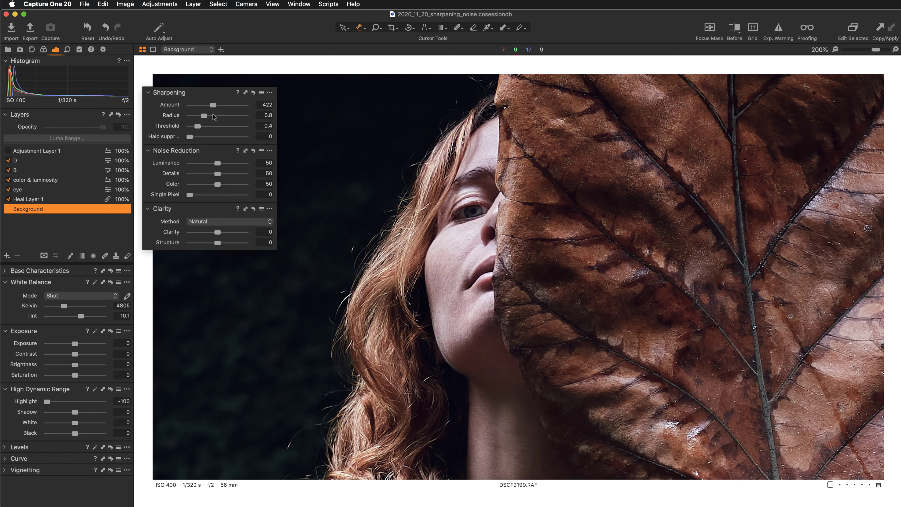
pyautogui.moveTo(198, 126); pyautogui.dragTo(182, 126)
# Try a Halo Suppression of 65 and compare it with the reset value around the face, hair and leaf.
pyautogui.moveTo(411, 148); pyautogui.dragTo(362, 222)
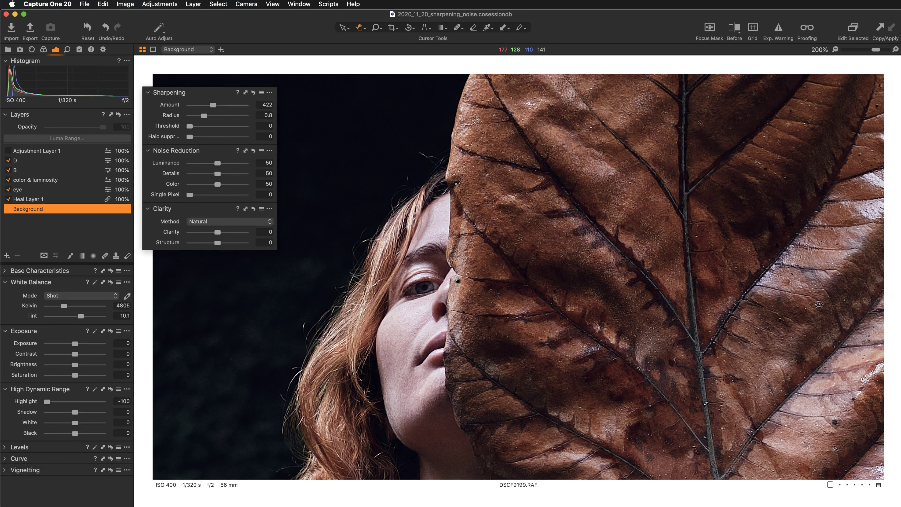
pyautogui.moveTo(457, 281); pyautogui.dragTo(464, 255)
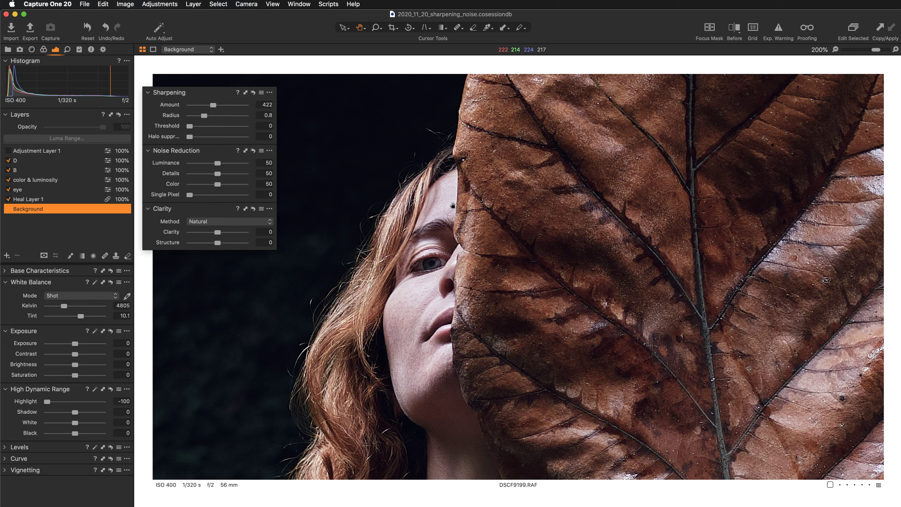
pyautogui.moveTo(524, 247); pyautogui.dragTo(518, 197)
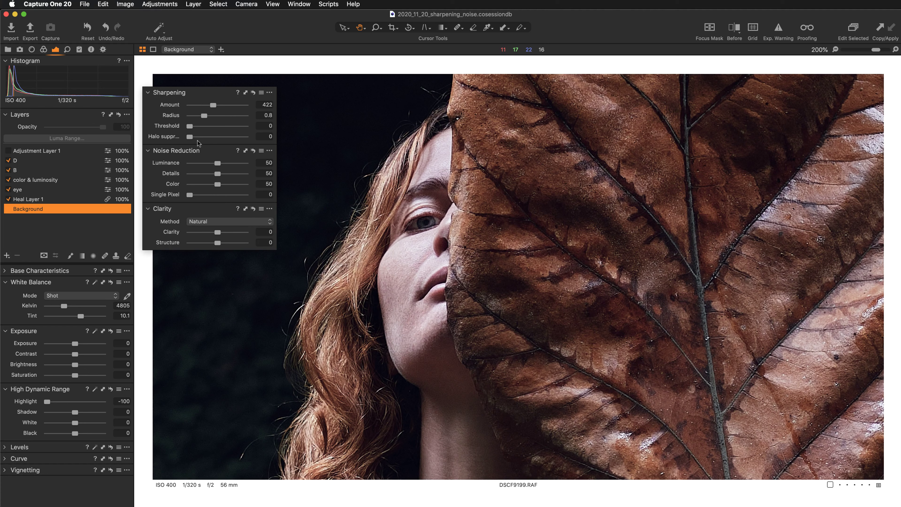
pyautogui.moveTo(190, 138); pyautogui.dragTo(219, 139)
pyautogui.moveTo(219, 139); pyautogui.dragTo(227, 139)
pyautogui.doubleClick(160, 137)
pyautogui.doubleClick(161, 136)
pyautogui.moveTo(355, 361); pyautogui.dragTo(398, 305)
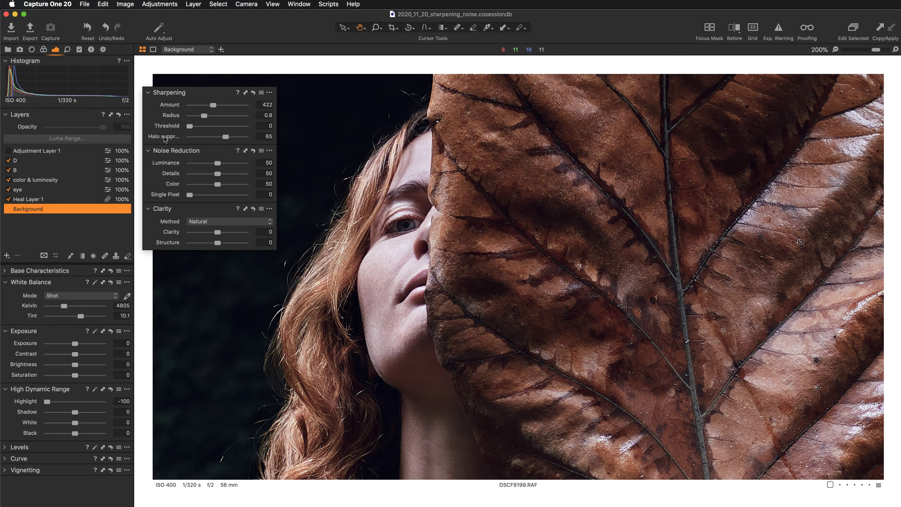
# Set Halo Suppression to 57 and compare it with the reset value.
pyautogui.moveTo(223, 137); pyautogui.dragTo(219, 138)
pyautogui.doubleClick(159, 138)
pyautogui.doubleClick(159, 137)
pyautogui.doubleClick(159, 137)
pyautogui.press('super+z')
# Fine-tune the Sharpening Amount to 448 while checking the leaf.
pyautogui.moveTo(212, 107); pyautogui.dragTo(213, 107)
pyautogui.moveTo(211, 107); pyautogui.dragTo(214, 106)
pyautogui.moveTo(675, 247); pyautogui.dragTo(669, 188)
# Examine the final sharpening on the cardigan, arms, hands, leaf and face, and zoom out to 67%.
pyautogui.scroll(-5, 669, 187)
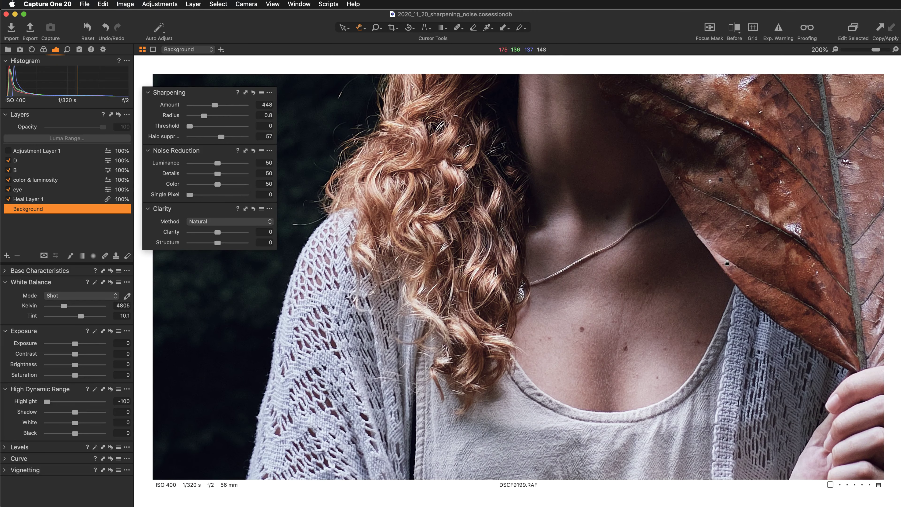
pyautogui.scroll(-5, 523, 291)
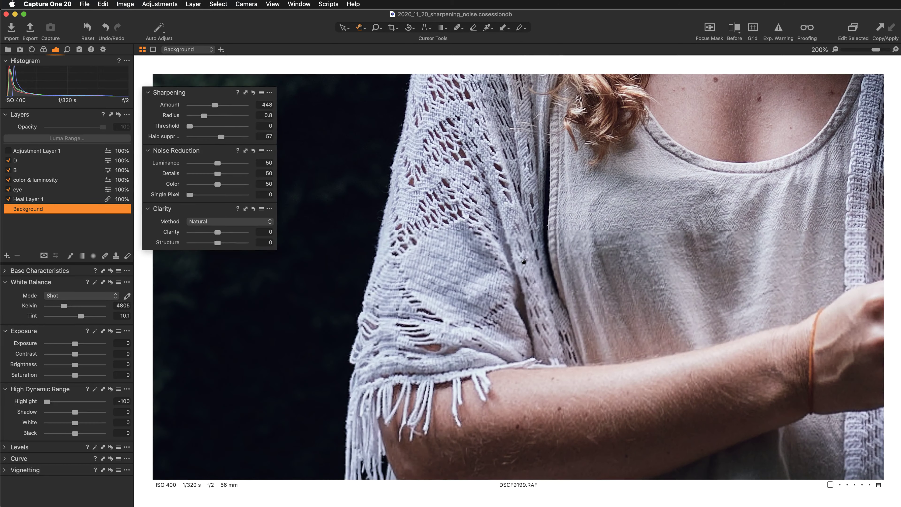
pyautogui.hscroll(10, 663, 299)
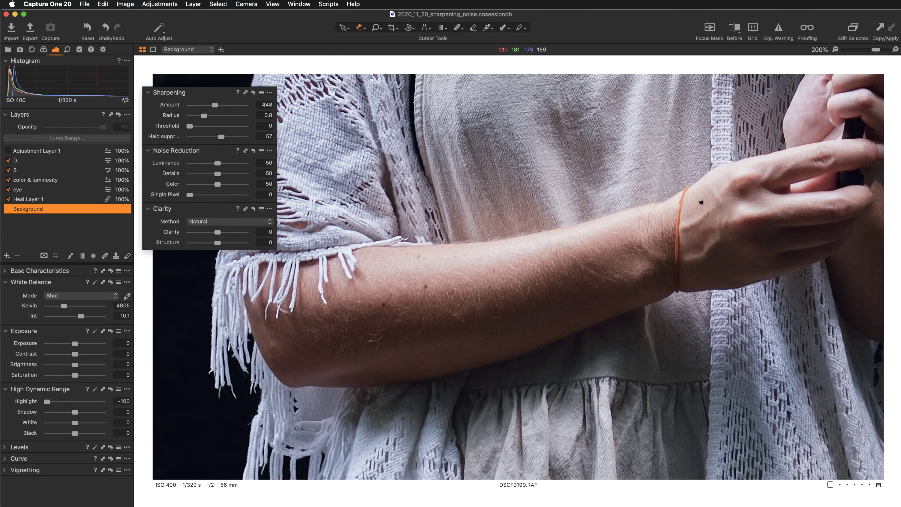
pyautogui.scroll(10, 560, 160)
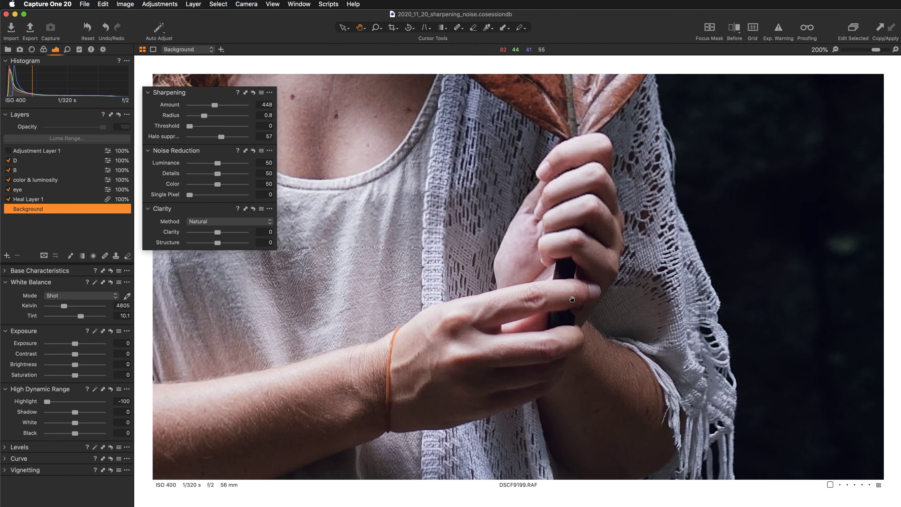
pyautogui.scroll(10, 527, 168)
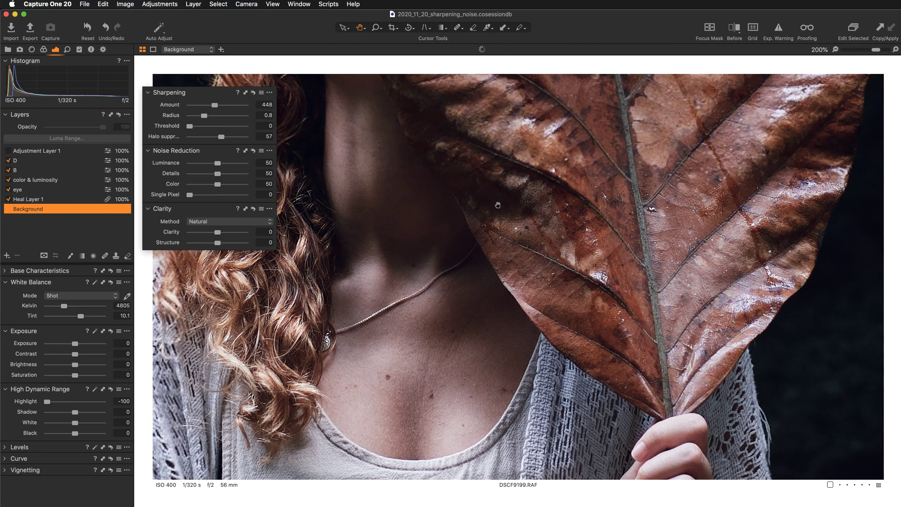
pyautogui.scroll(10, 564, 273)
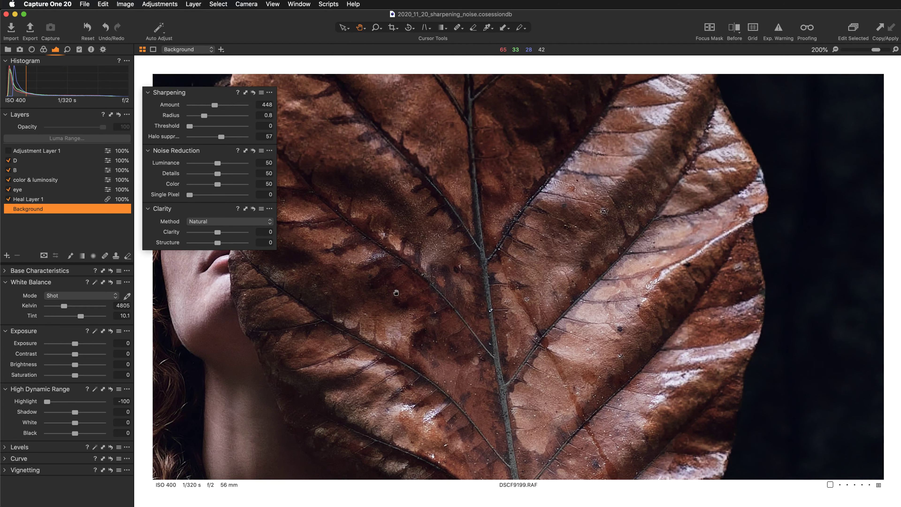
pyautogui.hscroll(-10, 581, 301)
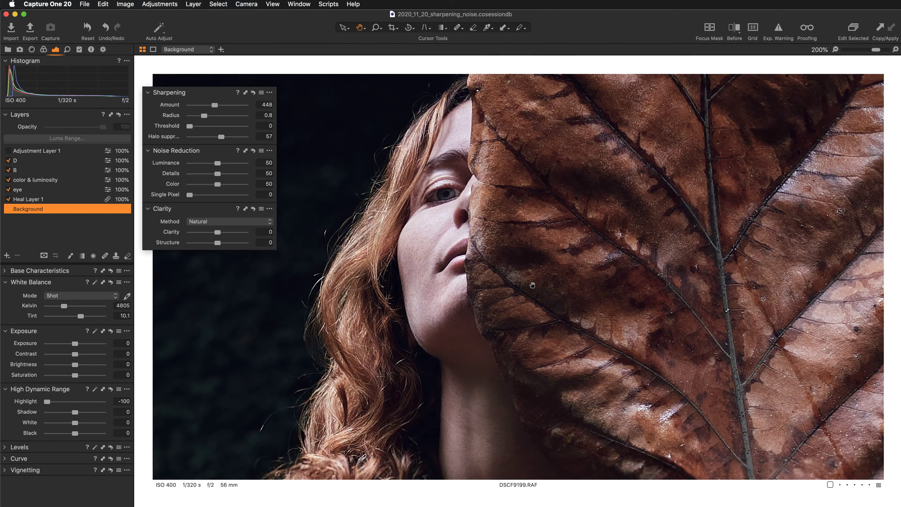
pyautogui.scroll(-3, 539, 295)
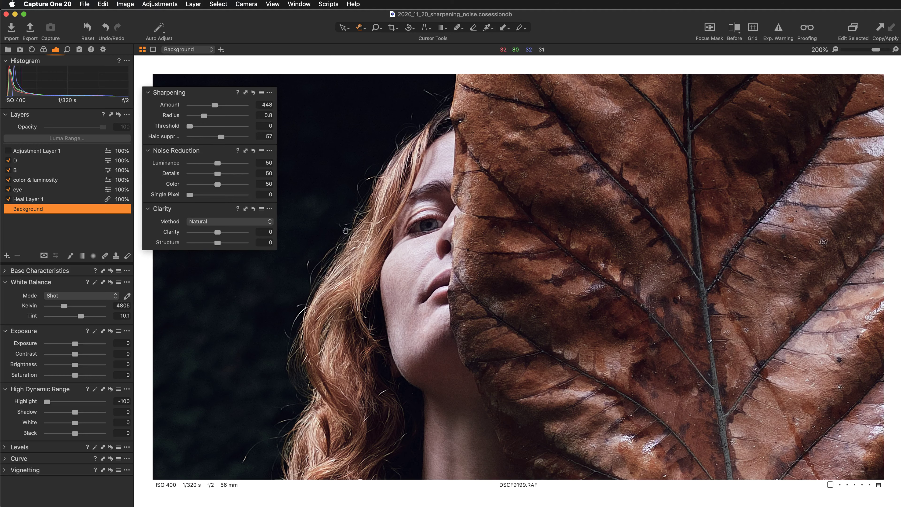
pyautogui.press('super+0')
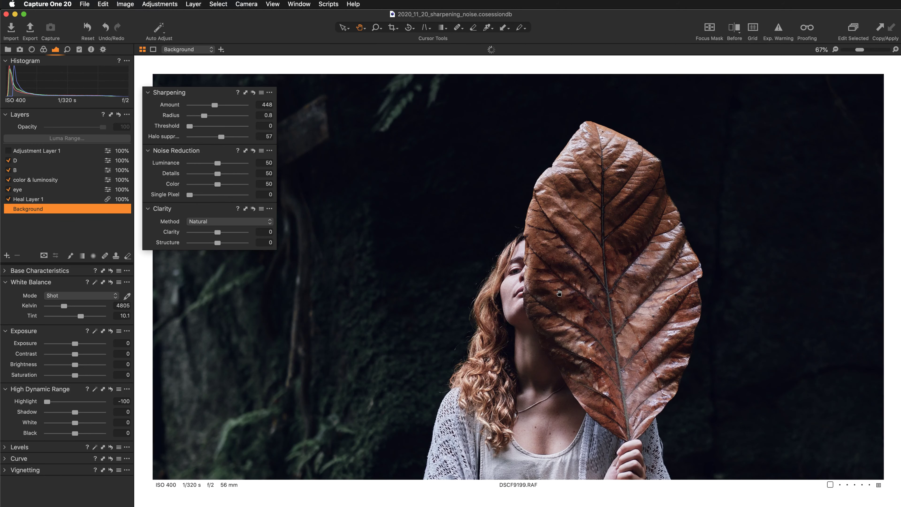
# Examine the sharpened portrait's leaf, face, hair, cardigan and dark background at magnifications from 50% to 200%.
pyautogui.moveTo(577, 293); pyautogui.dragTo(561, 300)
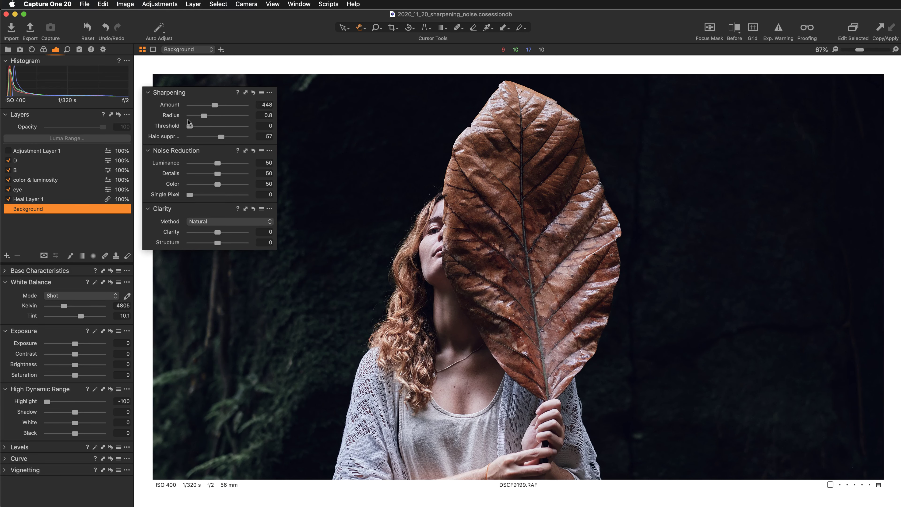
pyautogui.press('super+equal')
pyautogui.press('super+equal')
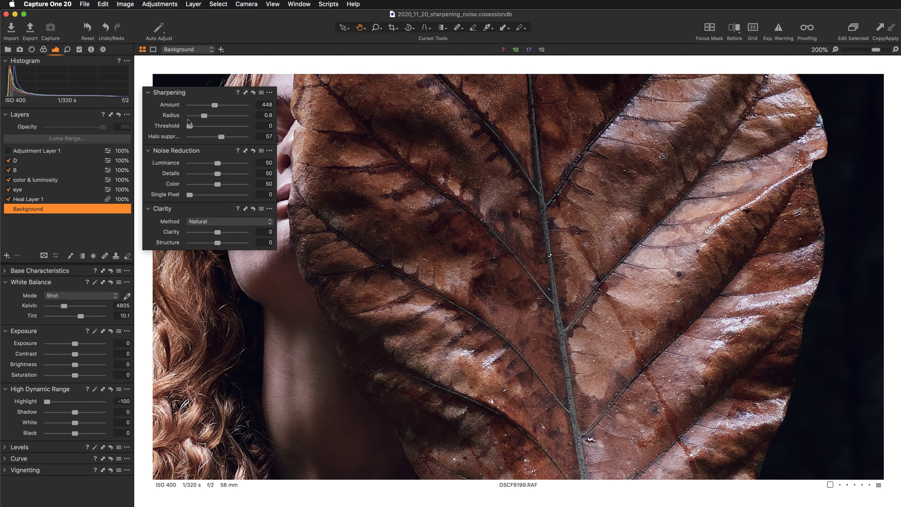
pyautogui.moveTo(398, 195); pyautogui.dragTo(573, 271)
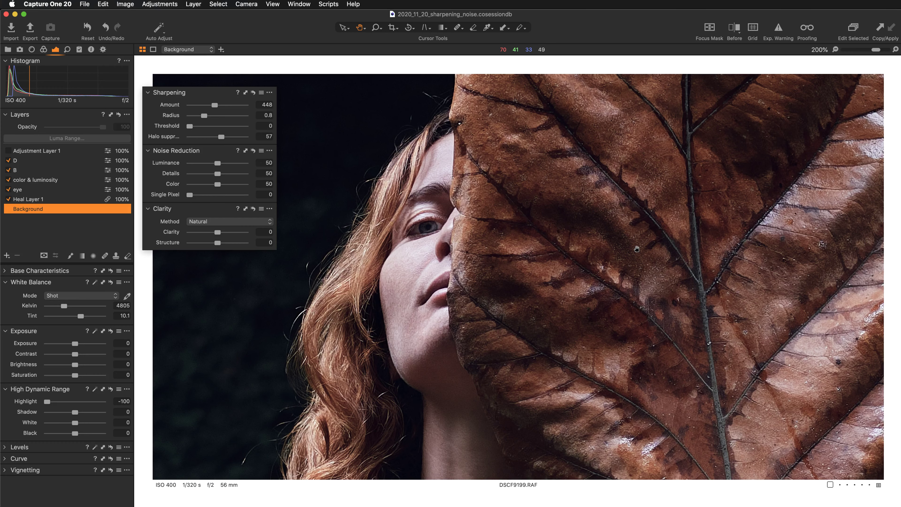
pyautogui.press('super+minus')
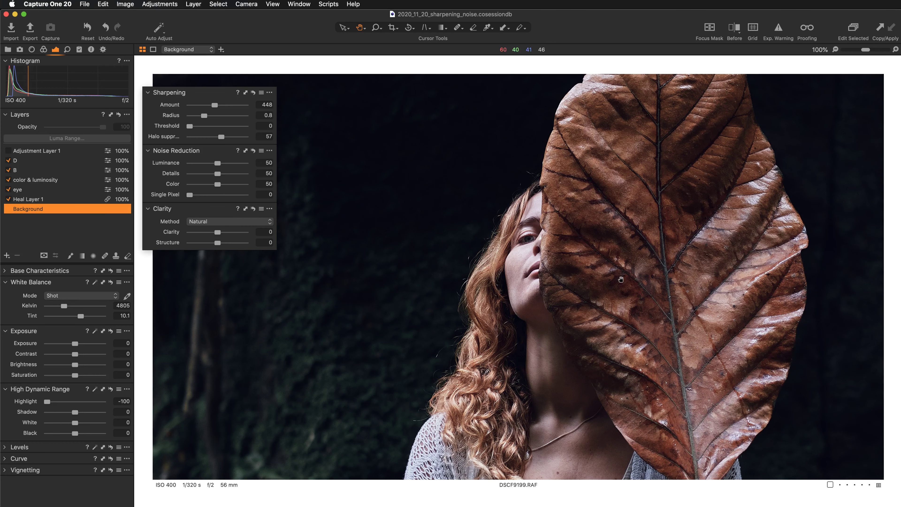
pyautogui.moveTo(629, 250); pyautogui.dragTo(558, 231)
pyautogui.press('super+minus')
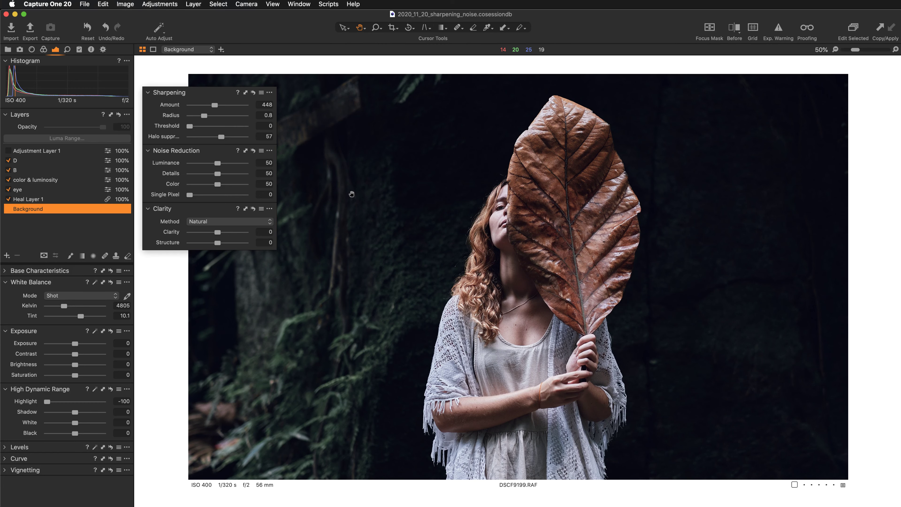
pyautogui.press('super+alt+0')
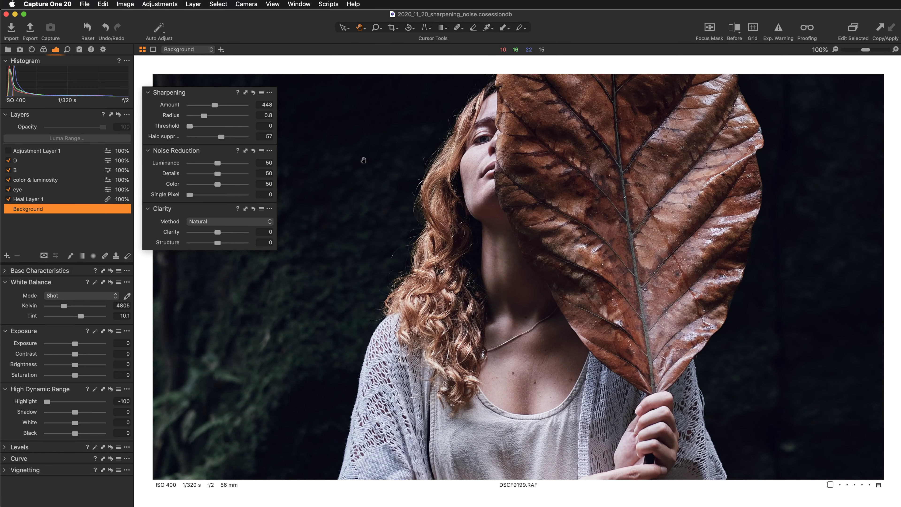
pyautogui.moveTo(363, 160); pyautogui.dragTo(462, 268)
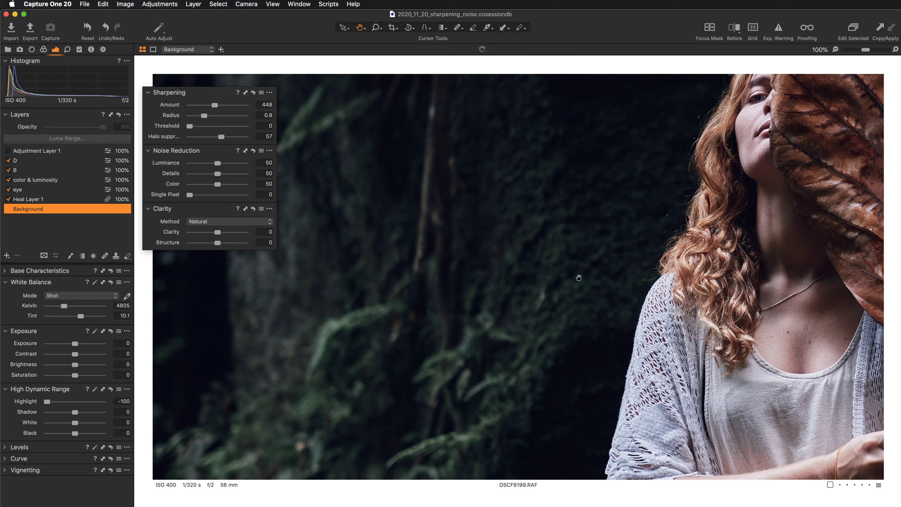
pyautogui.hscroll(10, 579, 278)
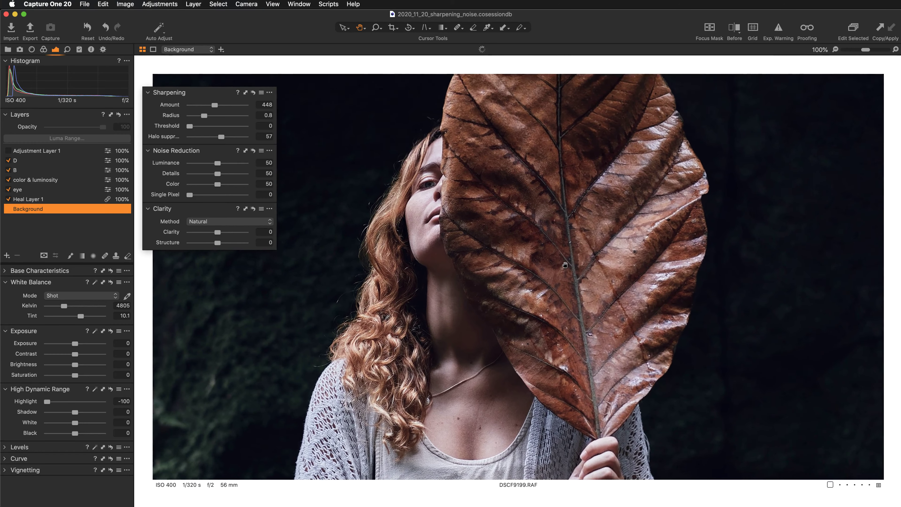
pyautogui.moveTo(566, 265); pyautogui.dragTo(545, 262)
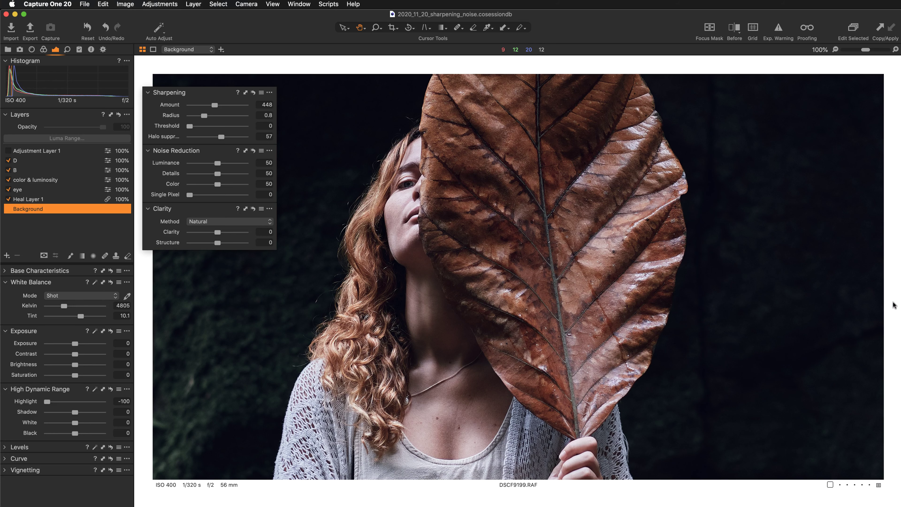
# Show the image browser, look through the dune photos, open DSCF0925.RAF and move the floating tools up clear of it.
pyautogui.press('super+shift+b')
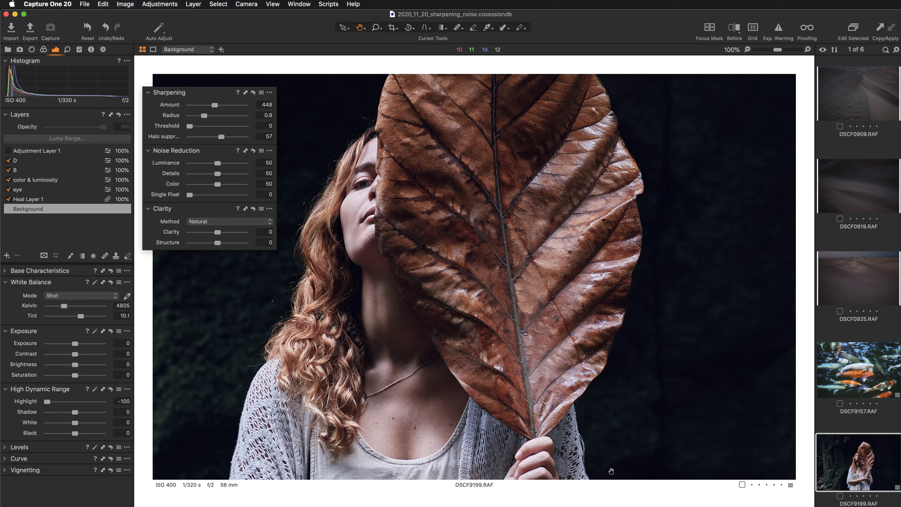
pyautogui.click(861, 90)
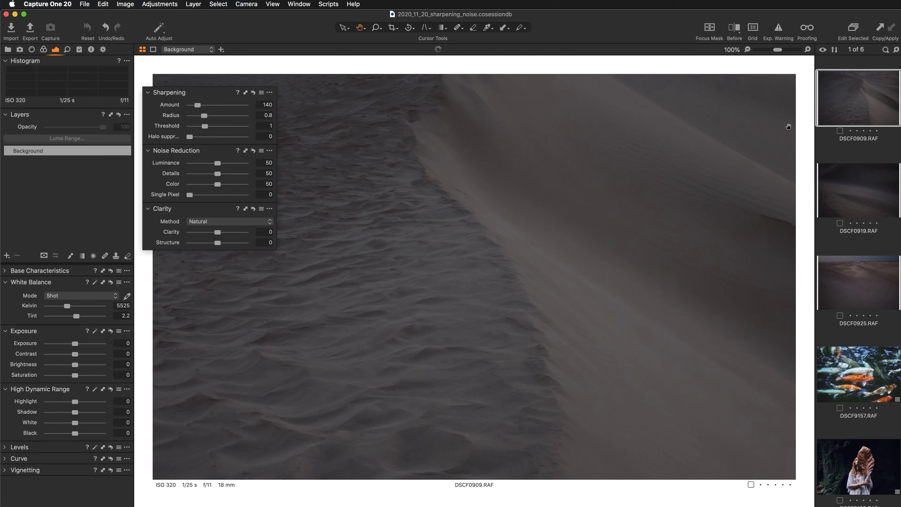
pyautogui.doubleClick(630, 183)
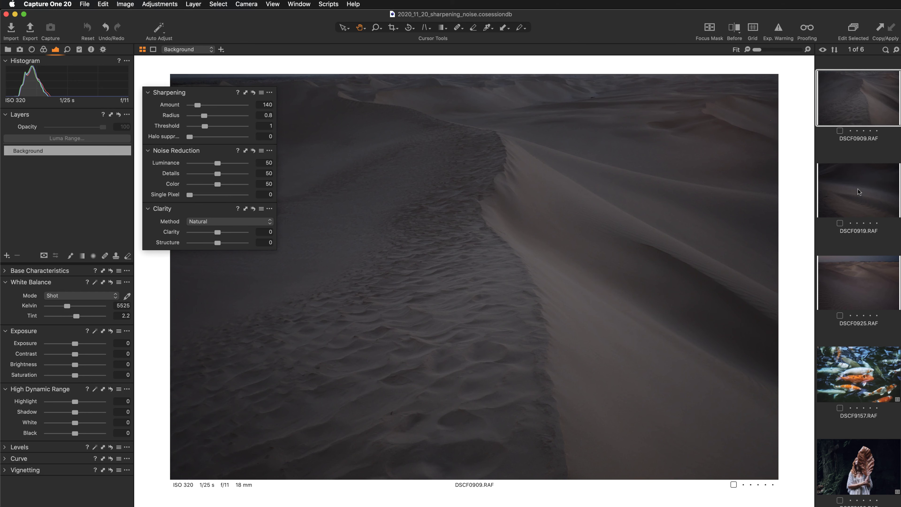
pyautogui.click(858, 189)
pyautogui.click(859, 107)
pyautogui.click(860, 189)
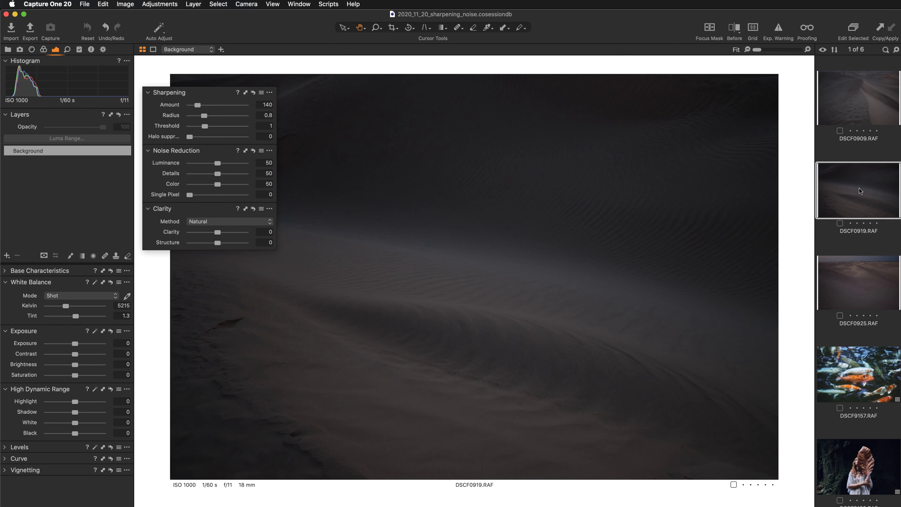
pyautogui.click(862, 284)
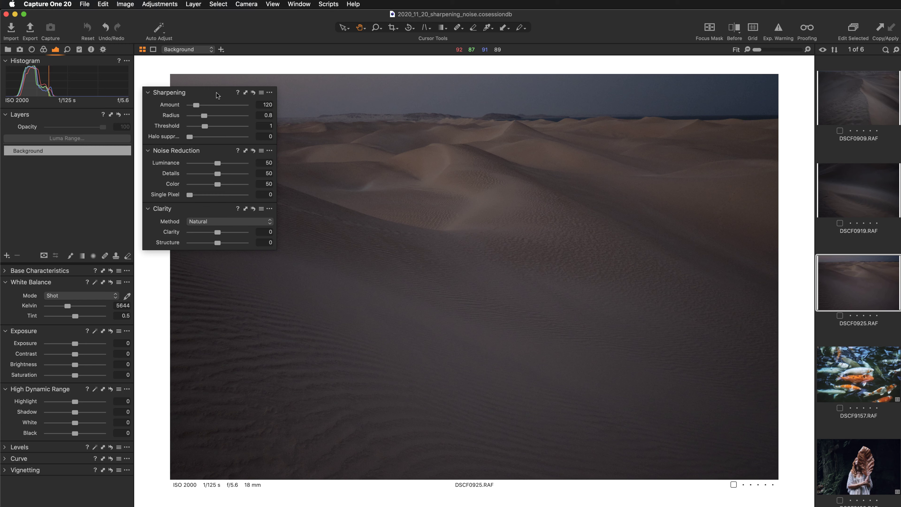
pyautogui.moveTo(216, 92); pyautogui.dragTo(211, 22)
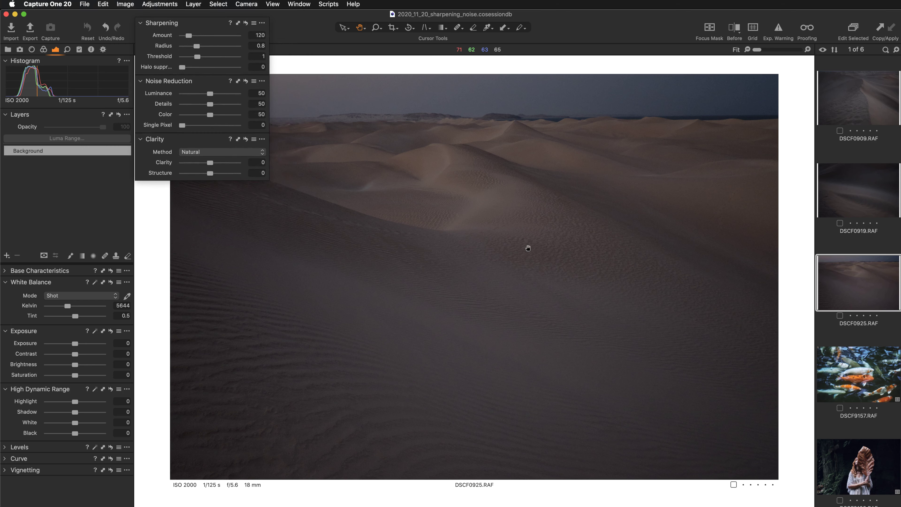
# Hide the image browser and examine noise and detail in the dunes, distant hills and sky at up to 200%.
pyautogui.click(533, 261)
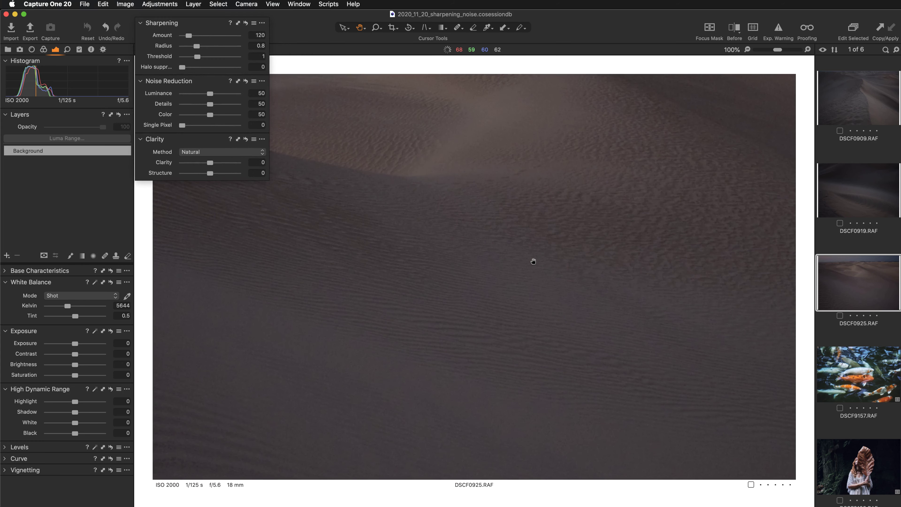
pyautogui.moveTo(543, 167); pyautogui.dragTo(517, 302)
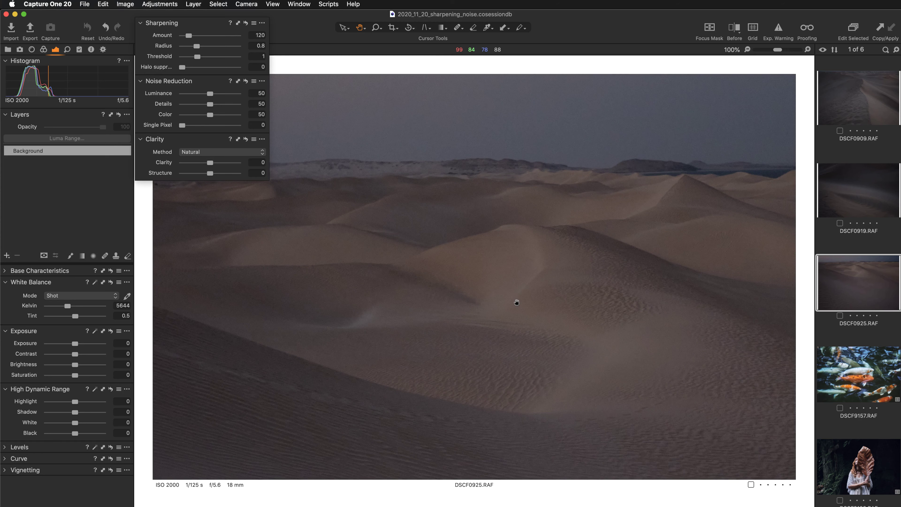
pyautogui.press('super+plus')
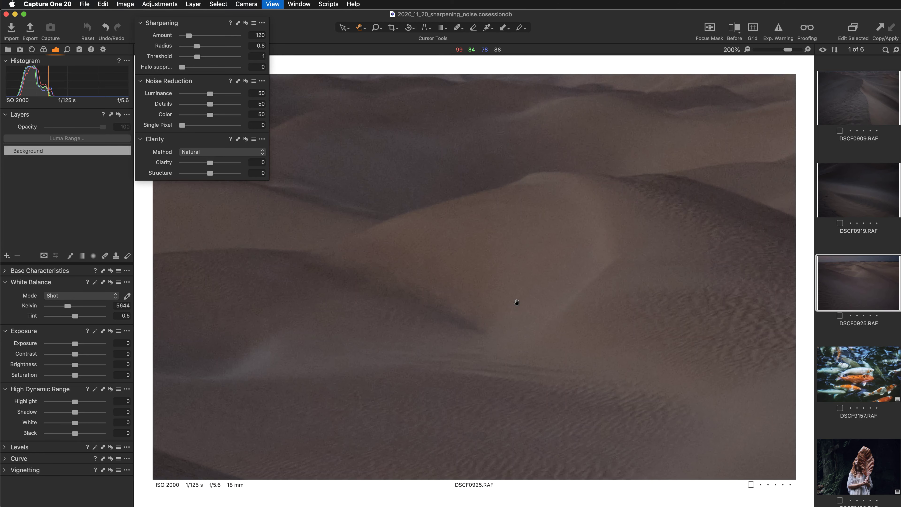
pyautogui.press('super+b')
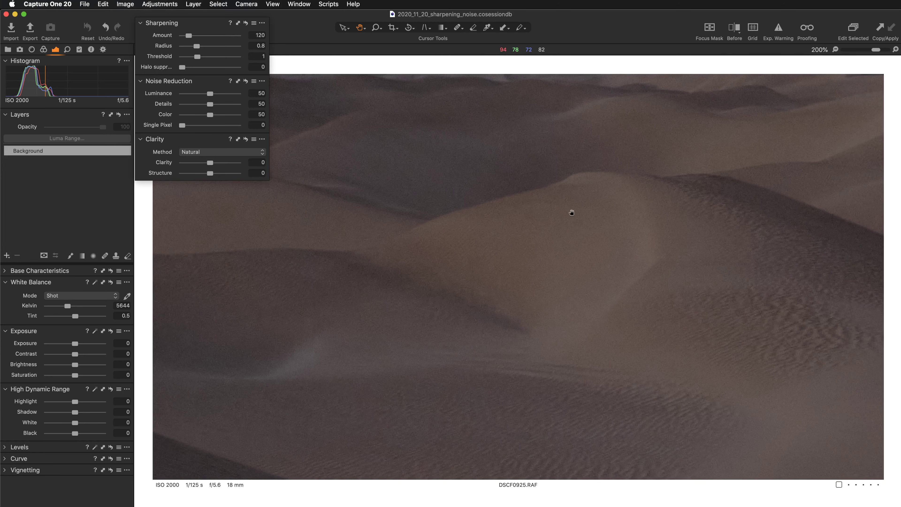
pyautogui.moveTo(628, 163); pyautogui.dragTo(572, 271)
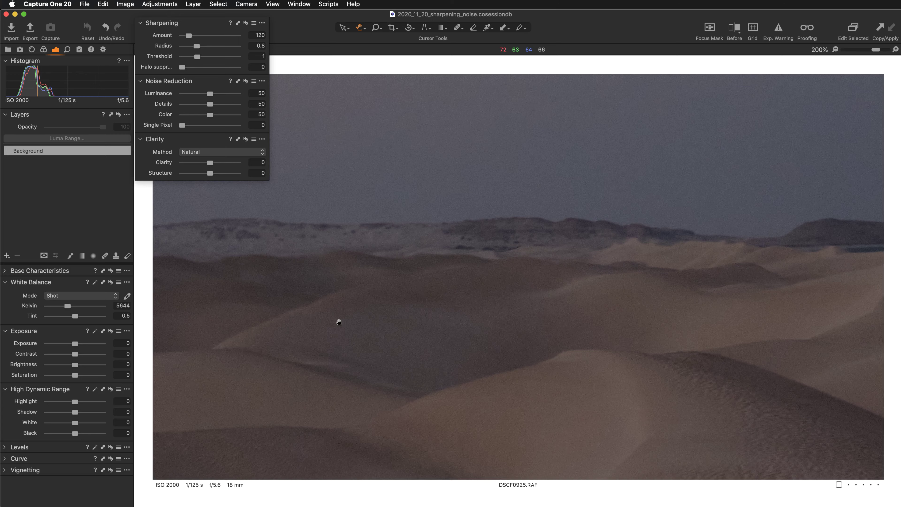
pyautogui.moveTo(339, 323); pyautogui.dragTo(535, 297)
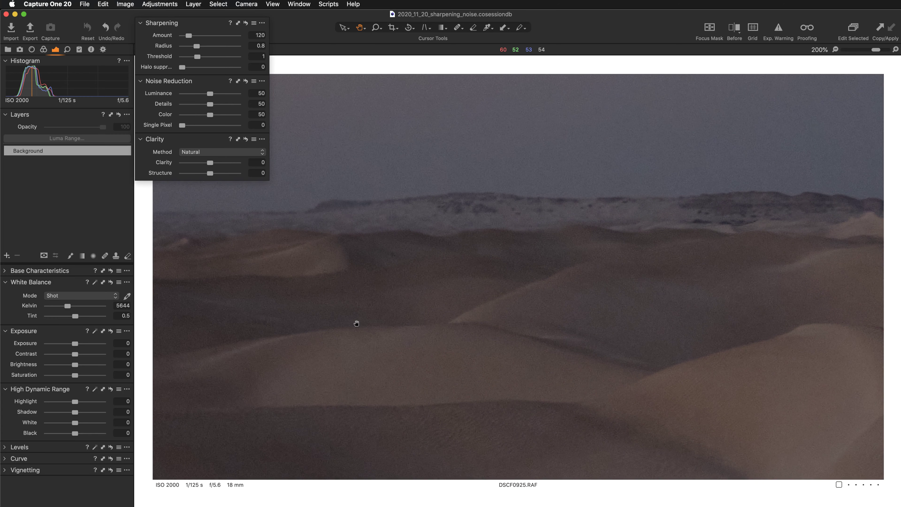
pyautogui.moveTo(617, 349); pyautogui.dragTo(504, 334)
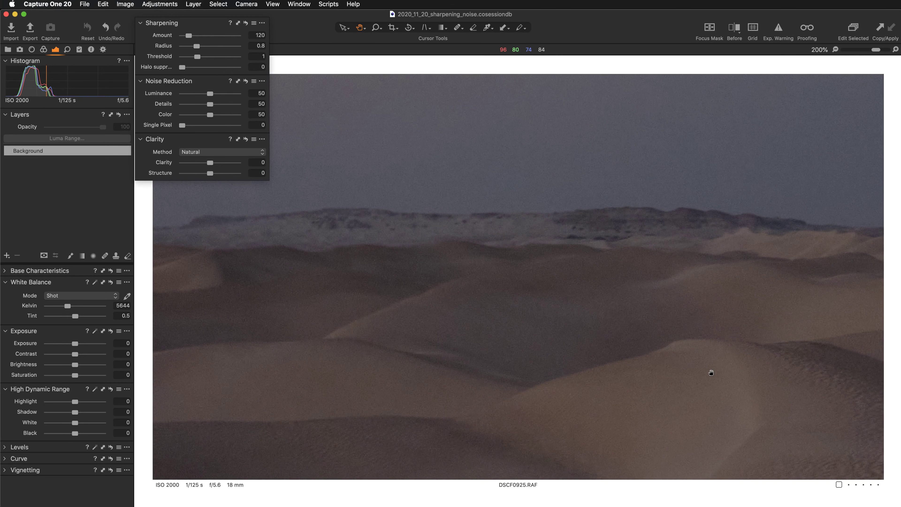
pyautogui.moveTo(712, 374); pyautogui.dragTo(664, 302)
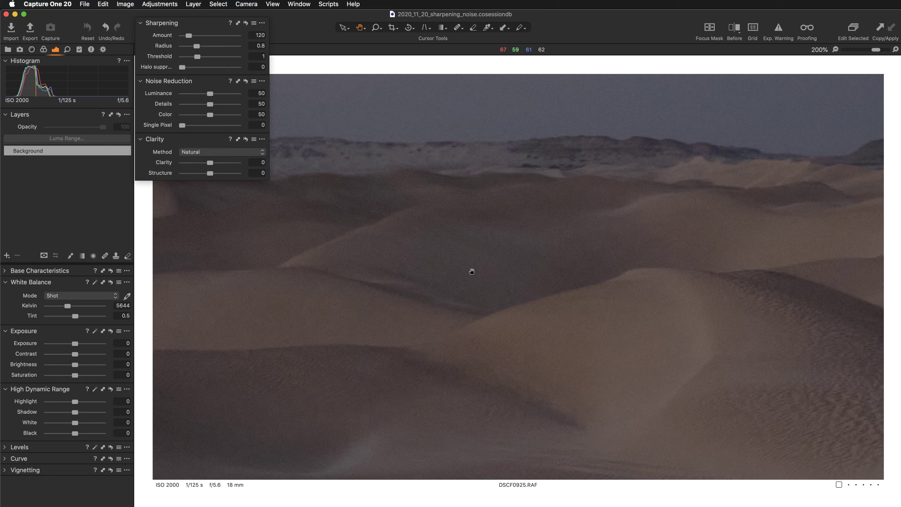
pyautogui.press('super+minus')
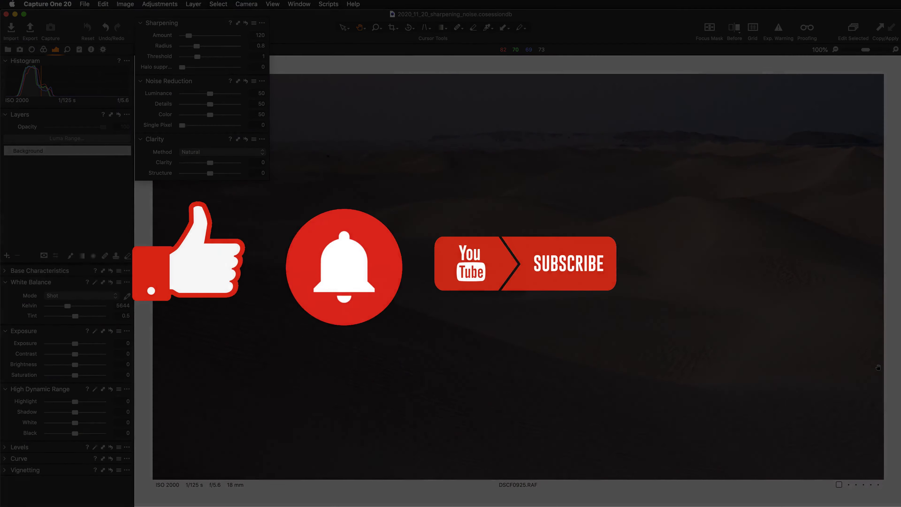
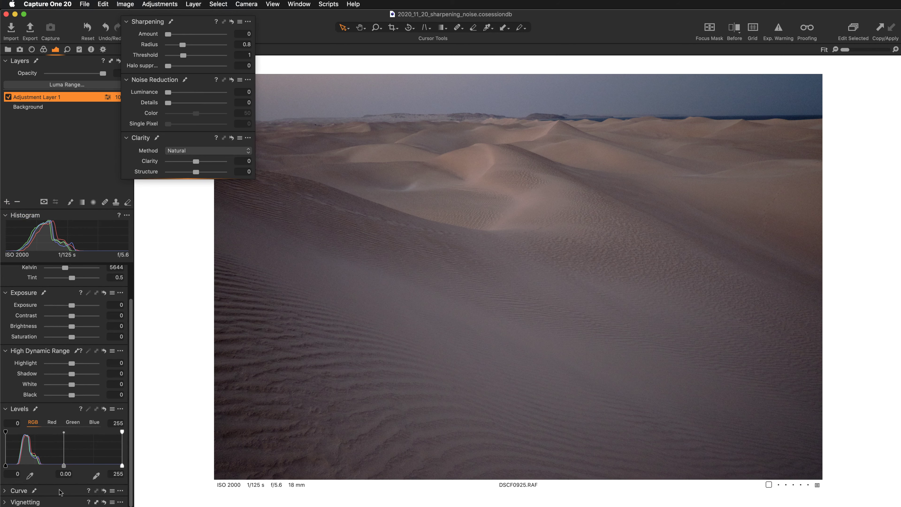
# Attach the Curve tool below Clarity in the floating tools and apply the Contrast Luma preset to Adjustment Layer 1.
pyautogui.moveTo(55, 491); pyautogui.dragTo(197, 203)
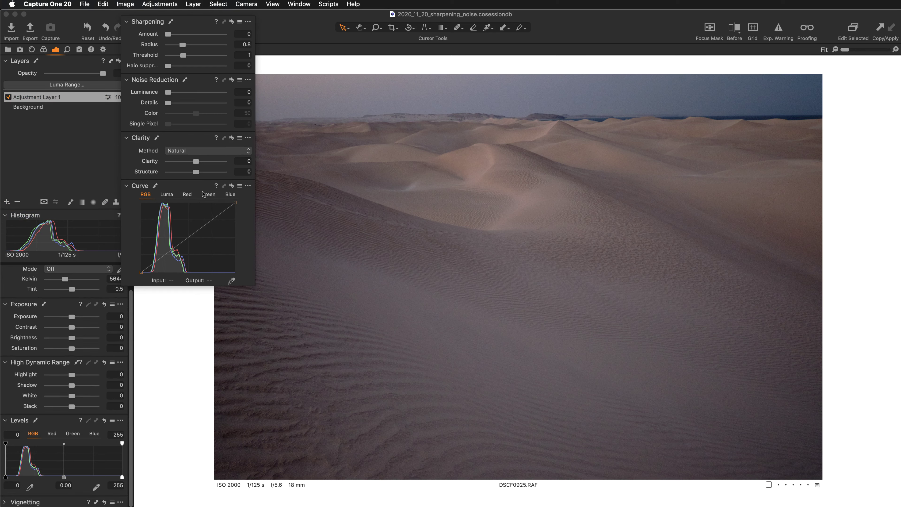
pyautogui.click(240, 187)
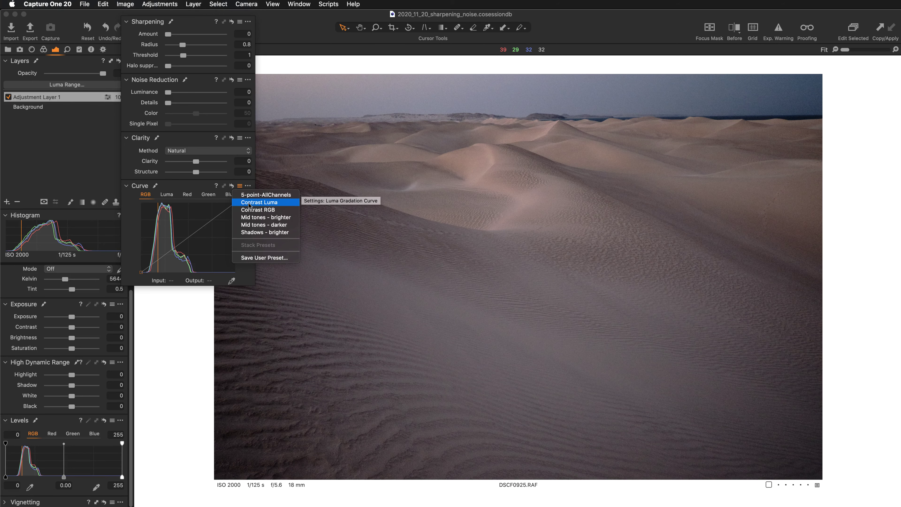
pyautogui.click(167, 198)
pyautogui.click(167, 198)
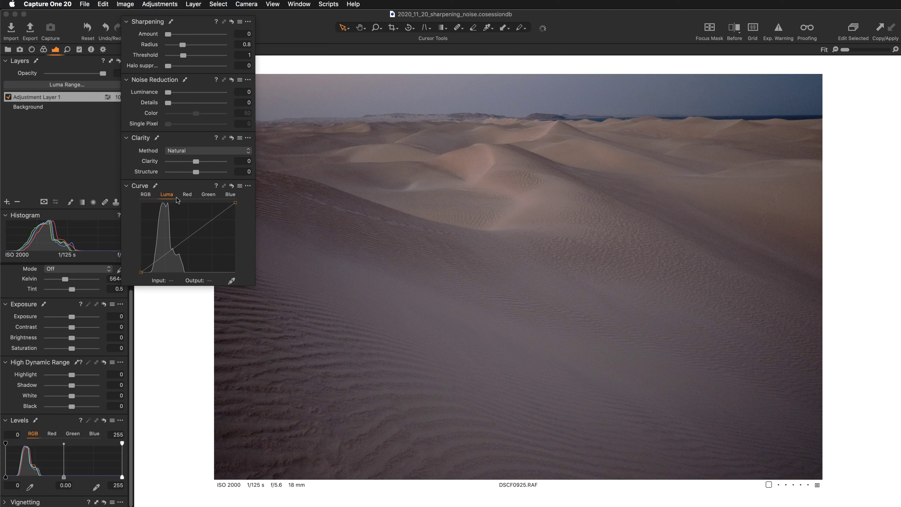
pyautogui.click(240, 185)
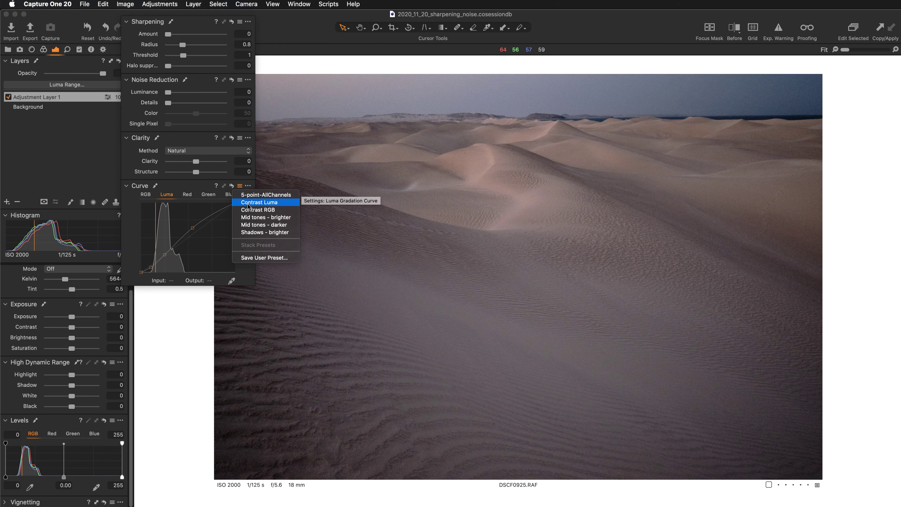
pyautogui.click(248, 205)
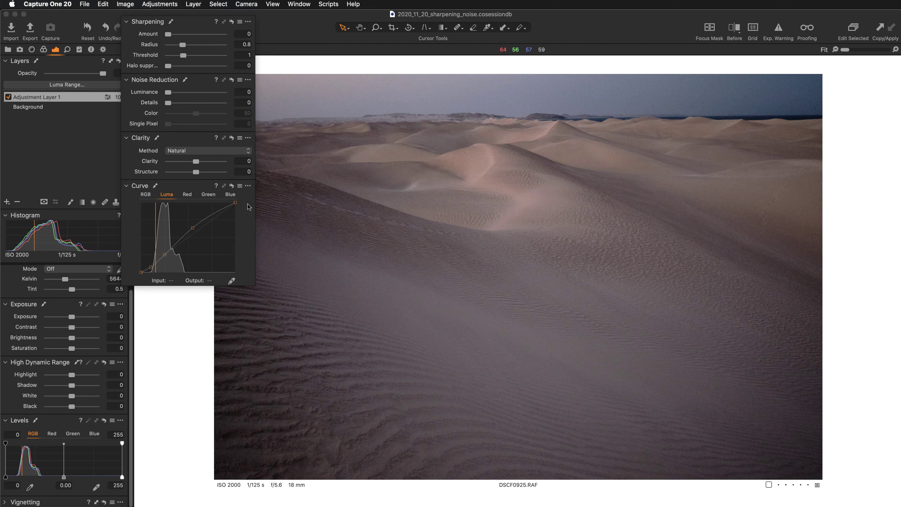
# Rename Adjustment Layer 1 as "curves contrast".
pyautogui.doubleClick(22, 95)
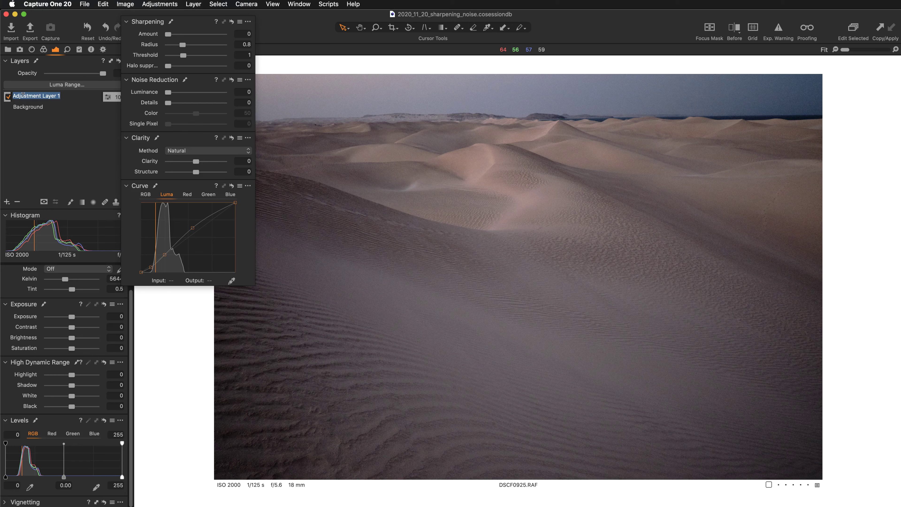
pyautogui.write('curves contrast')
pyautogui.press('Return')
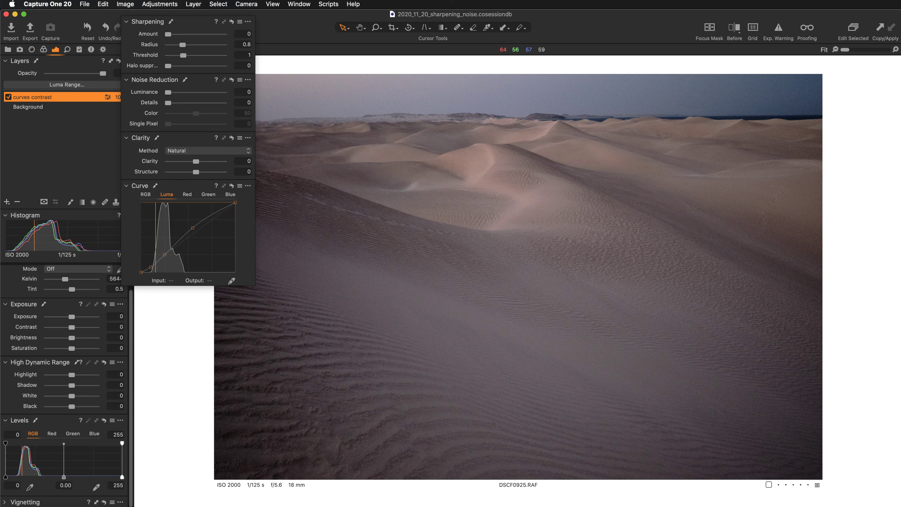
# Compare the dune photo with the curves contrast layer disabled and enabled, leaving the layer enabled.
pyautogui.click(8, 97)
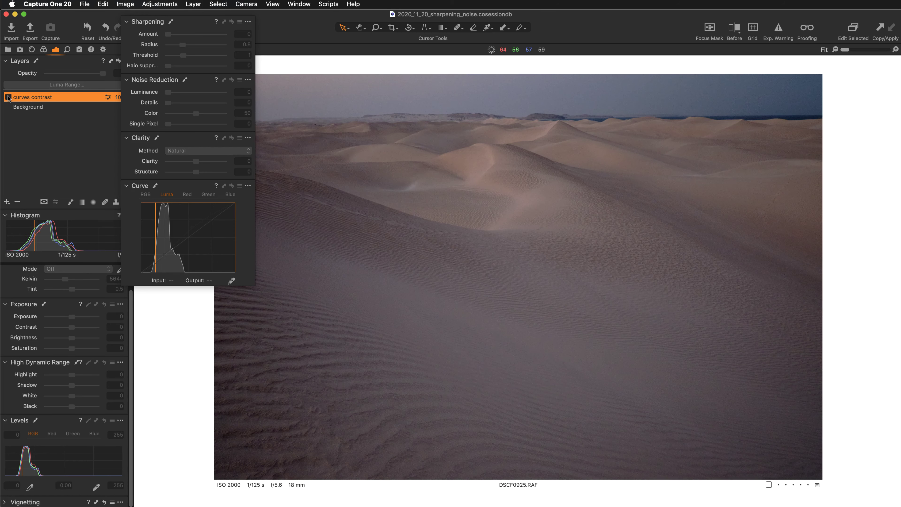
pyautogui.click(8, 97)
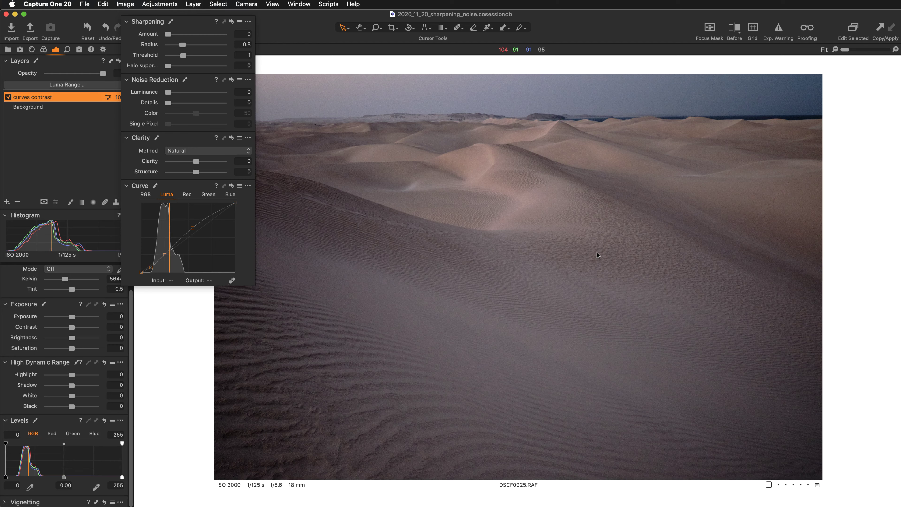
pyautogui.click(7, 98)
pyautogui.click(7, 98)
# Add a new filled adjustment layer above curves contrast and name it "clarity".
pyautogui.click(9, 204)
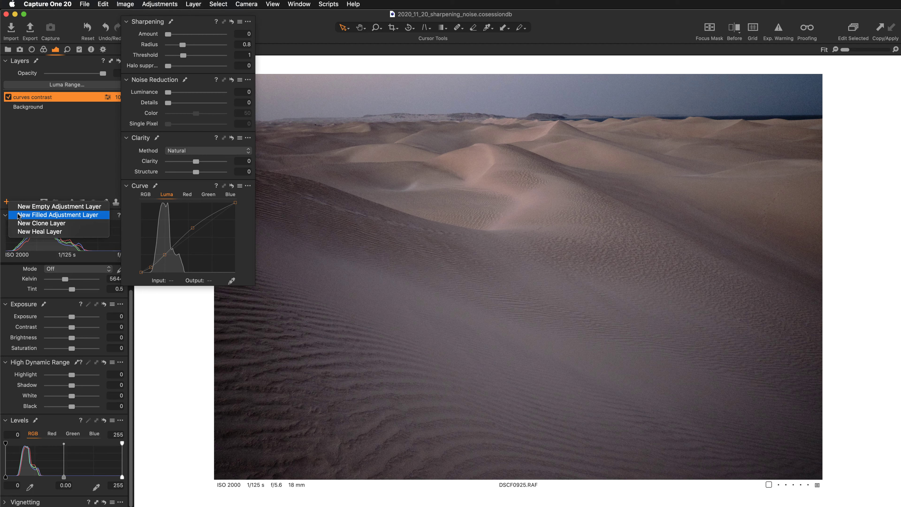
pyautogui.click(18, 215)
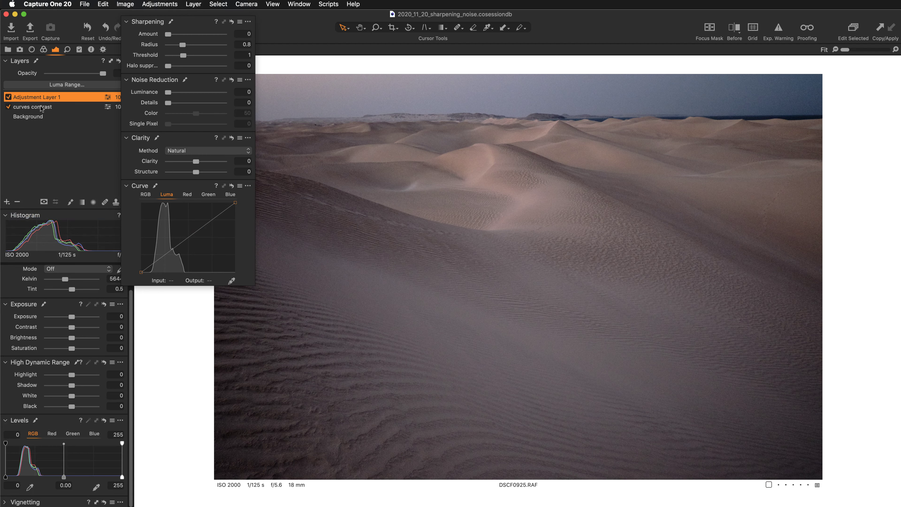
pyautogui.doubleClick(38, 97)
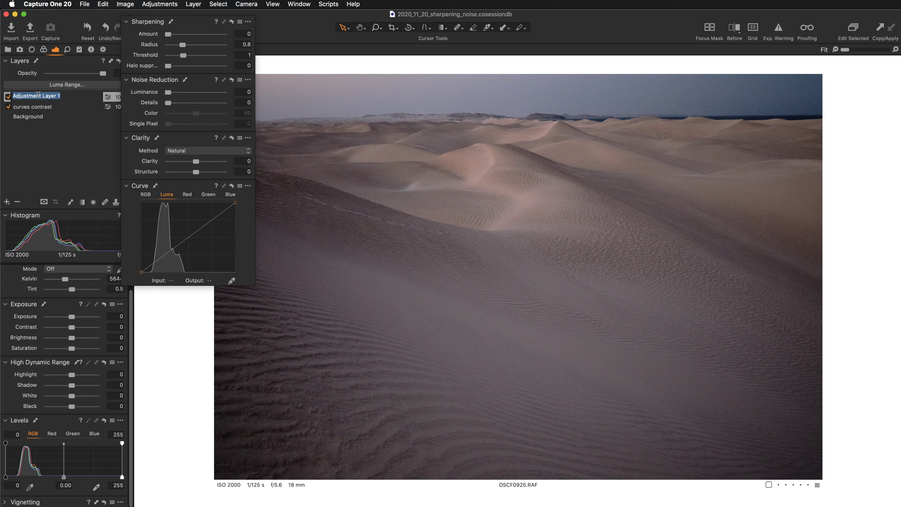
pyautogui.write('clarity')
pyautogui.press('Return')
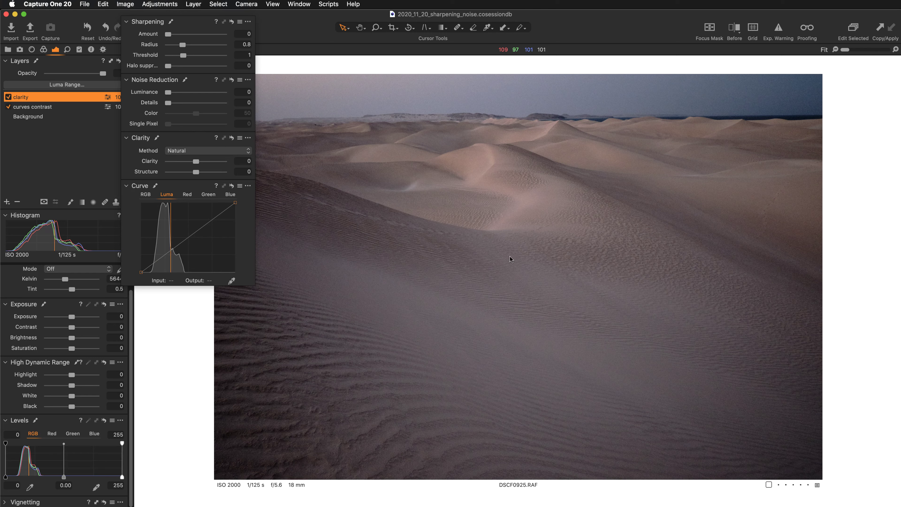
# Examine the sand ripples, dune ridges and distant hills across the photo at 100%.
pyautogui.doubleClick(527, 258)
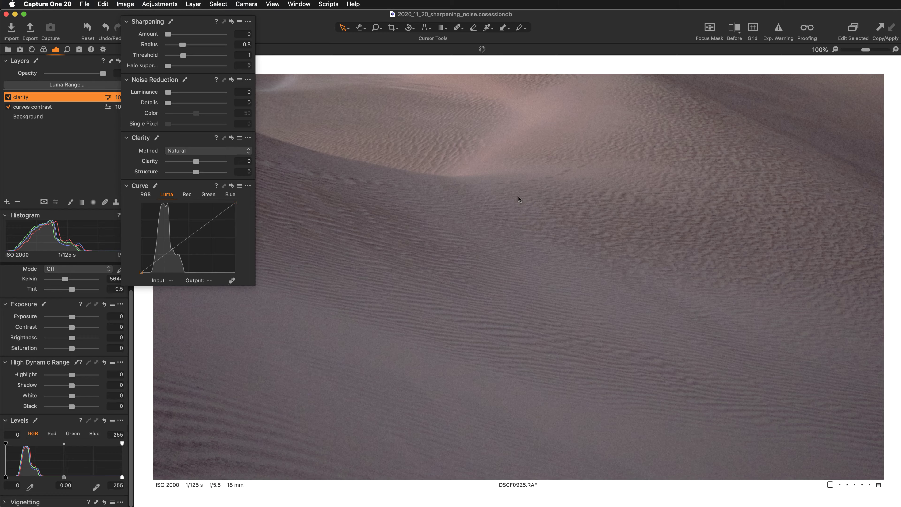
pyautogui.moveTo(396, 192); pyautogui.dragTo(627, 332)
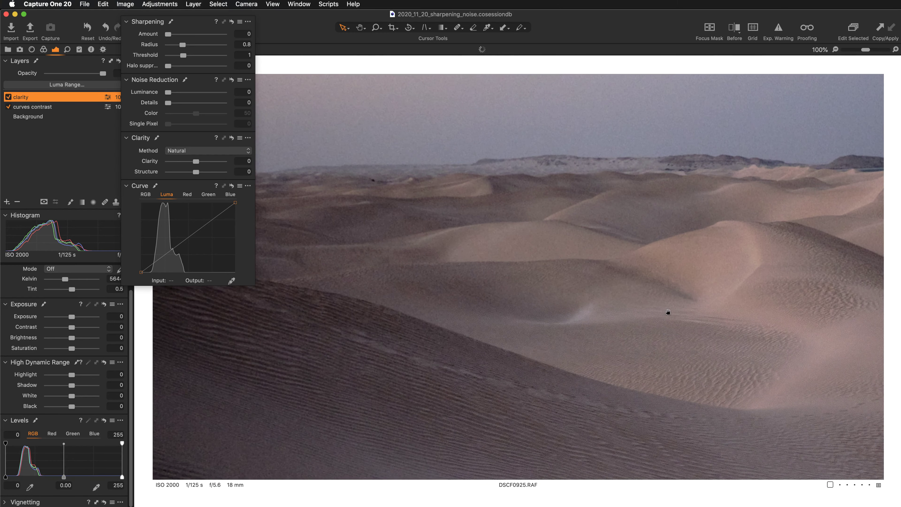
pyautogui.moveTo(736, 347); pyautogui.dragTo(484, 334)
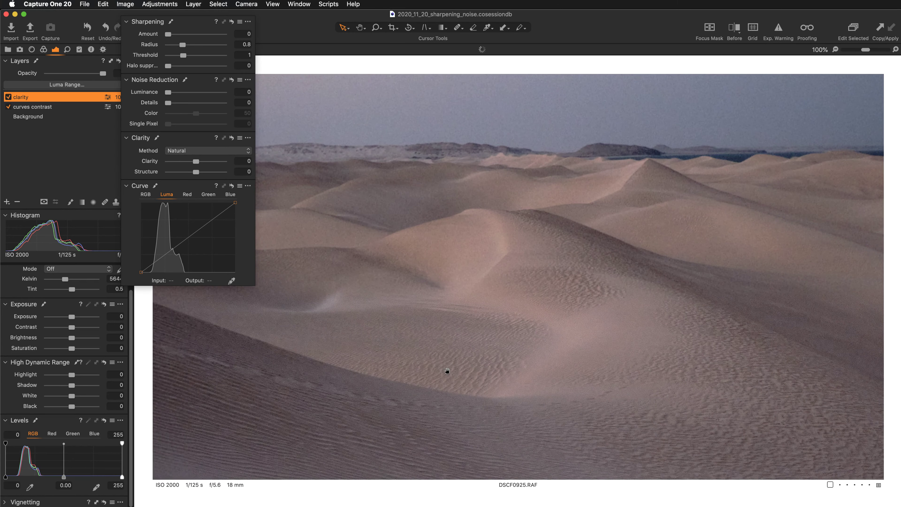
pyautogui.moveTo(447, 371); pyautogui.dragTo(712, 337)
pyautogui.moveTo(388, 350); pyautogui.dragTo(563, 346)
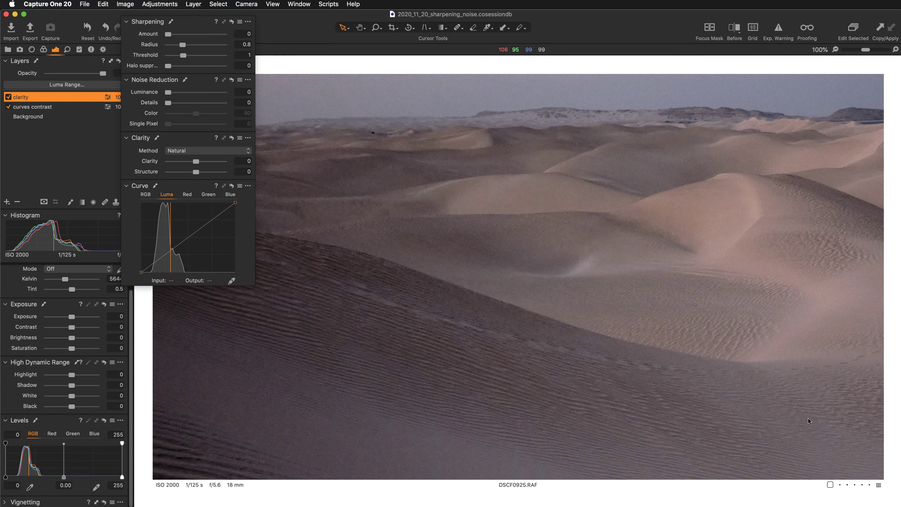
pyautogui.moveTo(829, 420); pyautogui.dragTo(585, 417)
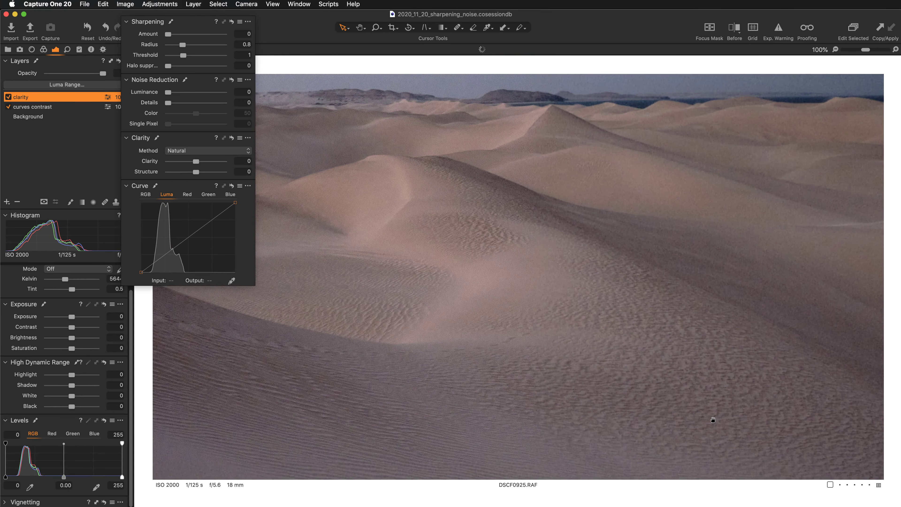
pyautogui.moveTo(712, 419); pyautogui.dragTo(702, 183)
pyautogui.moveTo(648, 282); pyautogui.dragTo(346, 298)
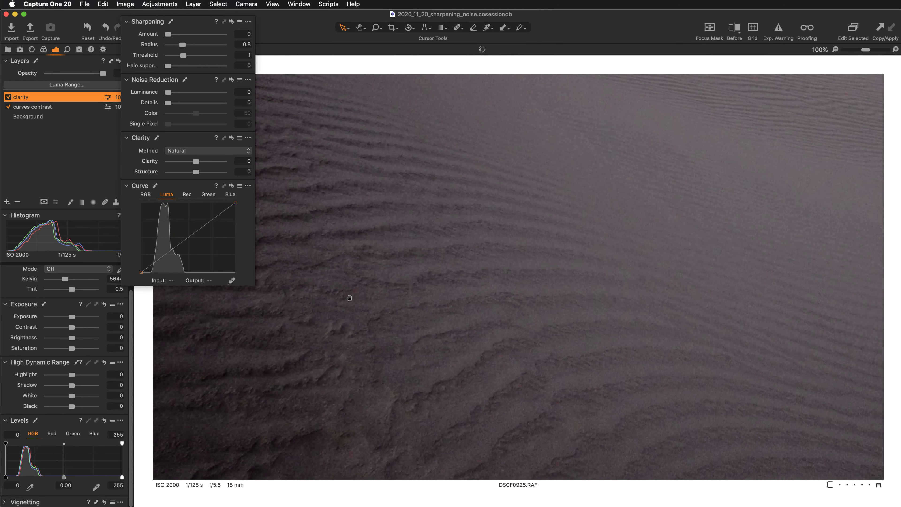
pyautogui.moveTo(616, 205); pyautogui.dragTo(601, 282)
pyautogui.moveTo(424, 286); pyautogui.dragTo(620, 298)
pyautogui.moveTo(558, 291); pyautogui.dragTo(694, 267)
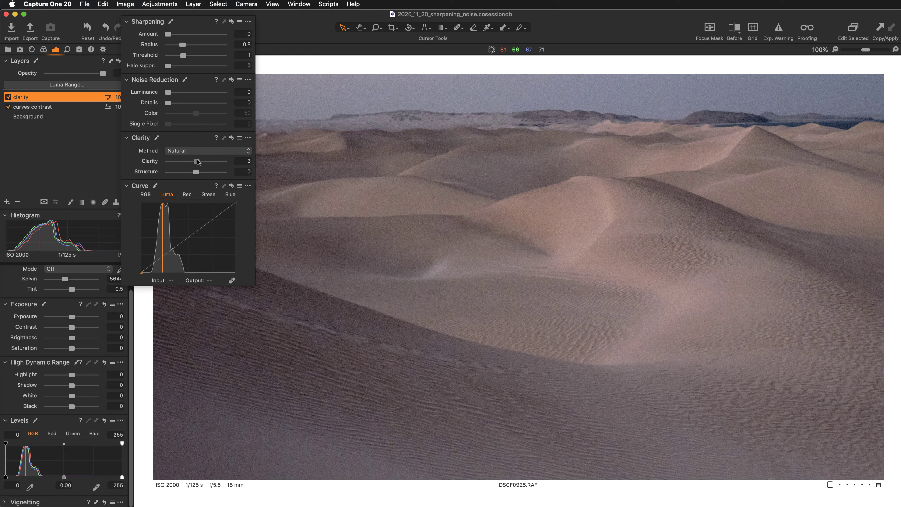
# Try a Clarity of 79 and reset it, and detach the Histogram as a floating tool near the photo's upper edge.
pyautogui.moveTo(198, 162)
pyautogui.mouseDown()
pyautogui.moveTo(221, 162)
pyautogui.moveTo(211, 163)
pyautogui.mouseUp()
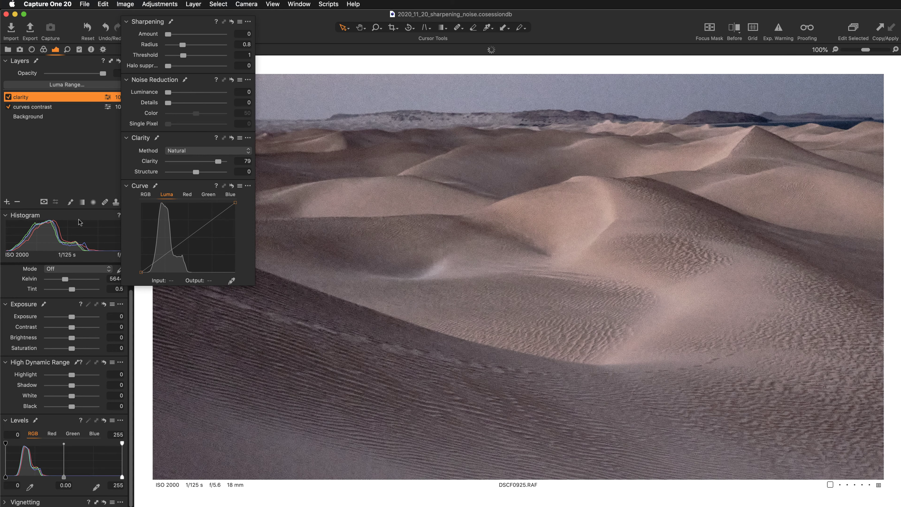
pyautogui.moveTo(82, 218); pyautogui.dragTo(367, 54)
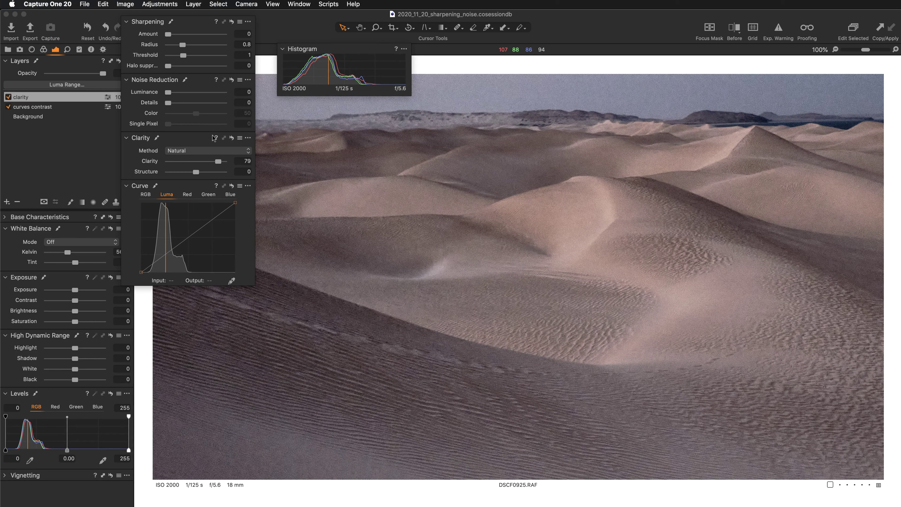
pyautogui.doubleClick(220, 163)
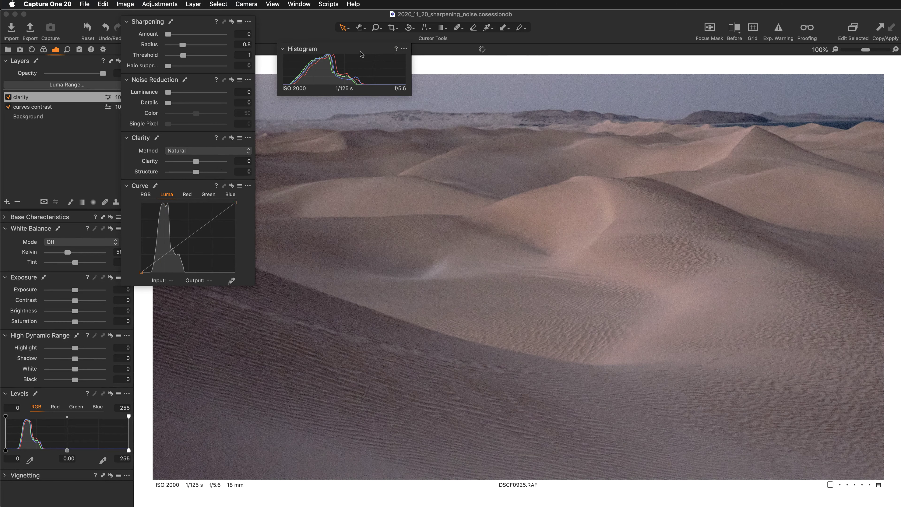
pyautogui.moveTo(359, 50); pyautogui.dragTo(354, 54)
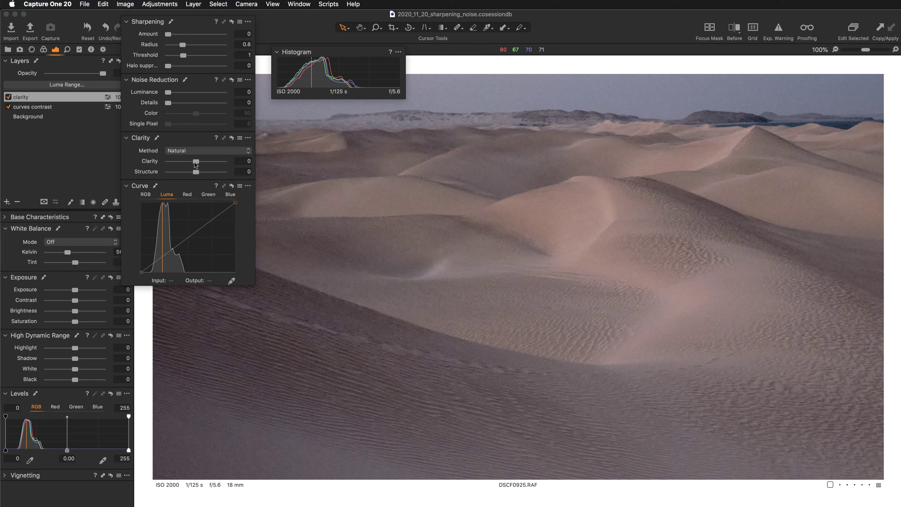
# Raise Clarity to 94 with the Natural method and compare the whole photo with Clarity reset and restored.
pyautogui.moveTo(196, 163); pyautogui.dragTo(215, 163)
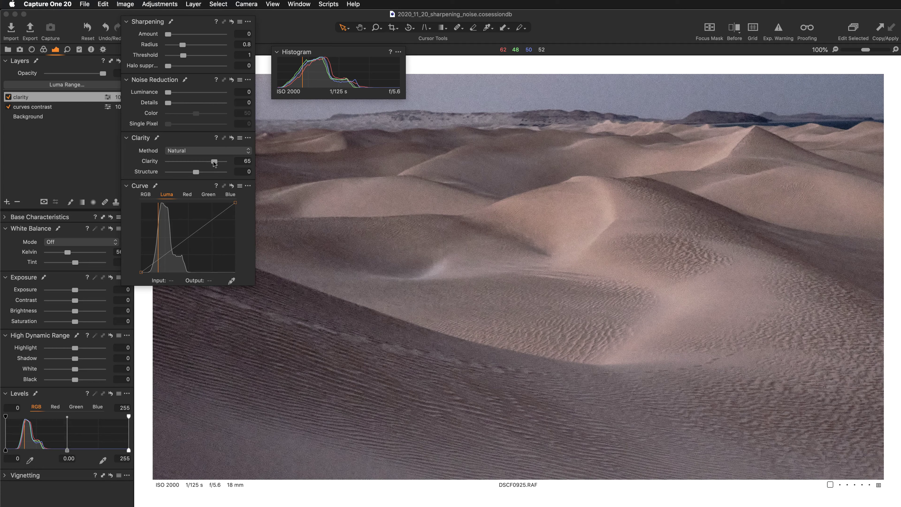
pyautogui.moveTo(215, 163); pyautogui.dragTo(232, 163)
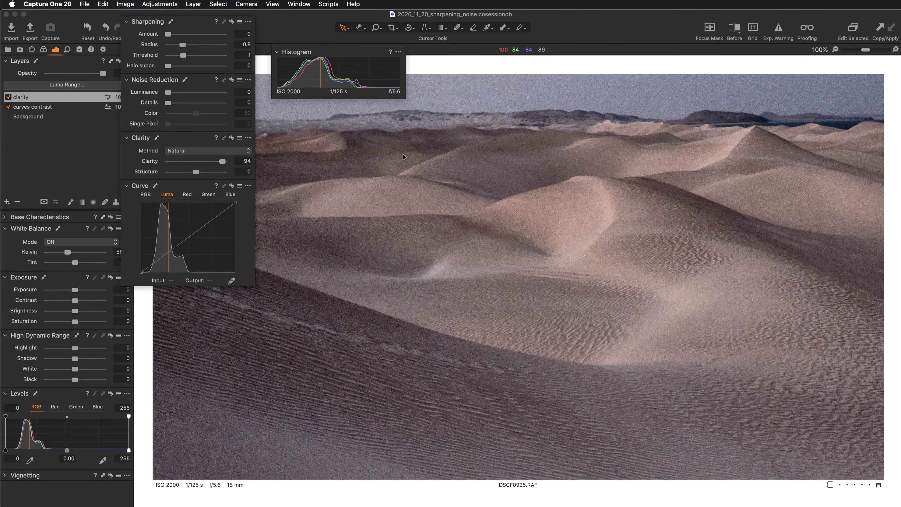
pyautogui.press('super+0')
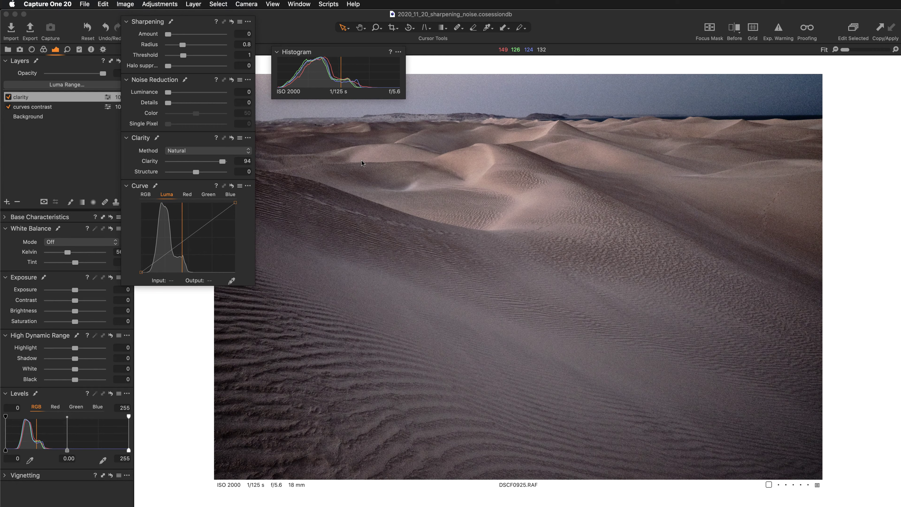
pyautogui.doubleClick(149, 162)
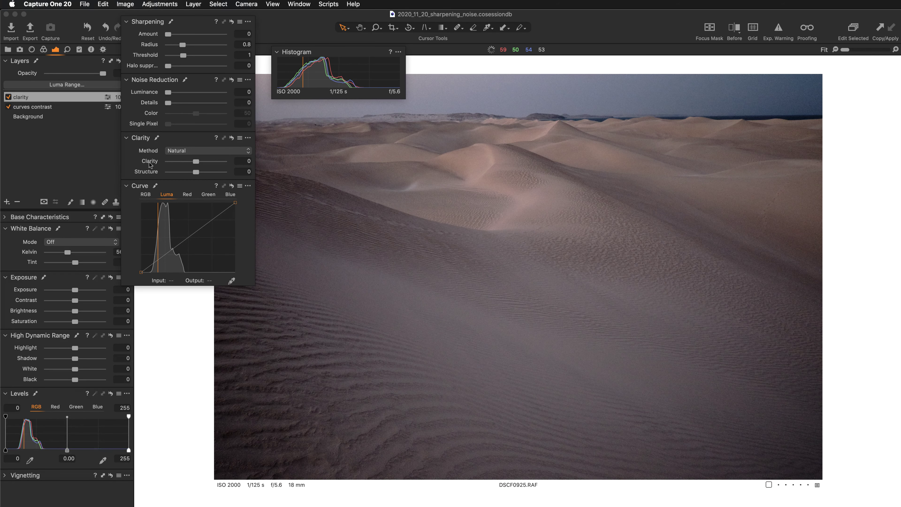
pyautogui.press('super+z')
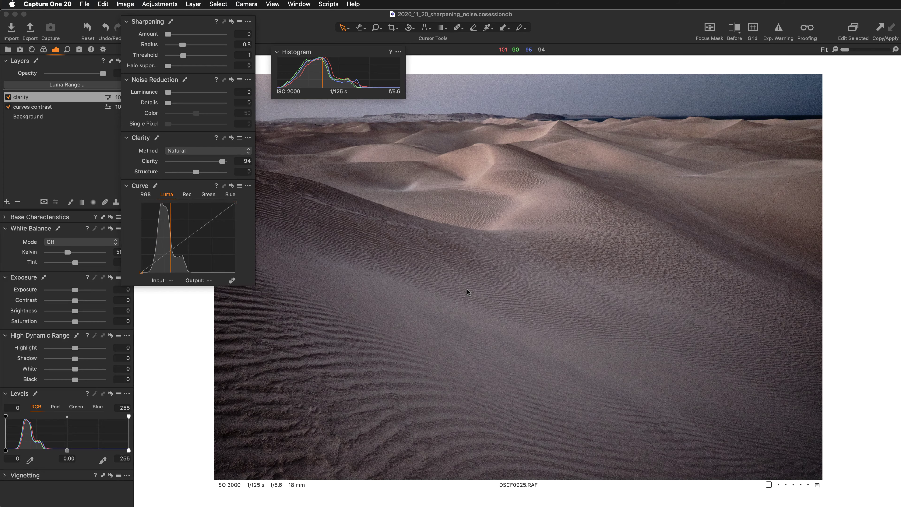
# Compare the dunes with the clarity layer disabled and enabled, and set the layer's Clarity to 68.
pyautogui.press('super+plus')
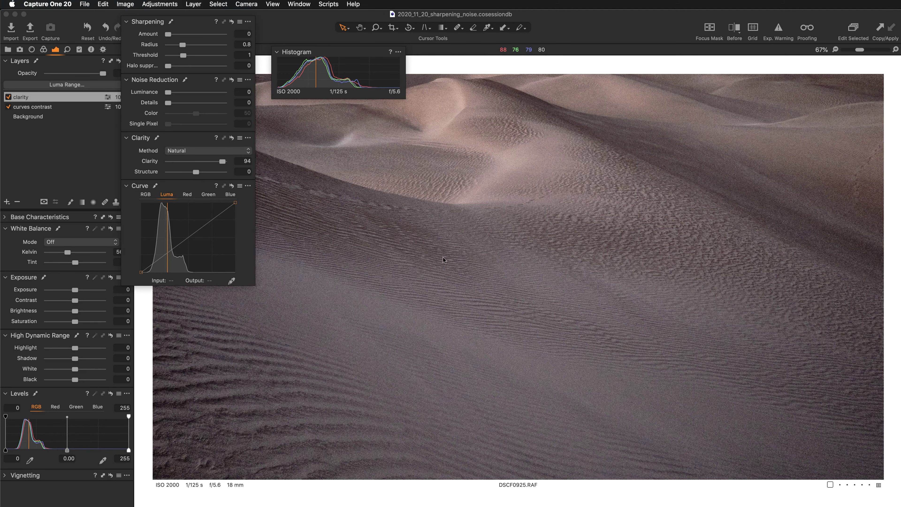
pyautogui.moveTo(439, 195); pyautogui.dragTo(488, 284)
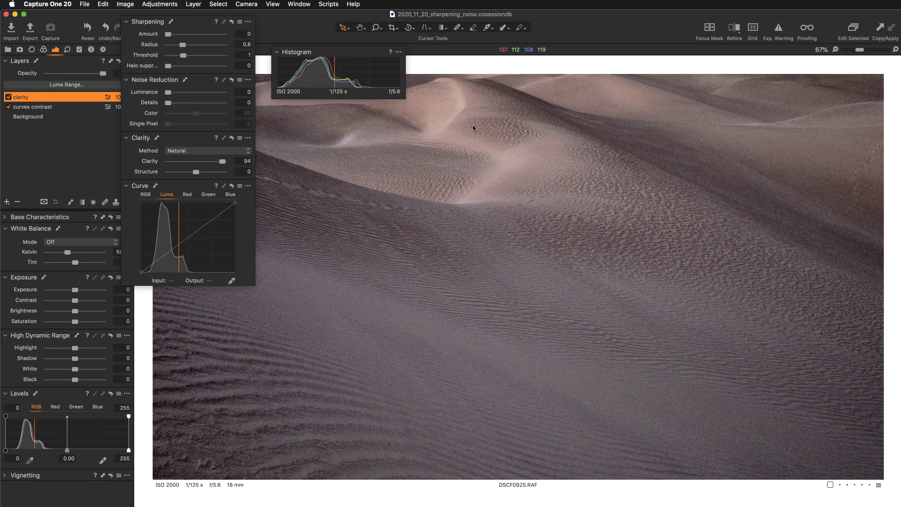
pyautogui.press('h')
pyautogui.moveTo(474, 128); pyautogui.dragTo(399, 221)
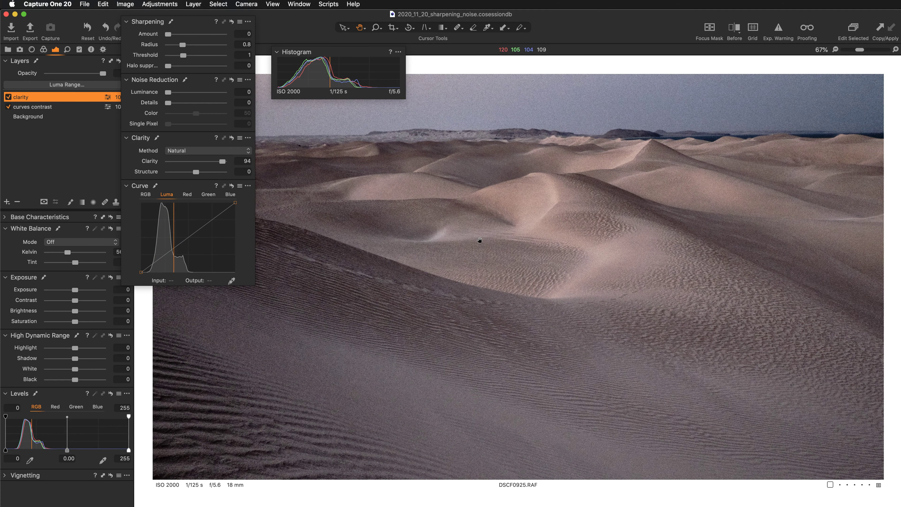
pyautogui.press('super+0')
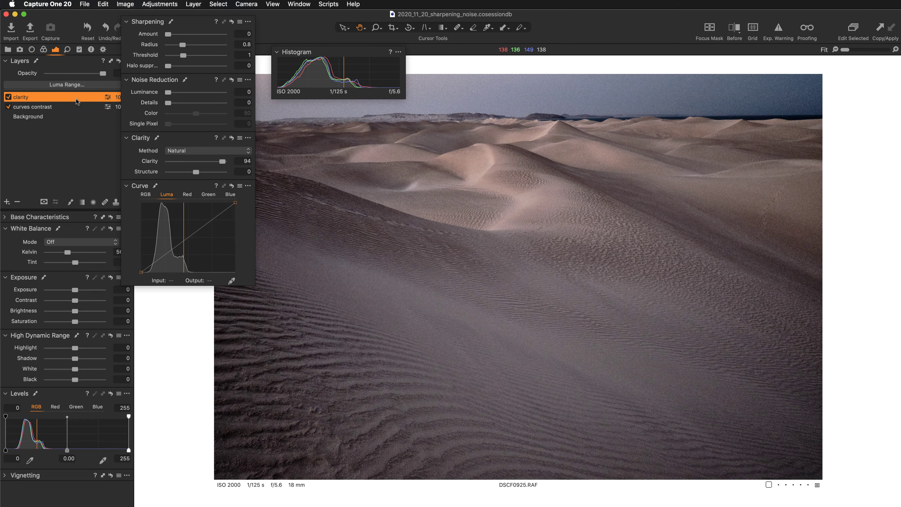
pyautogui.click(8, 97)
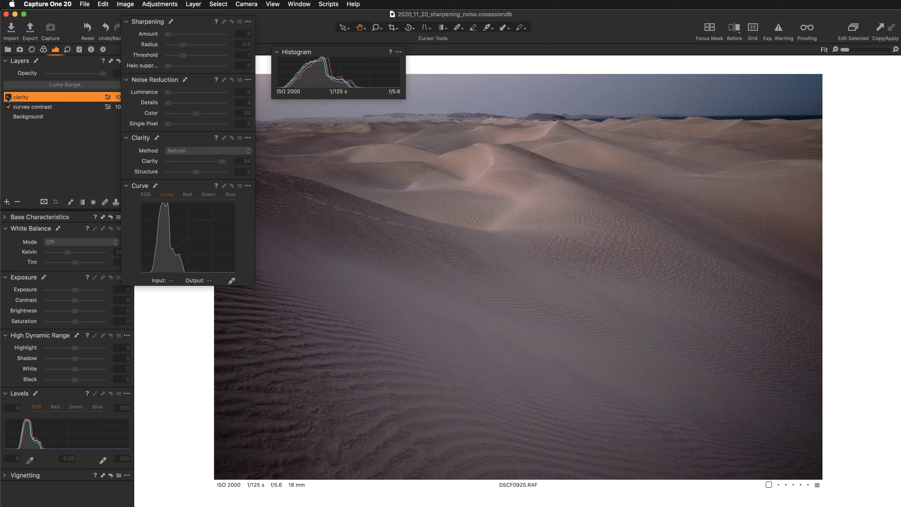
pyautogui.click(7, 98)
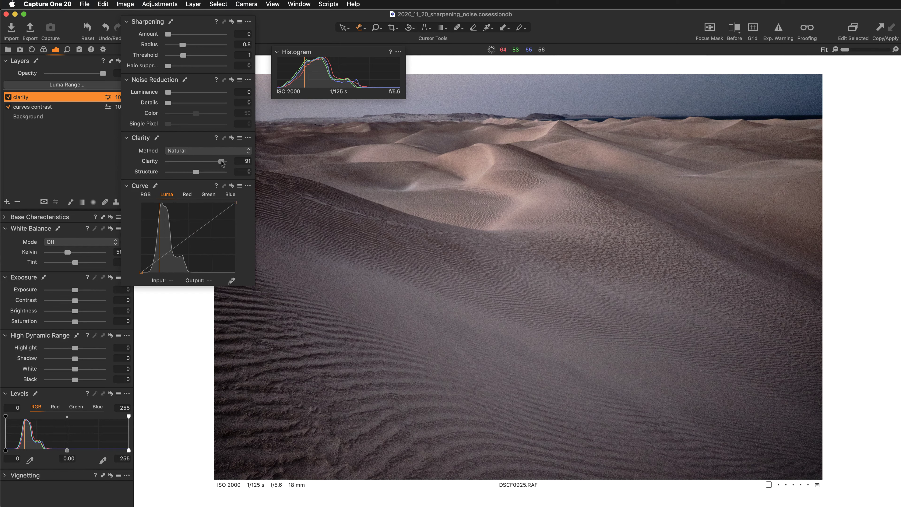
pyautogui.moveTo(222, 162); pyautogui.dragTo(217, 164)
pyautogui.moveTo(217, 164); pyautogui.dragTo(215, 162)
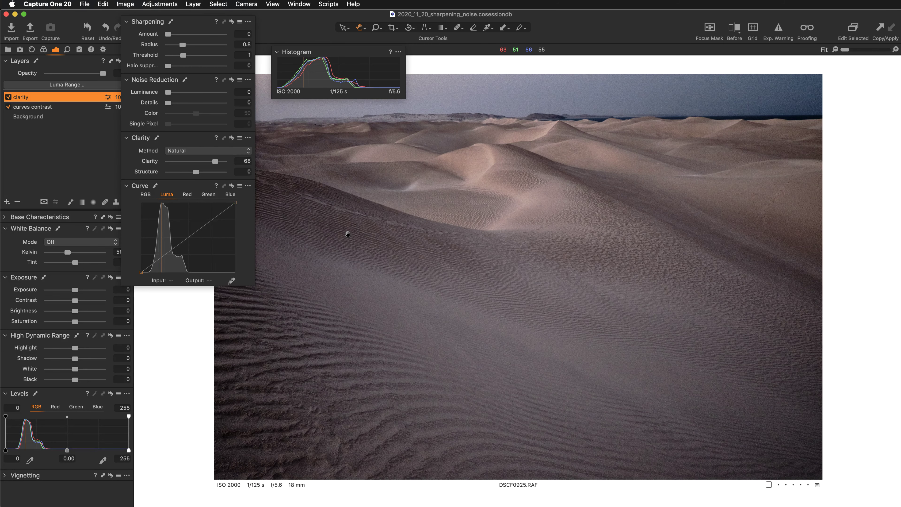
# Compare the Punch and Neutral clarity methods on the dunes at 67% and return the method to Natural.
pyautogui.click(223, 153)
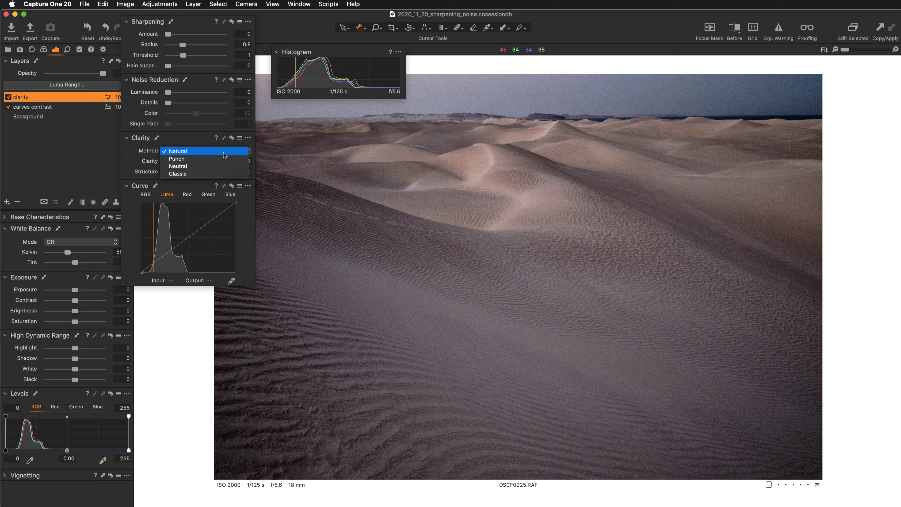
pyautogui.click(201, 162)
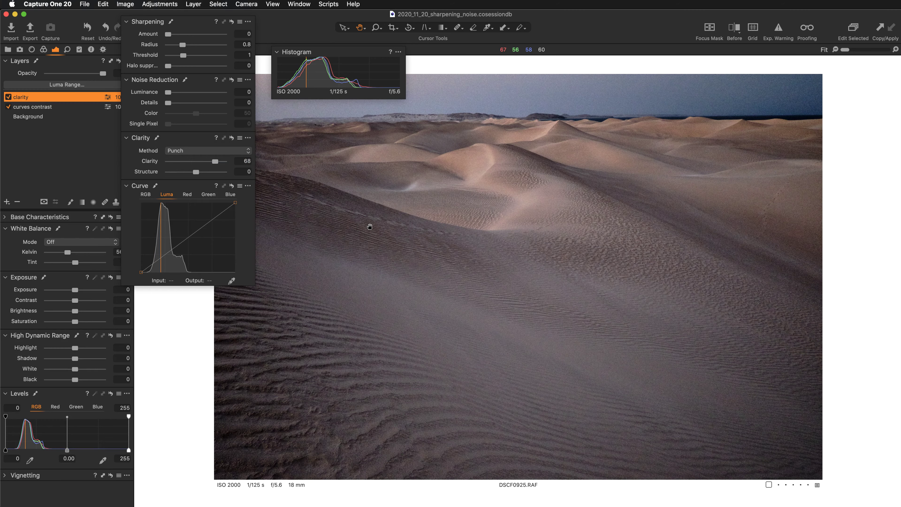
pyautogui.press('super+equal')
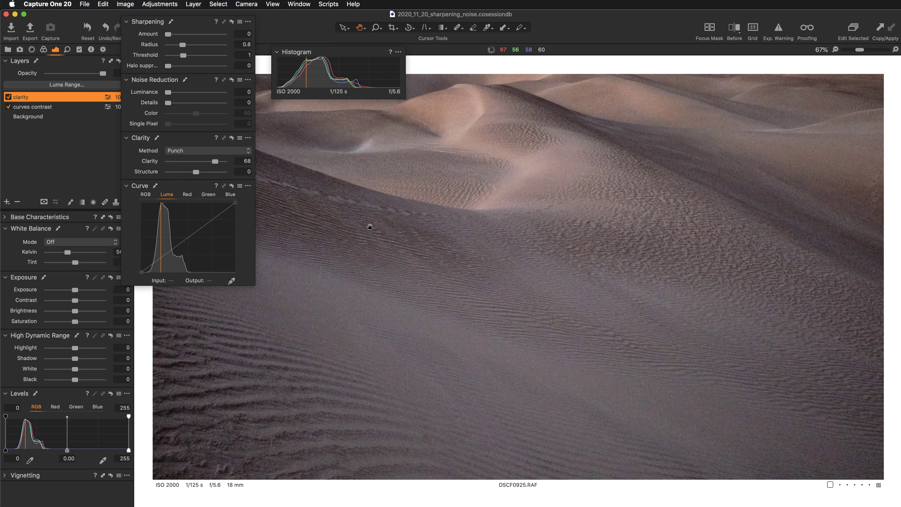
pyautogui.moveTo(432, 171); pyautogui.dragTo(519, 308)
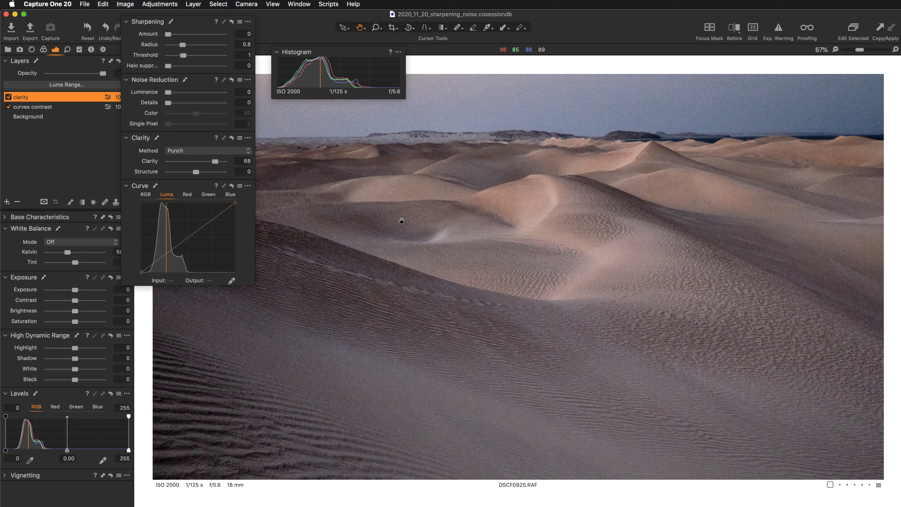
pyautogui.click(216, 151)
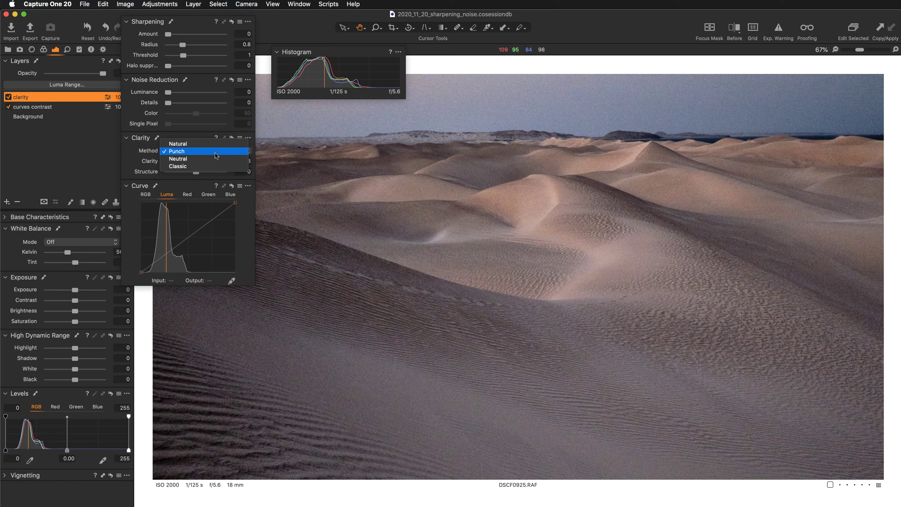
pyautogui.click(214, 159)
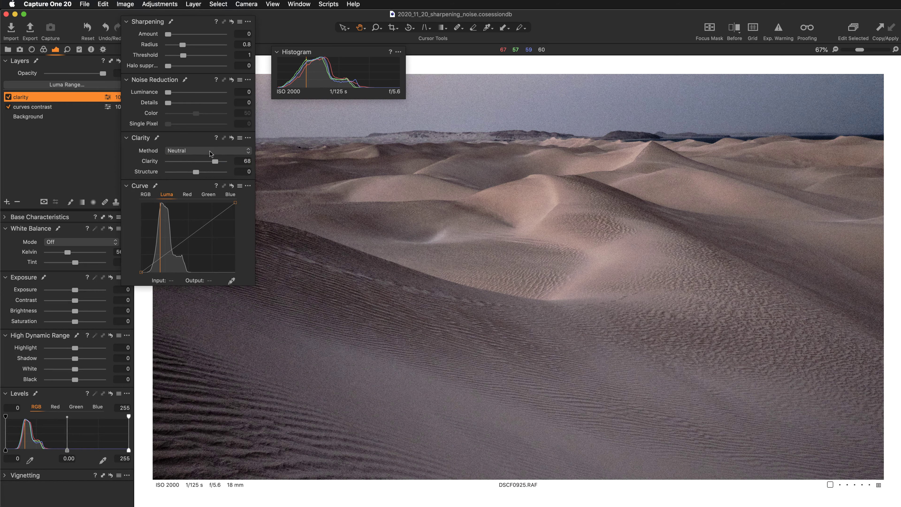
pyautogui.click(212, 152)
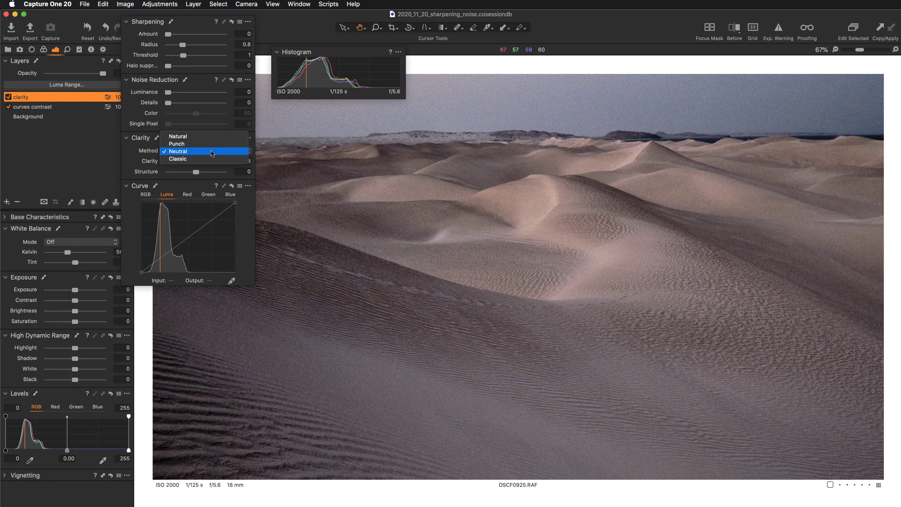
pyautogui.click(209, 138)
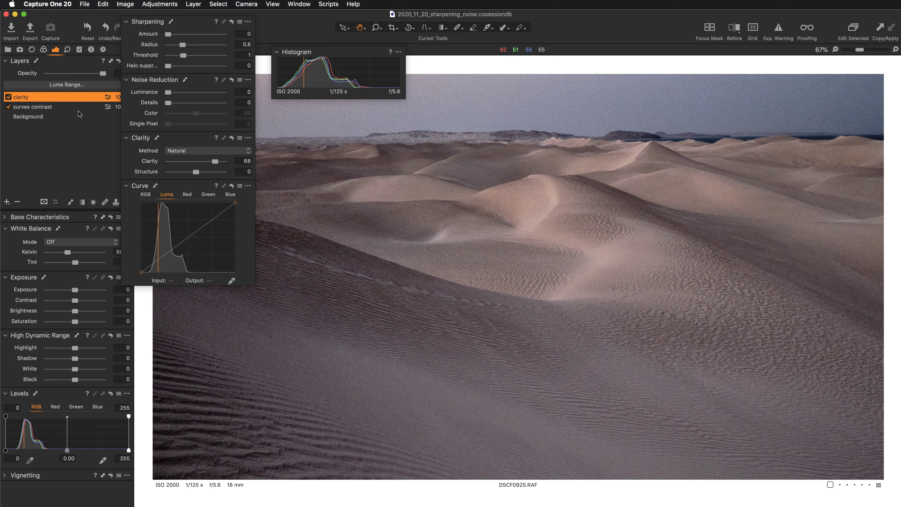
# Compare the dunes with Clarity reset and restored to 68, and inspect the sky and dune texture at 200% and 100%.
pyautogui.doubleClick(152, 163)
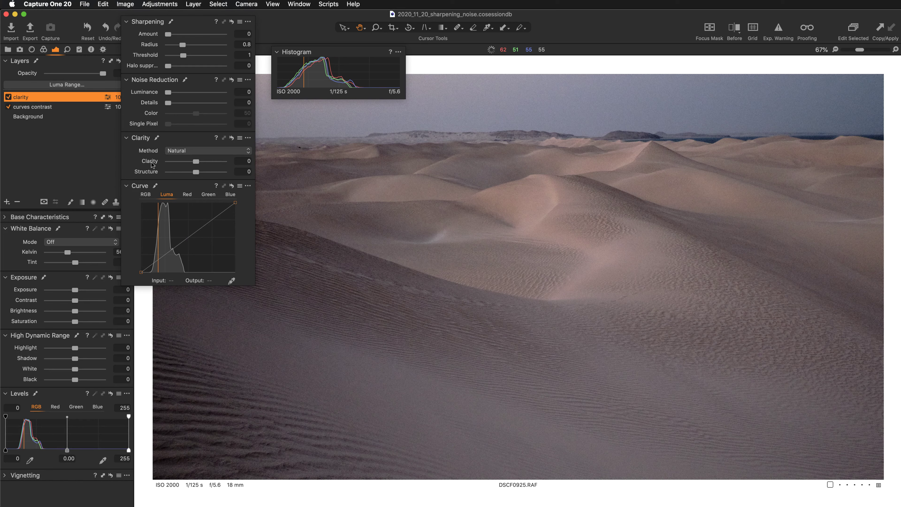
pyautogui.press('super+z')
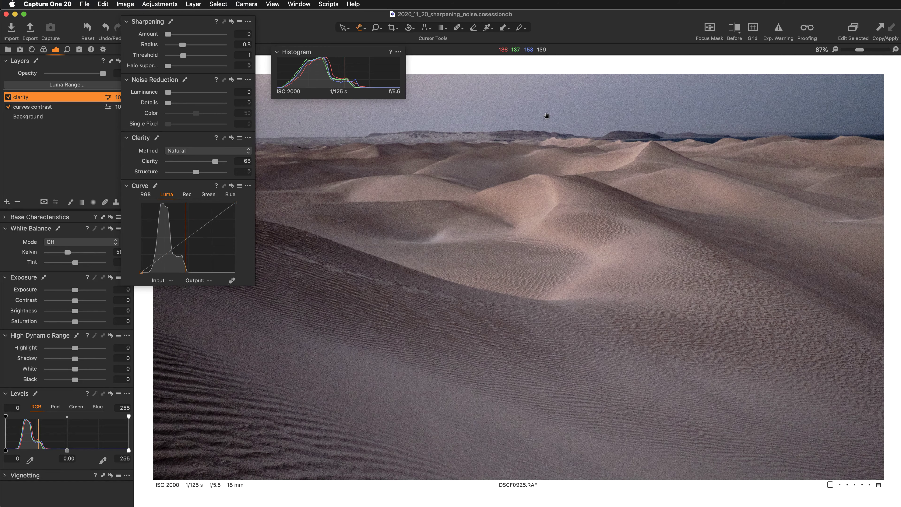
pyautogui.scroll(3, 539, 119)
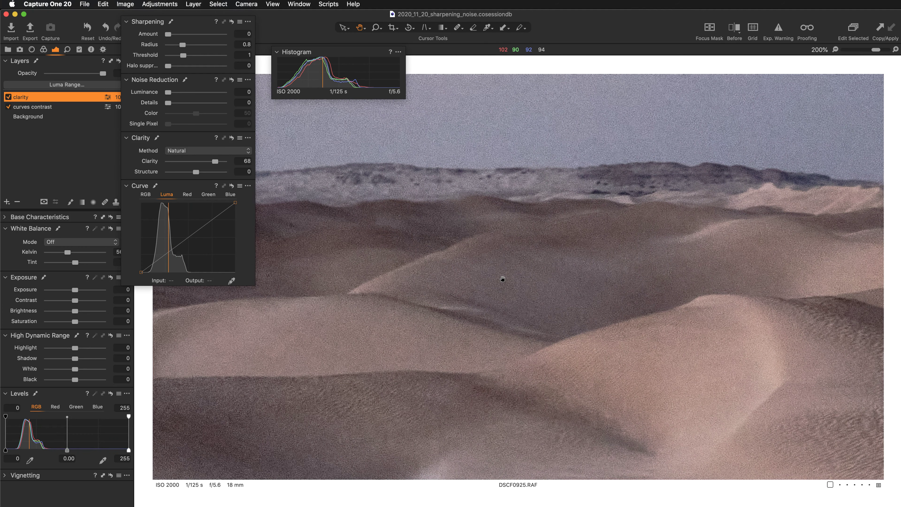
pyautogui.press('super+minus')
pyautogui.moveTo(495, 309); pyautogui.dragTo(509, 244)
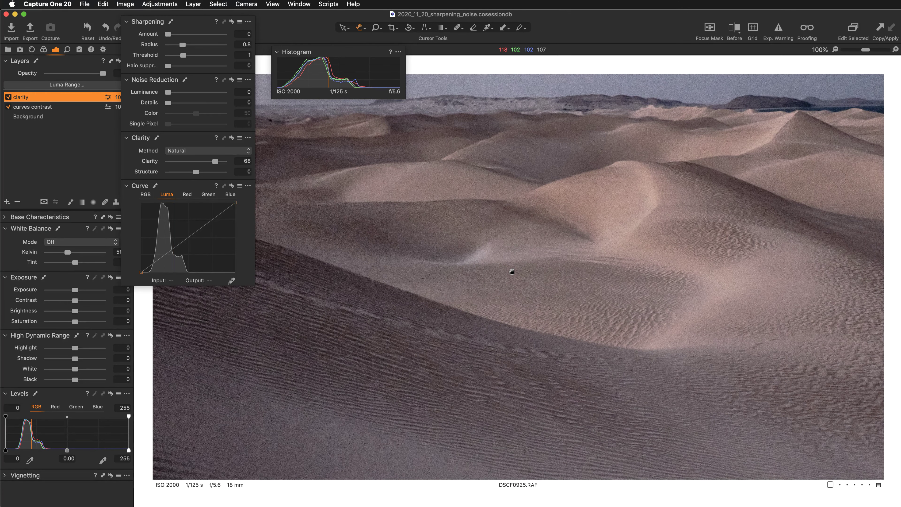
pyautogui.press('super+minus')
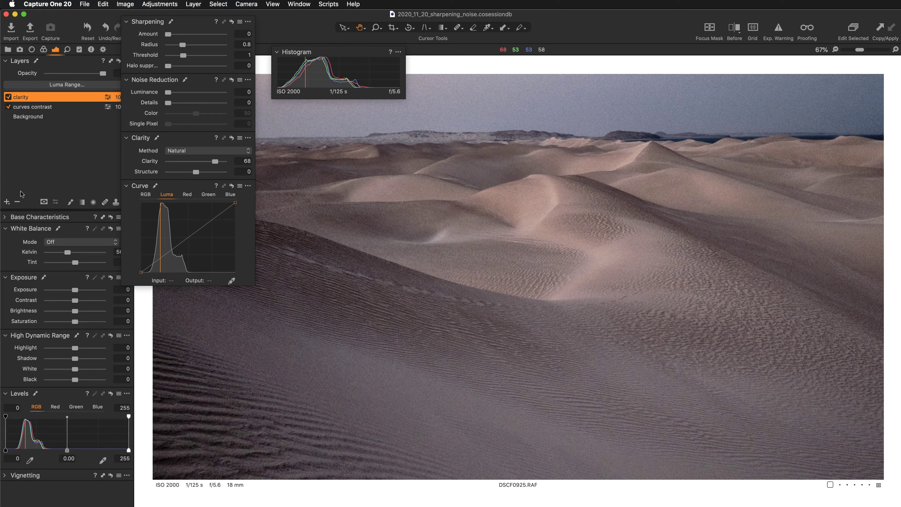
# Add a new filled adjustment layer named "structure".
pyautogui.click(7, 202)
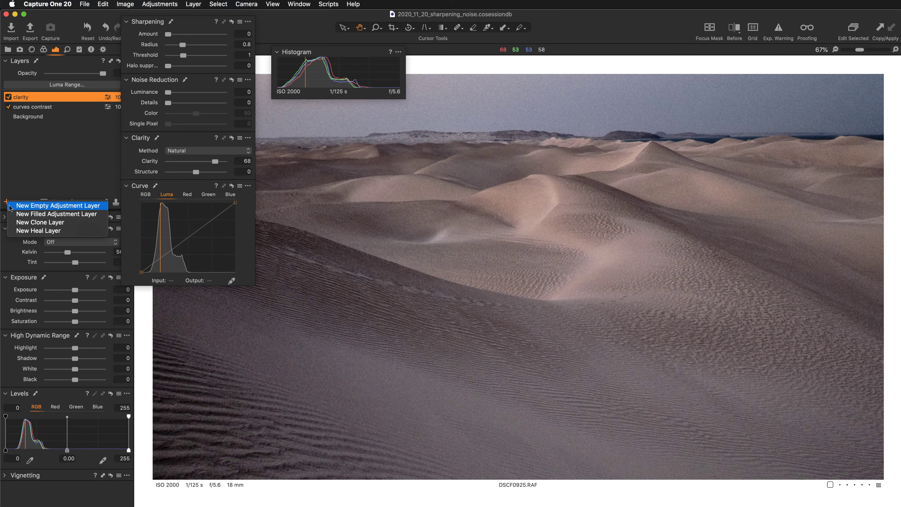
pyautogui.click(40, 212)
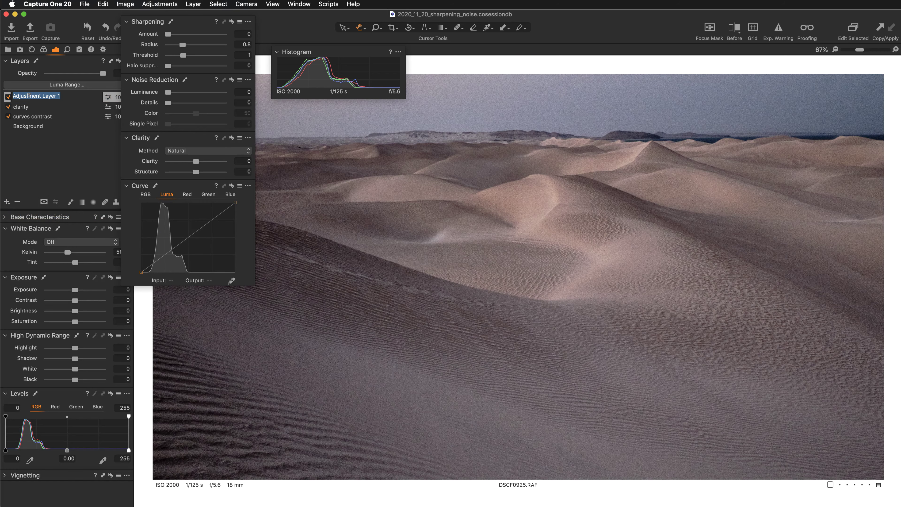
pyautogui.write('structure')
pyautogui.press('Return')
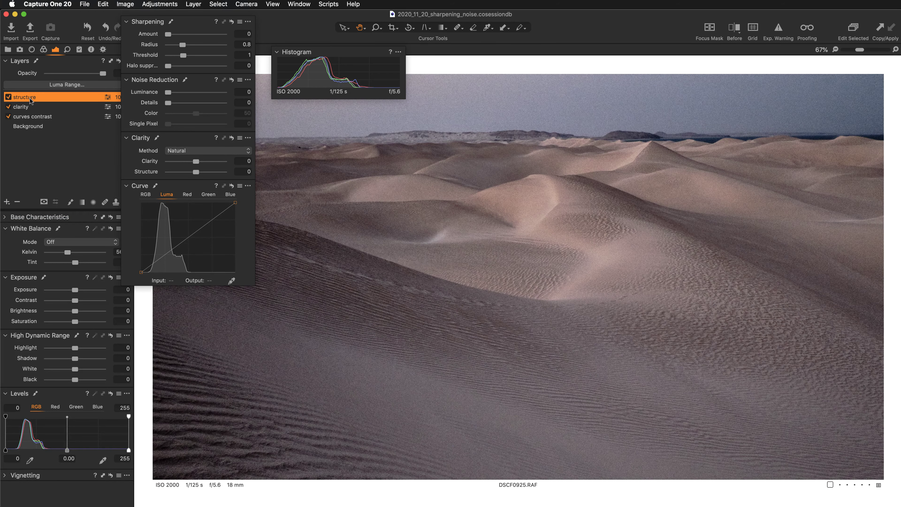
# Disable the clarity layer, set Structure to 100 on the structure layer, and inspect different parts of the dunes at 100%.
pyautogui.click(8, 107)
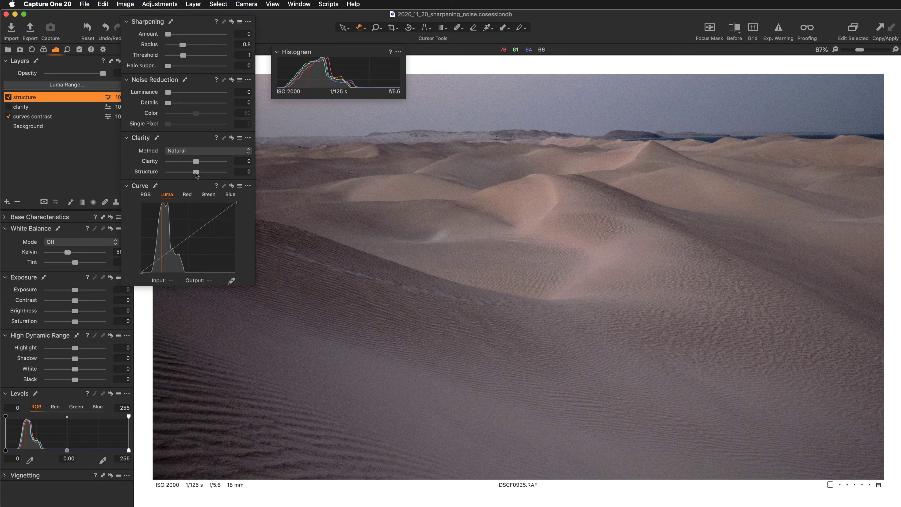
pyautogui.moveTo(196, 174); pyautogui.dragTo(227, 174)
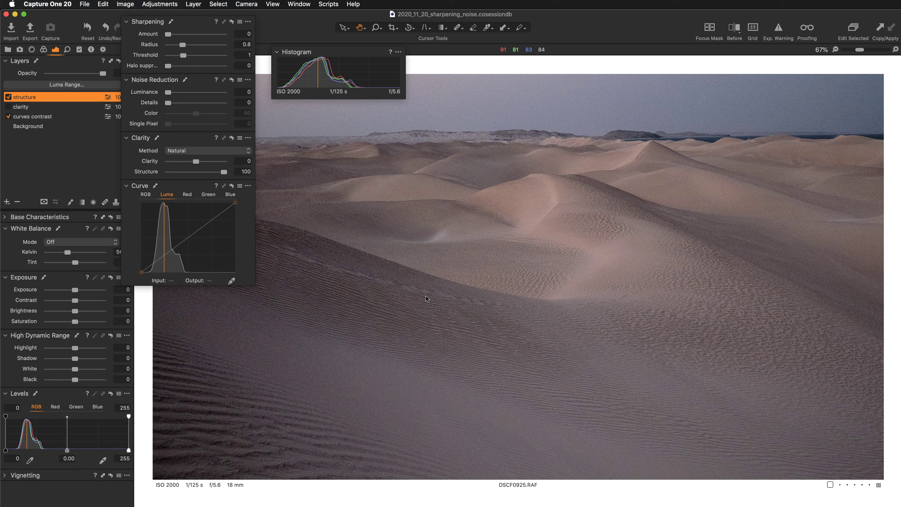
pyautogui.press('super+alt+0')
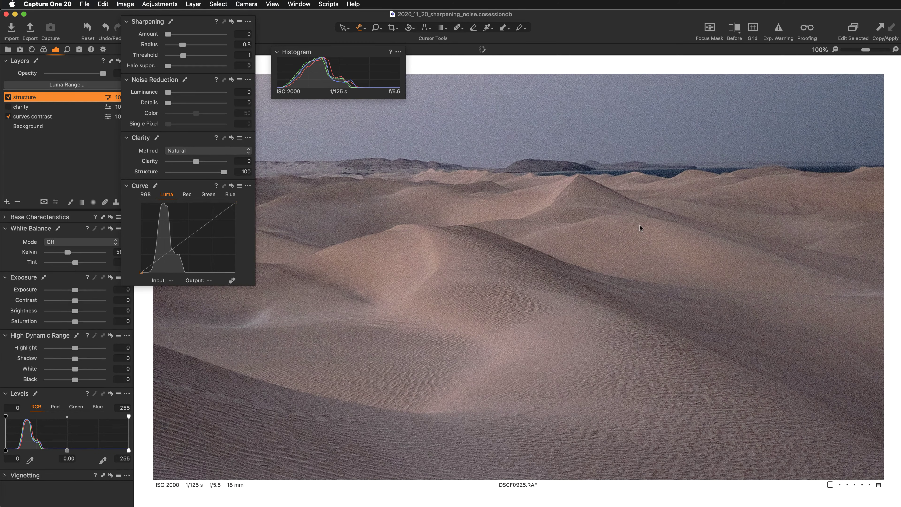
pyautogui.moveTo(723, 285); pyautogui.dragTo(488, 309)
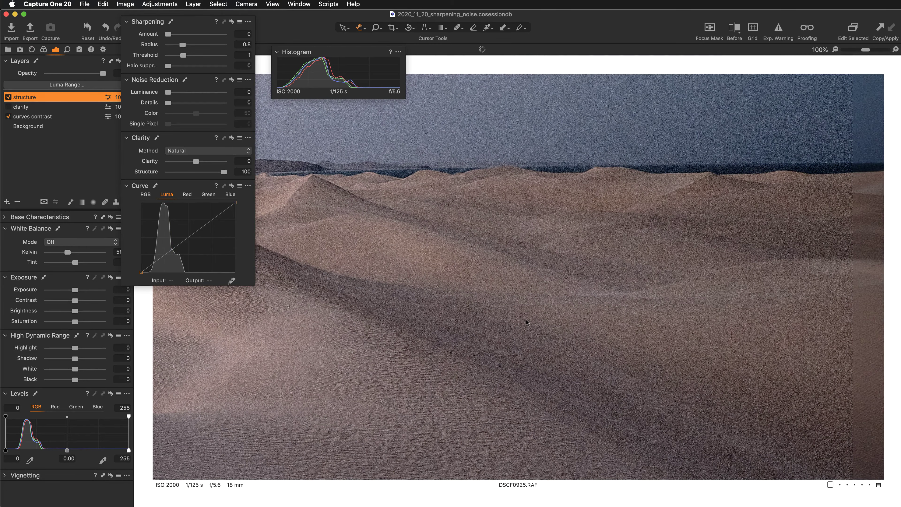
pyautogui.moveTo(396, 342); pyautogui.dragTo(573, 370)
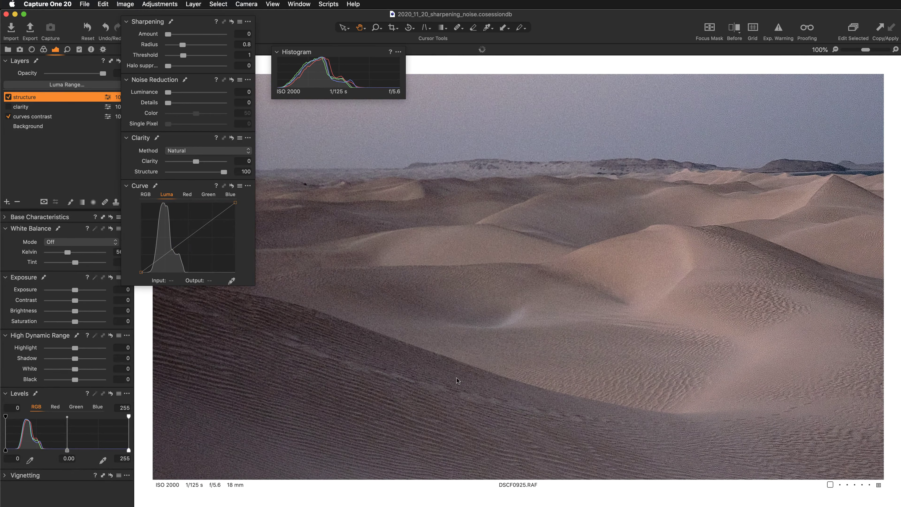
pyautogui.moveTo(804, 358); pyautogui.dragTo(566, 350)
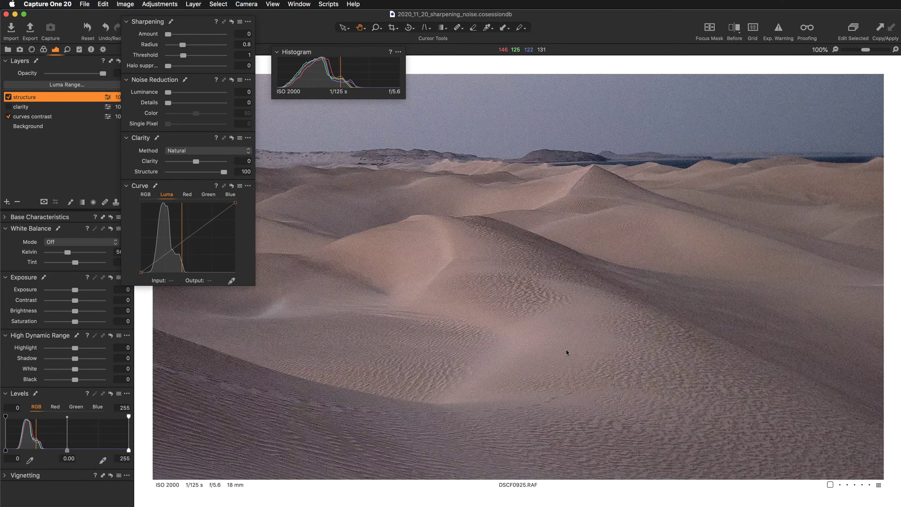
# Compare the dunes with Structure reset and restored to 100, reset Structure to 0, and fit the whole photo in view.
pyautogui.doubleClick(148, 172)
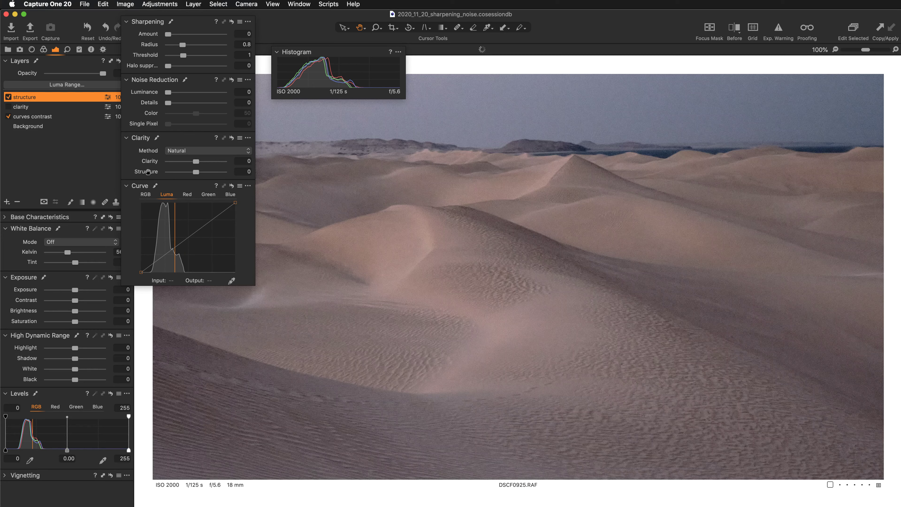
pyautogui.doubleClick(148, 172)
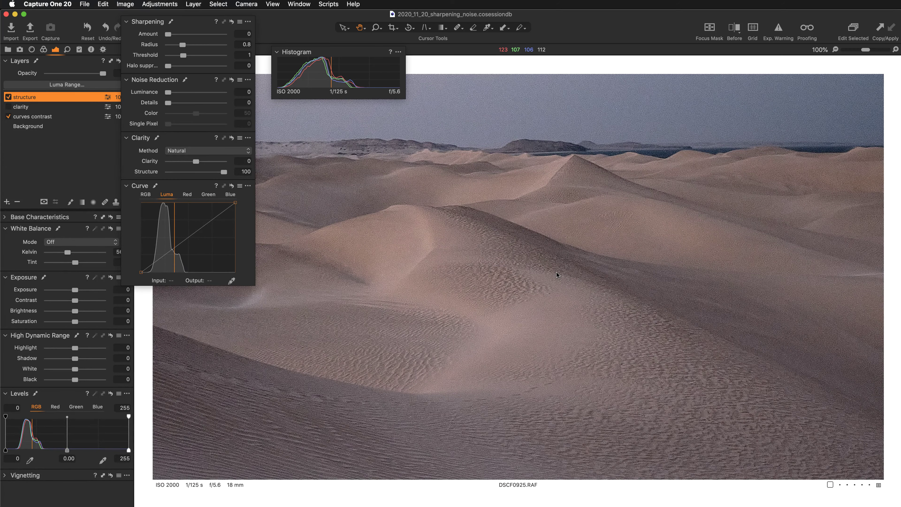
pyautogui.moveTo(557, 272); pyautogui.dragTo(516, 283)
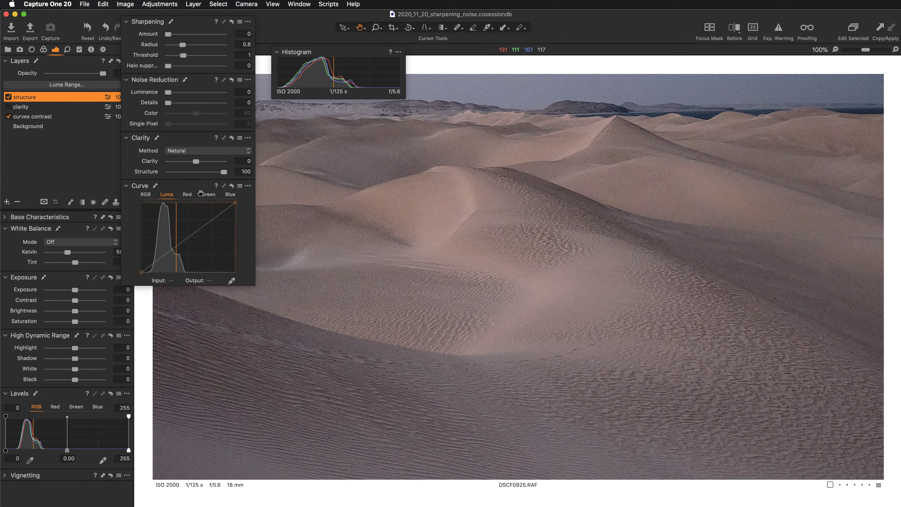
pyautogui.doubleClick(224, 172)
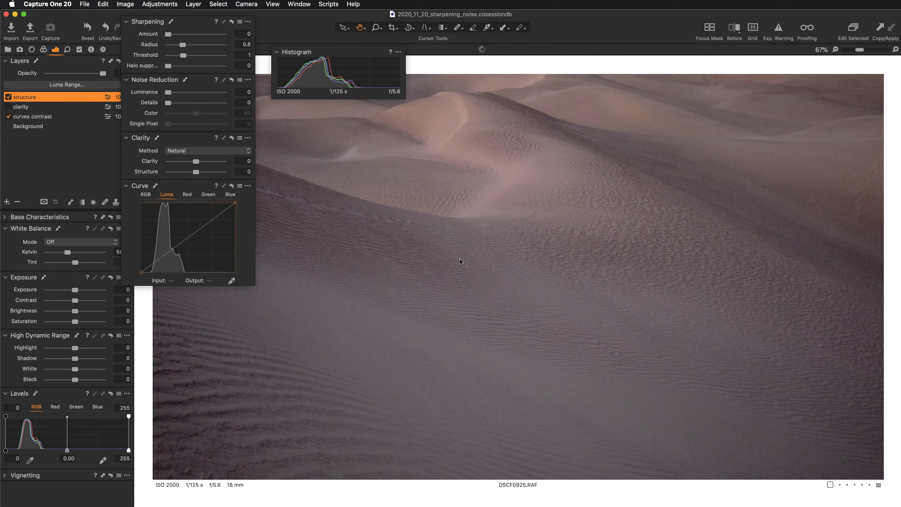
pyautogui.scroll(-2, 459, 259)
pyautogui.scroll(-1, 459, 259)
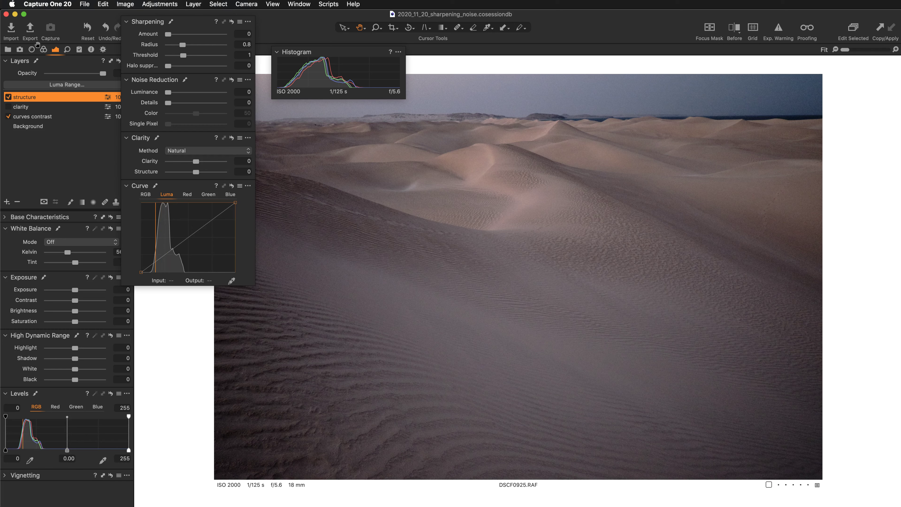
# Move the floating tools clear of the Lens Correction settings and browse the Fujifilm lens profiles, keeping Manufacturer Profile.
pyautogui.click(32, 49)
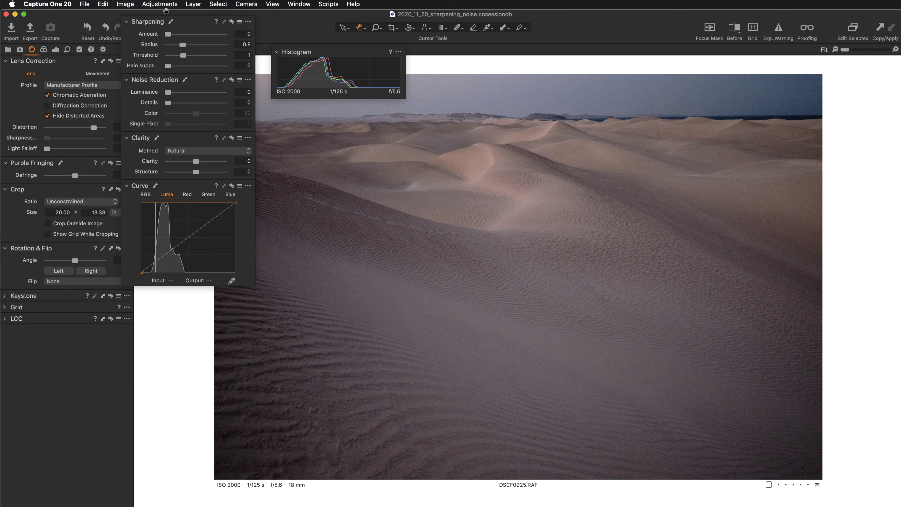
pyautogui.moveTo(182, 18); pyautogui.dragTo(197, 20)
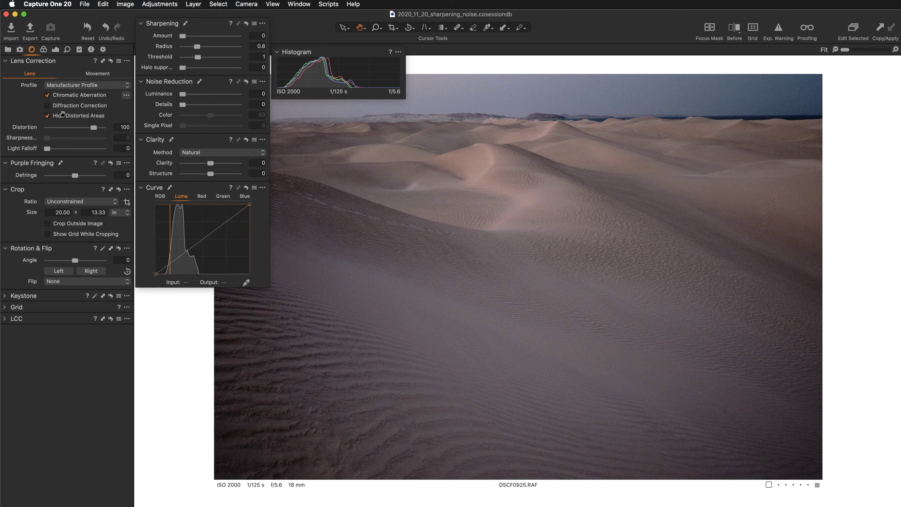
pyautogui.click(85, 84)
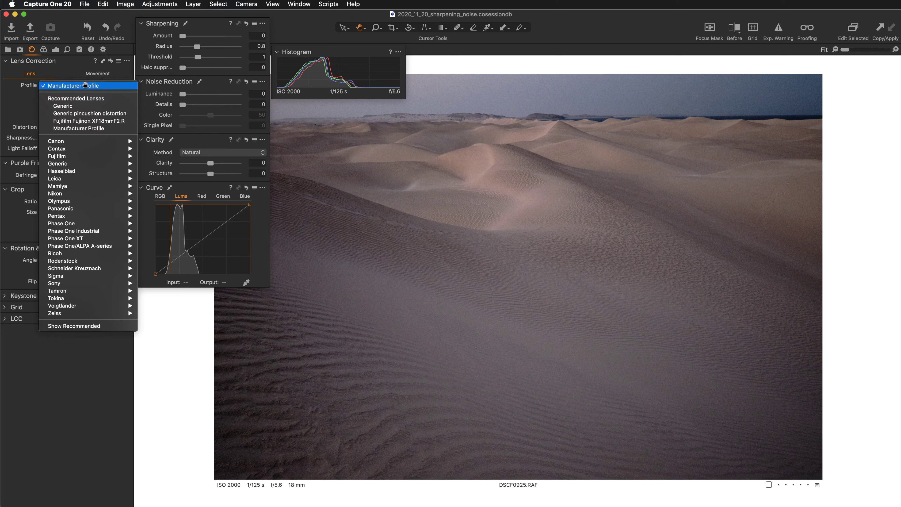
pyautogui.moveTo(94, 156)
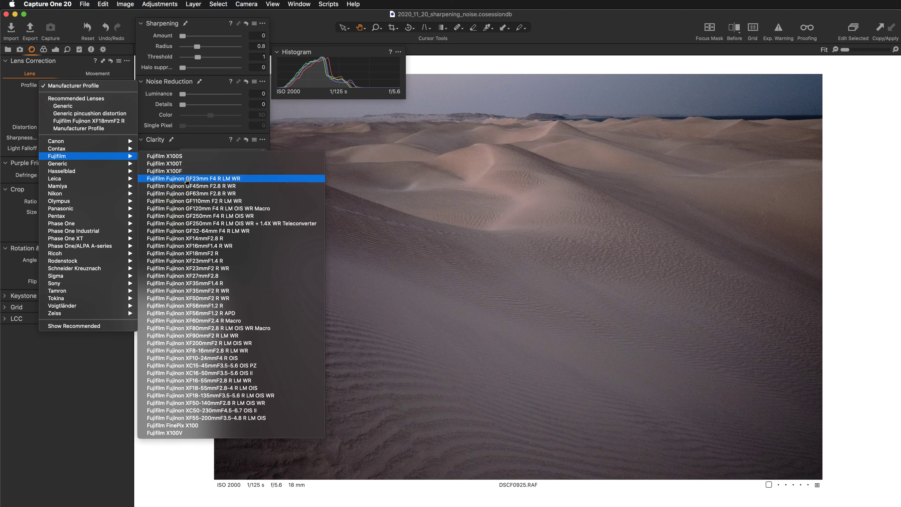
pyautogui.click(9, 102)
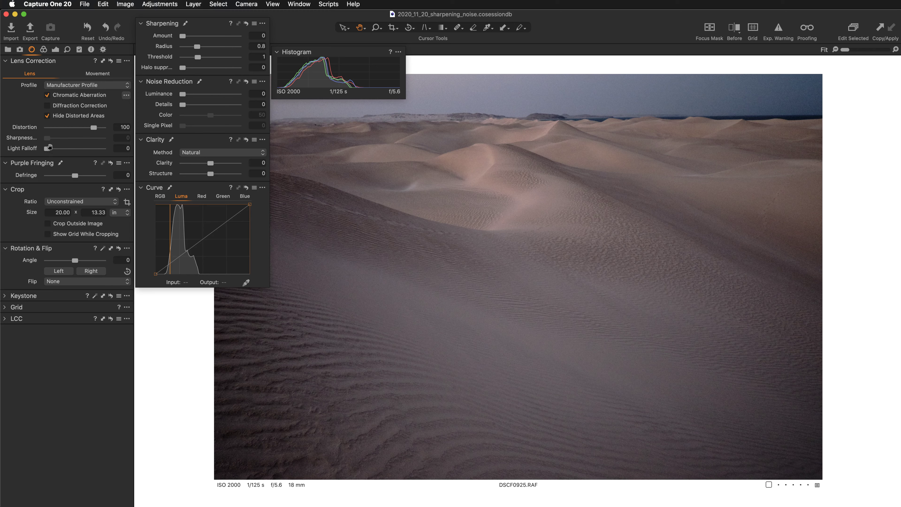
# Raise the lens correction's Light Falloff to 102 and expand the Vignetting tool for comparison.
pyautogui.moveTo(48, 148); pyautogui.dragTo(62, 148)
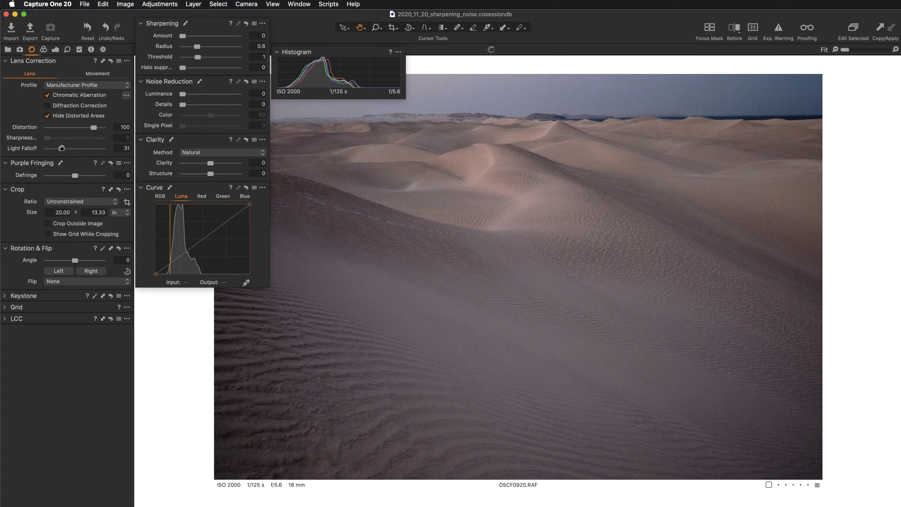
pyautogui.moveTo(61, 148); pyautogui.dragTo(64, 148)
pyautogui.click(54, 50)
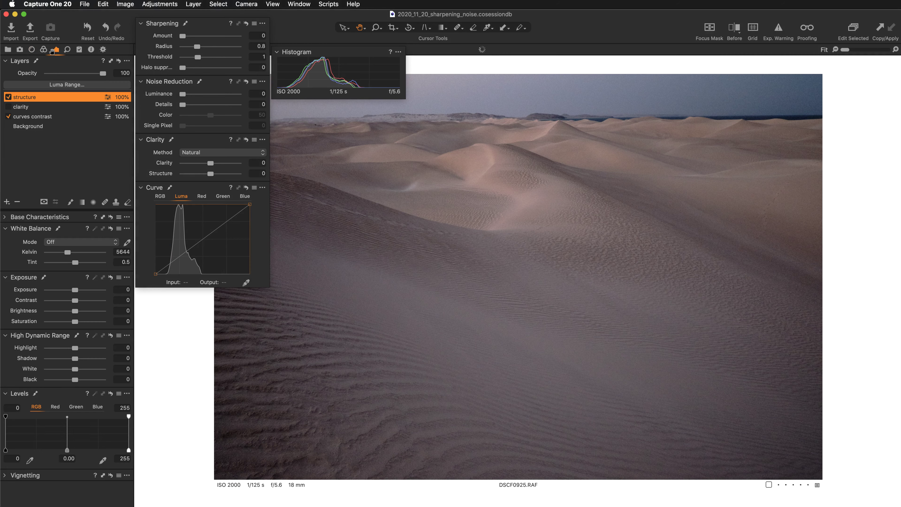
pyautogui.click(63, 473)
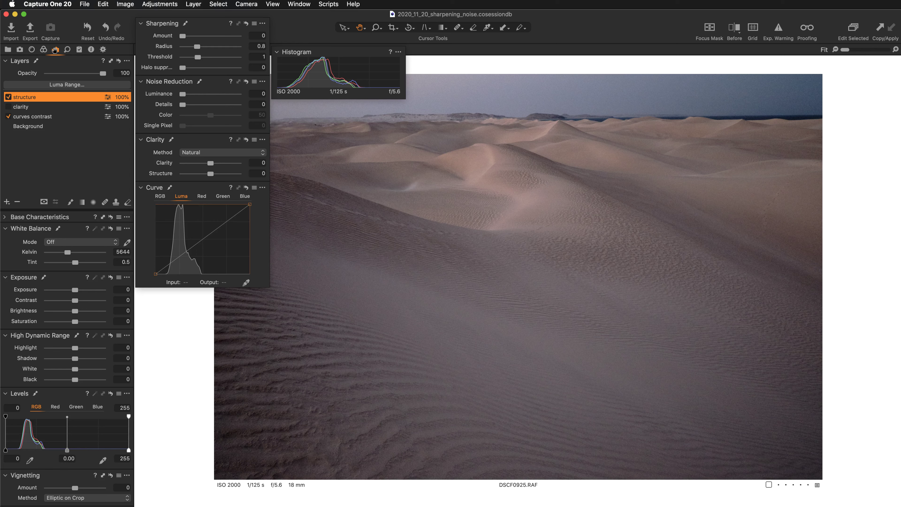
pyautogui.click(32, 49)
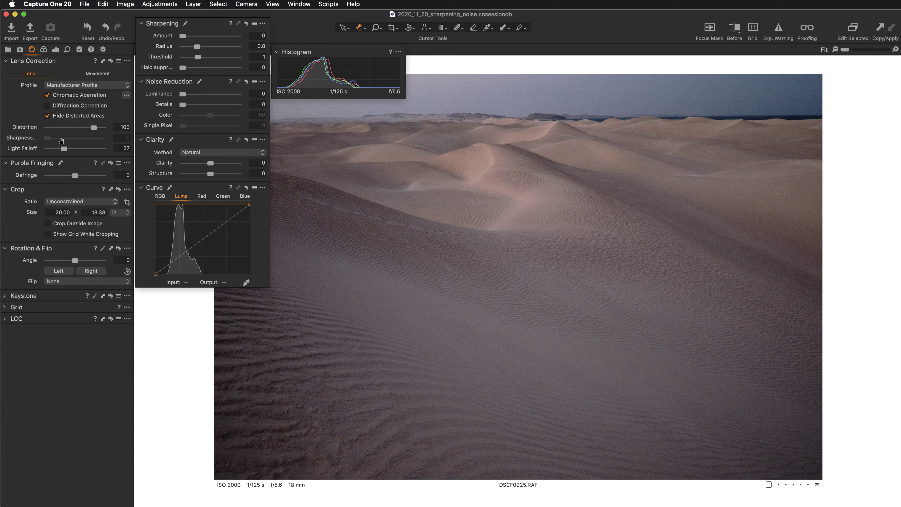
pyautogui.moveTo(64, 148); pyautogui.dragTo(88, 144)
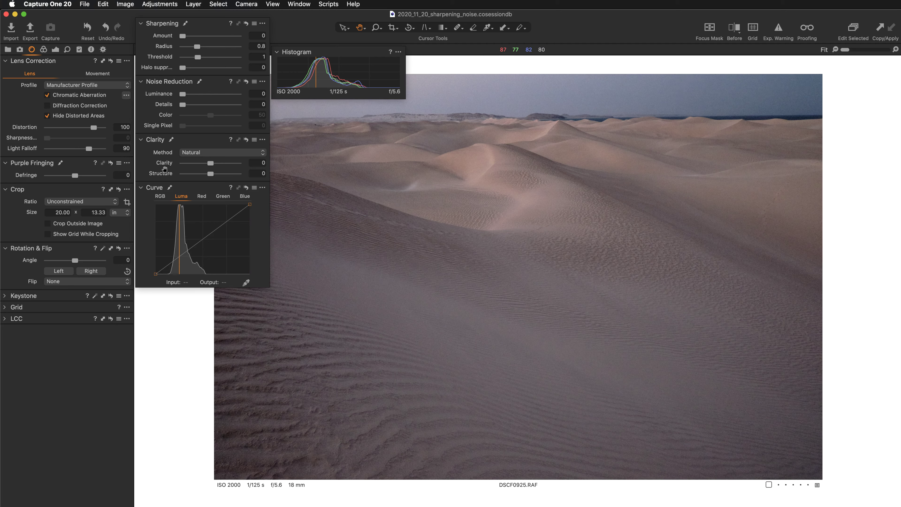
pyautogui.moveTo(89, 147); pyautogui.dragTo(94, 146)
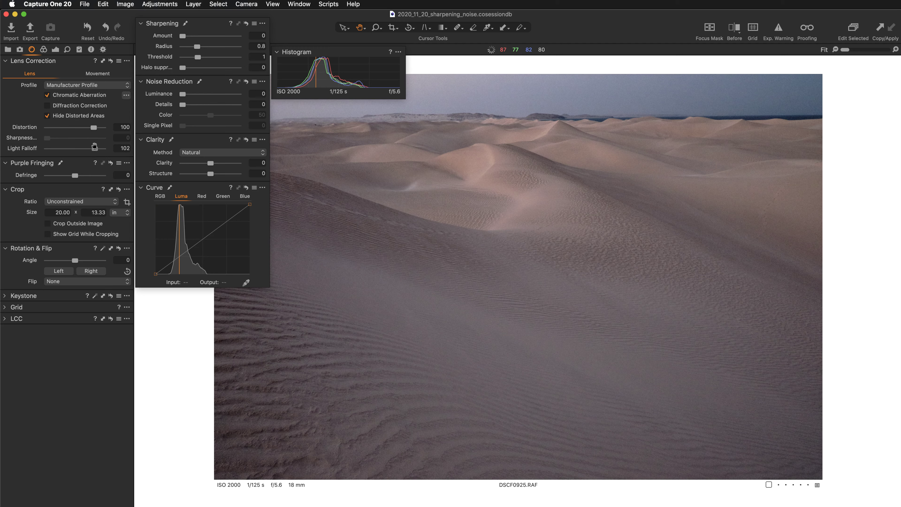
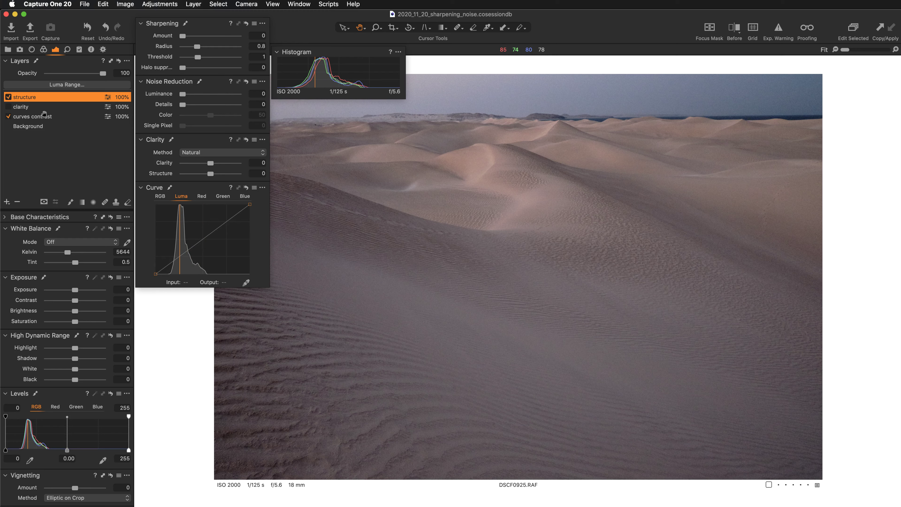
# Compare the dunes with the clarity layer enabled and disabled, leave it enabled, and view the central dune at 100%.
pyautogui.click(9, 107)
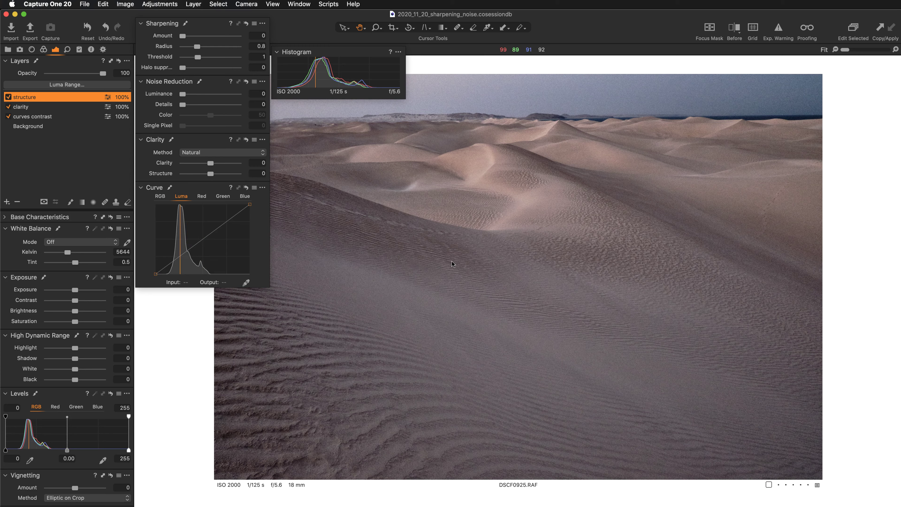
pyautogui.click(7, 107)
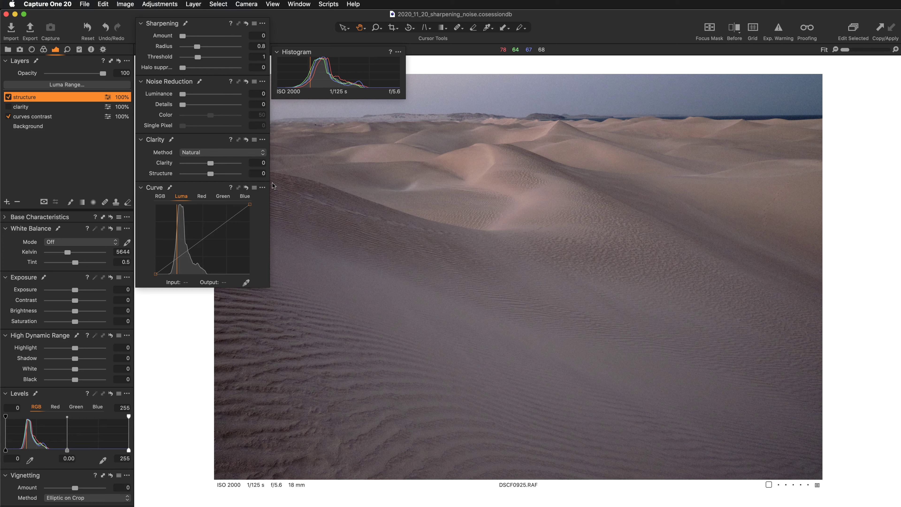
pyautogui.click(11, 106)
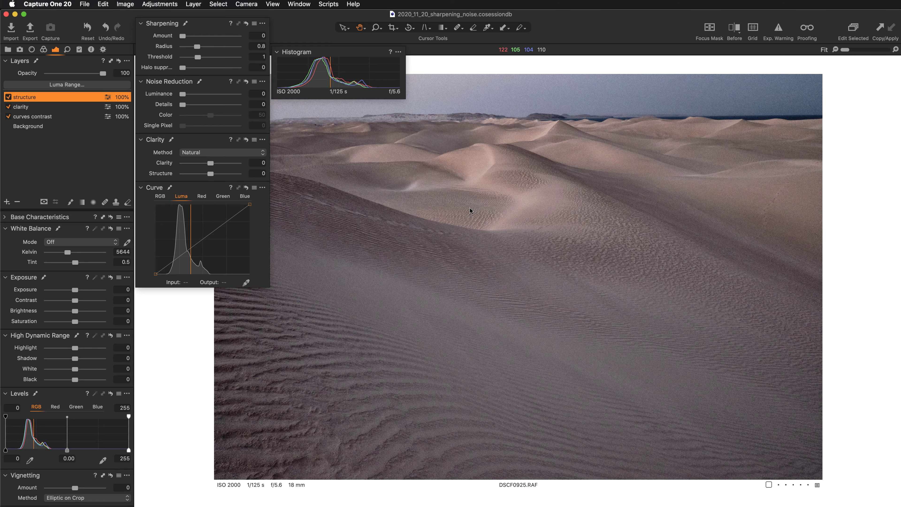
pyautogui.click(483, 213)
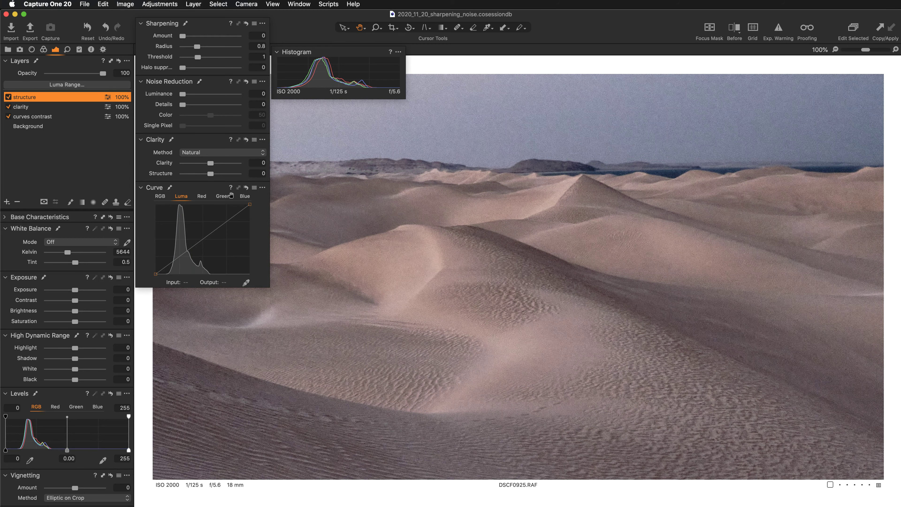
# Compare the dunes with the clarity layer disabled and enabled, keep it enabled, and view the central dune at 67%.
pyautogui.click(37, 107)
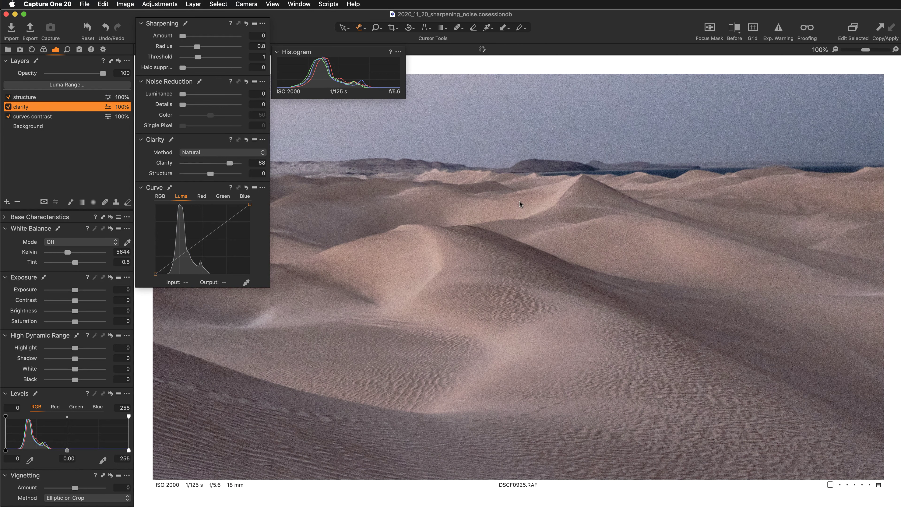
pyautogui.click(7, 106)
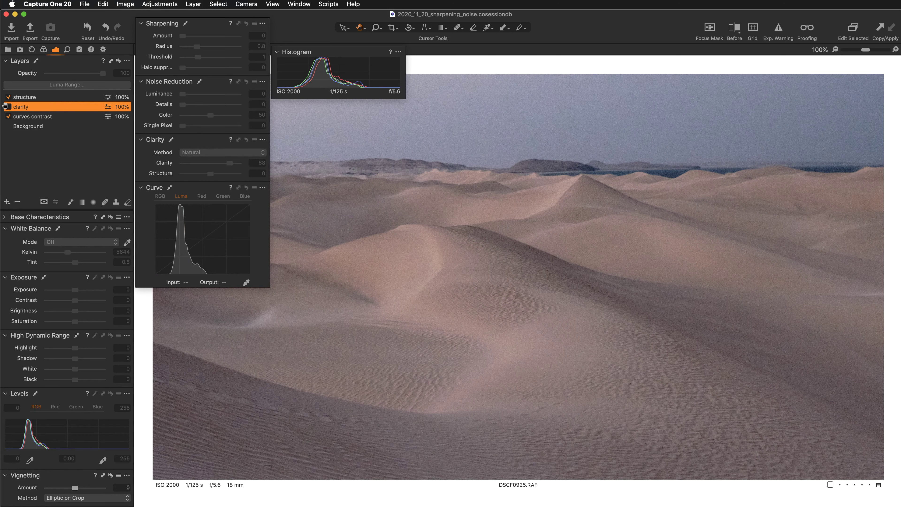
pyautogui.click(6, 106)
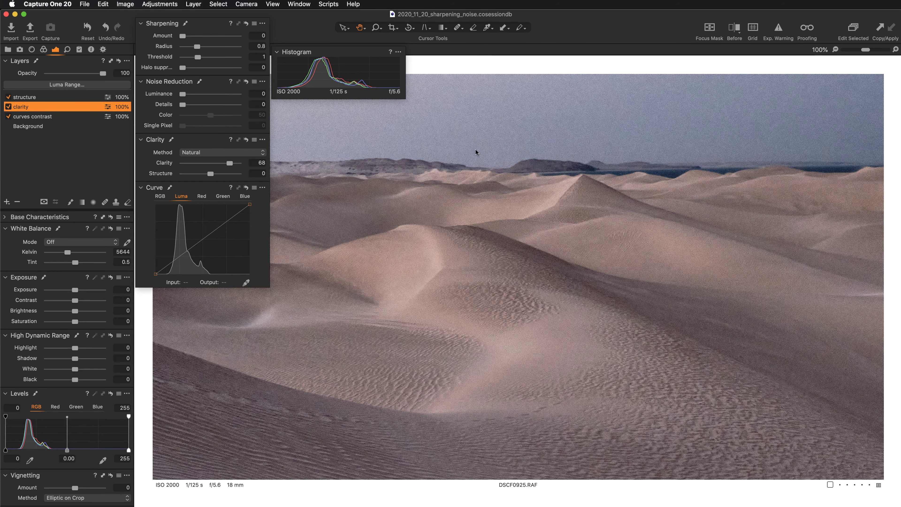
pyautogui.moveTo(498, 259); pyautogui.dragTo(617, 288)
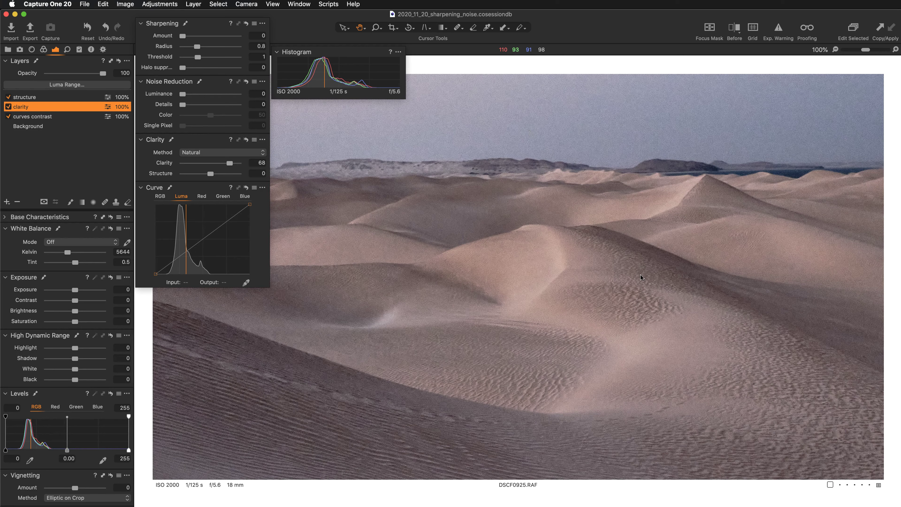
pyautogui.doubleClick(601, 265)
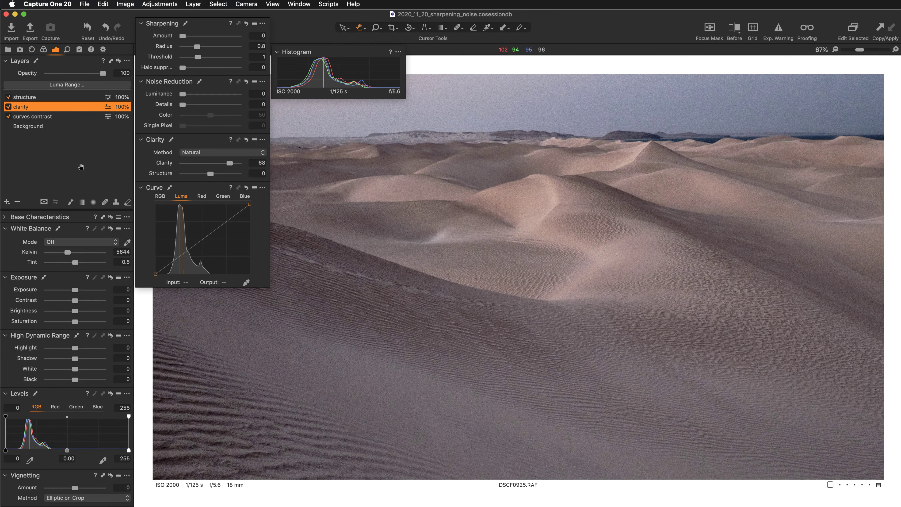
# Disable the clarity layer and delete the structure layer.
pyautogui.click(7, 106)
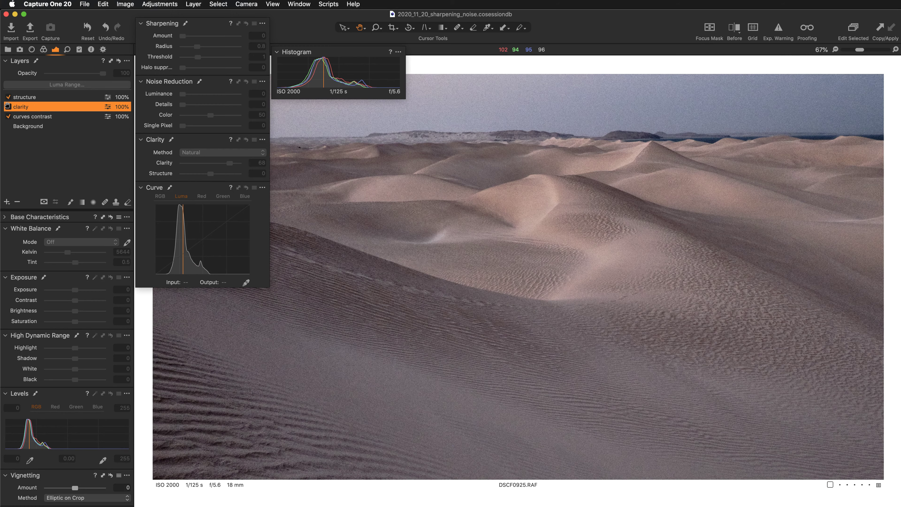
pyautogui.click(23, 96)
pyautogui.click(17, 202)
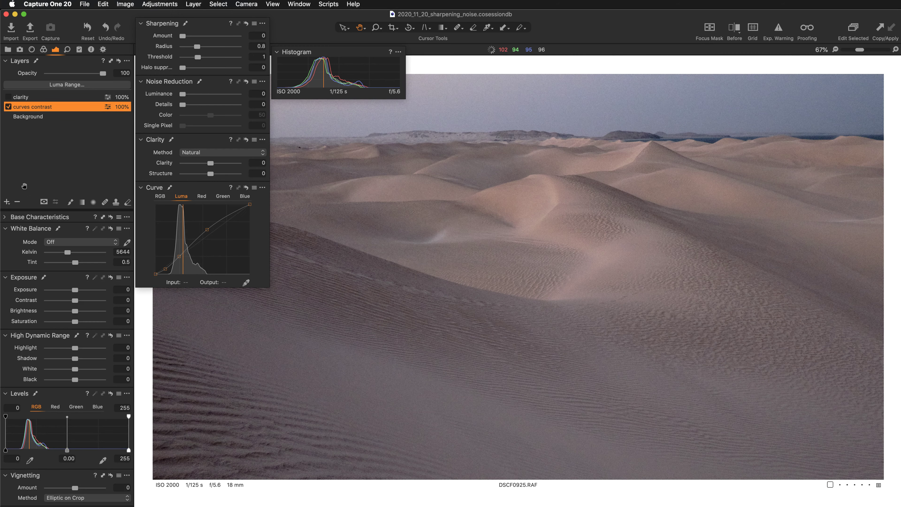
# Select the Background layer and examine the dune ripples and horizon at 100% with its default sharpening and noise reduction.
pyautogui.click(37, 120)
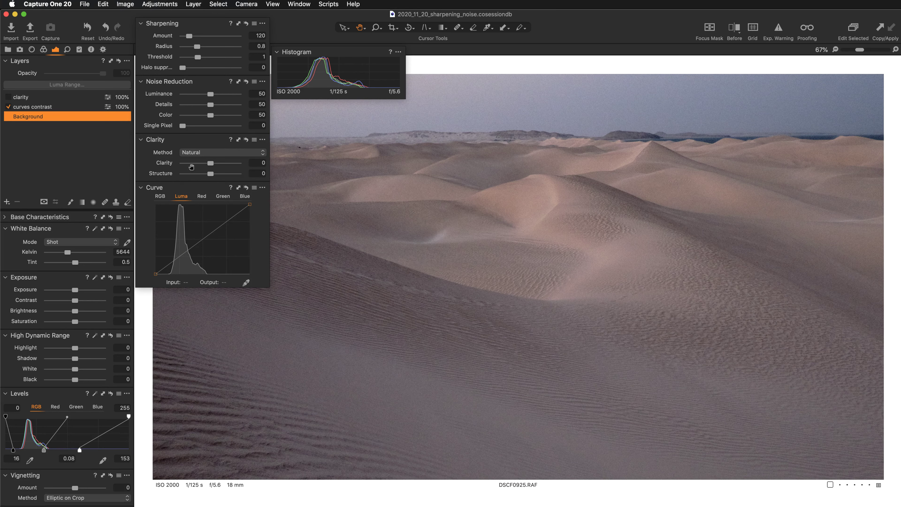
pyautogui.press('super+0')
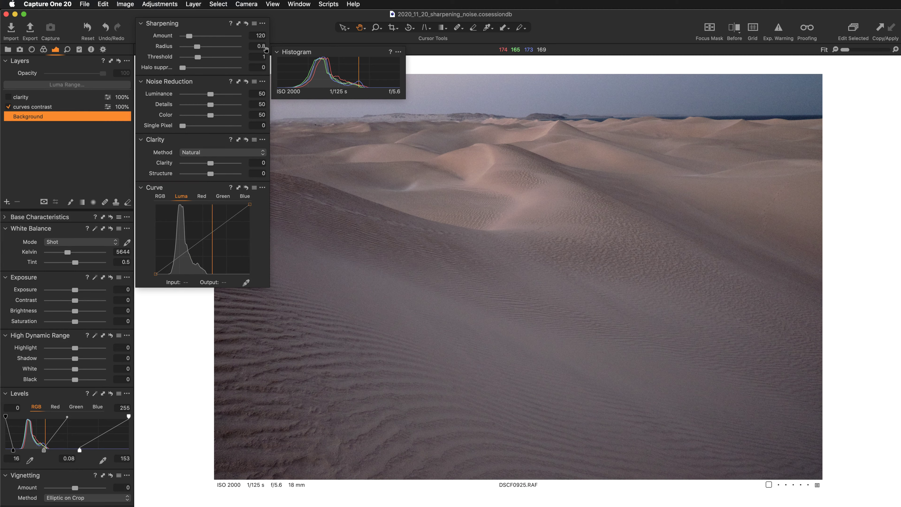
pyautogui.click(449, 158)
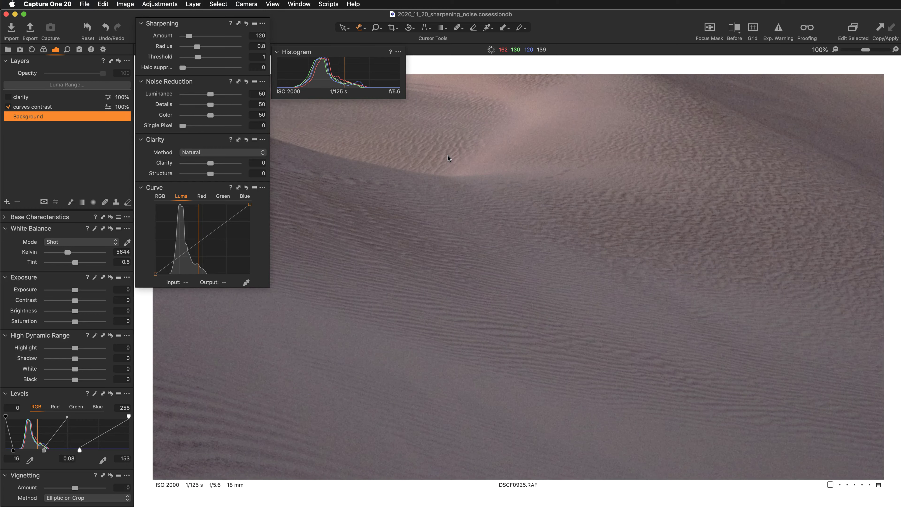
pyautogui.scroll(-5, 590, 365)
pyautogui.scroll(5, 590, 364)
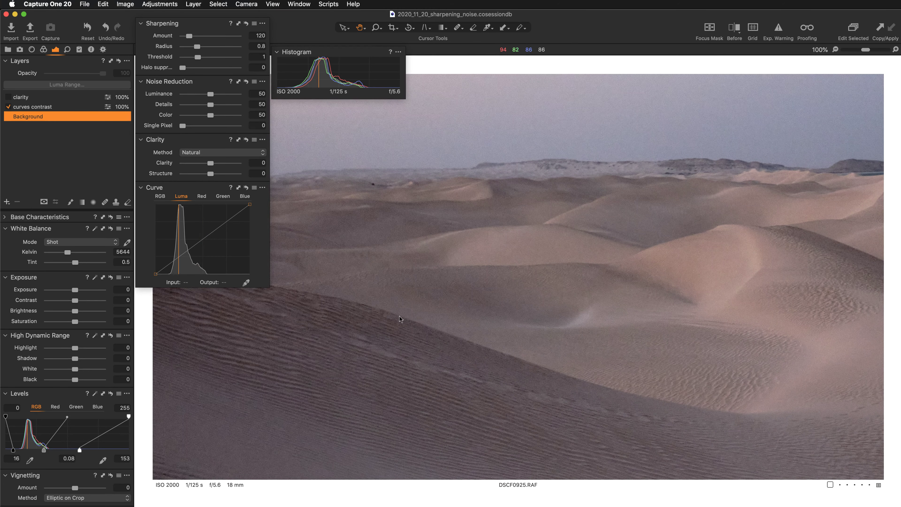
pyautogui.hscroll(3, 461, 341)
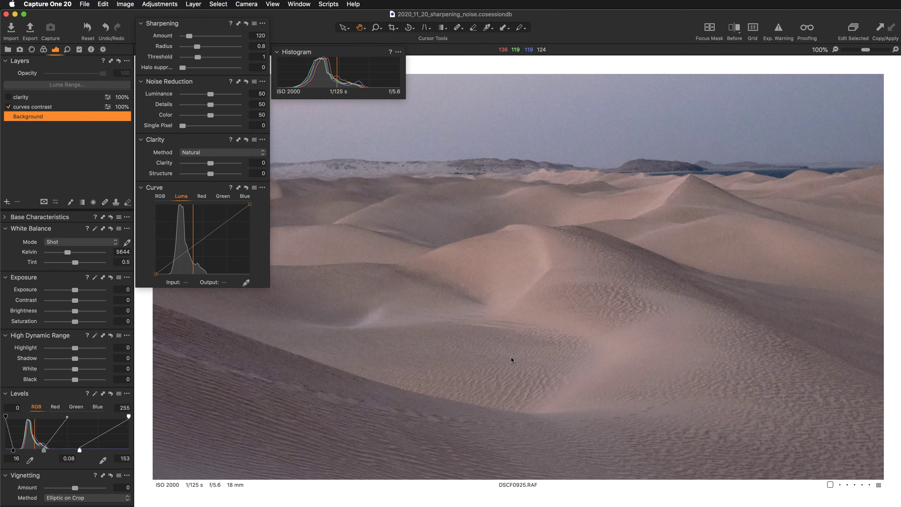
pyautogui.scroll(-2, 534, 346)
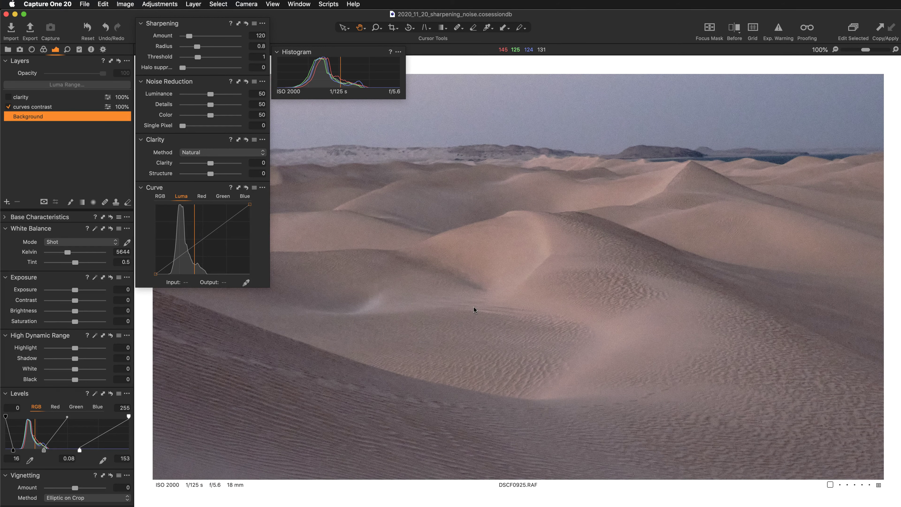
pyautogui.hscroll(2, 465, 311)
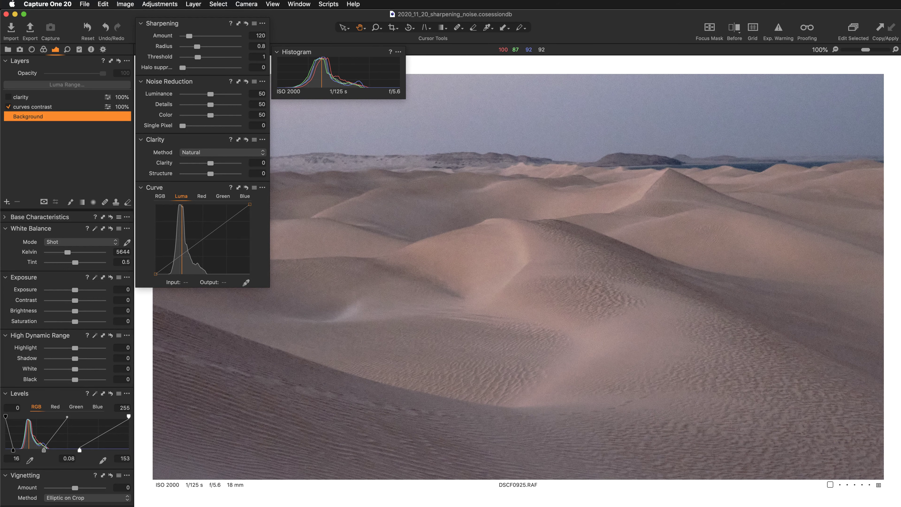
# Set the Background's sharpening Amount to 0, Radius to 0.2 and Threshold to 0, then enable the clarity layer and inspect the dunes.
pyautogui.moveTo(188, 36); pyautogui.dragTo(176, 57)
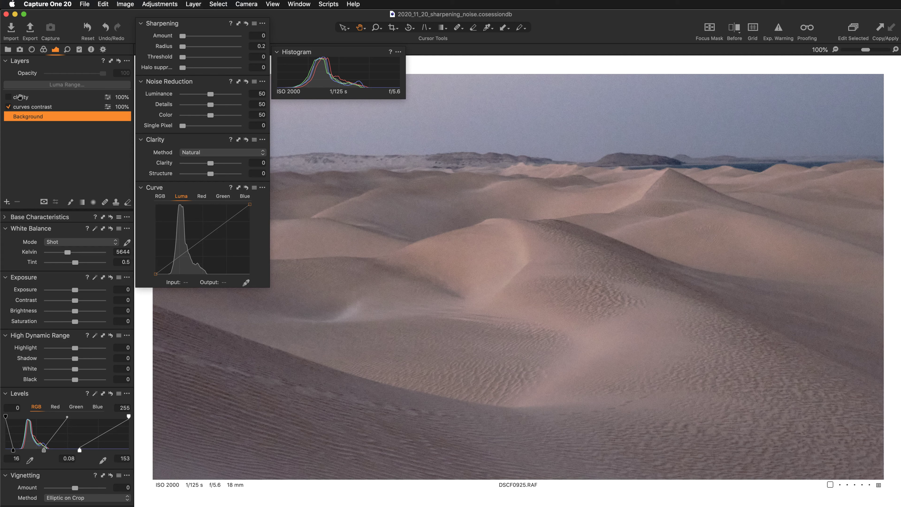
pyautogui.click(8, 97)
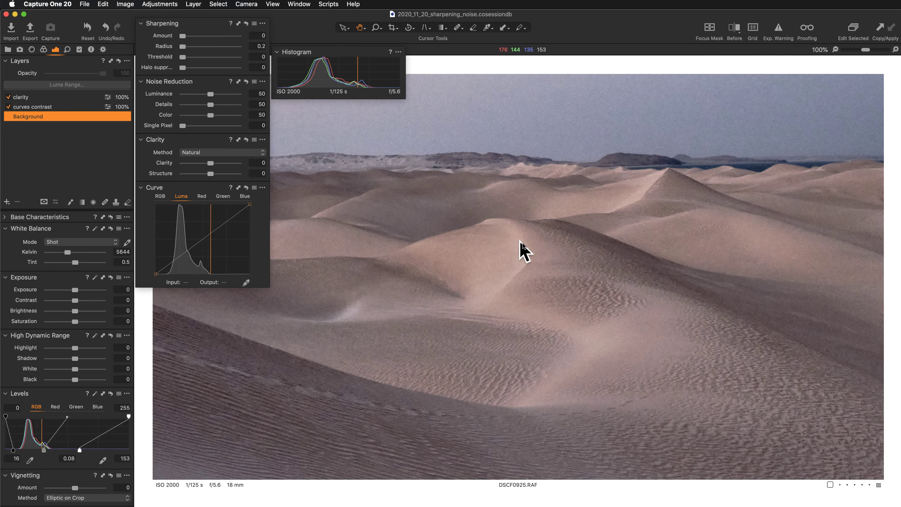
pyautogui.press('z')
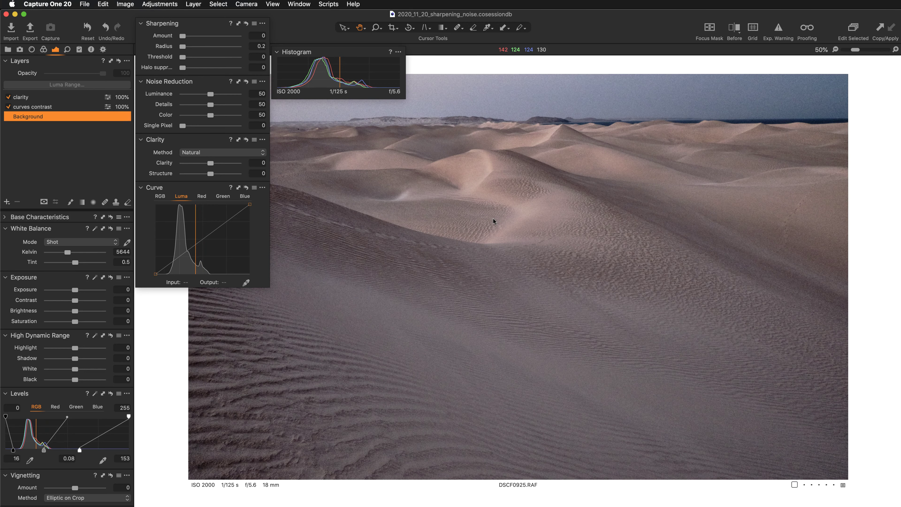
pyautogui.press('super+equal')
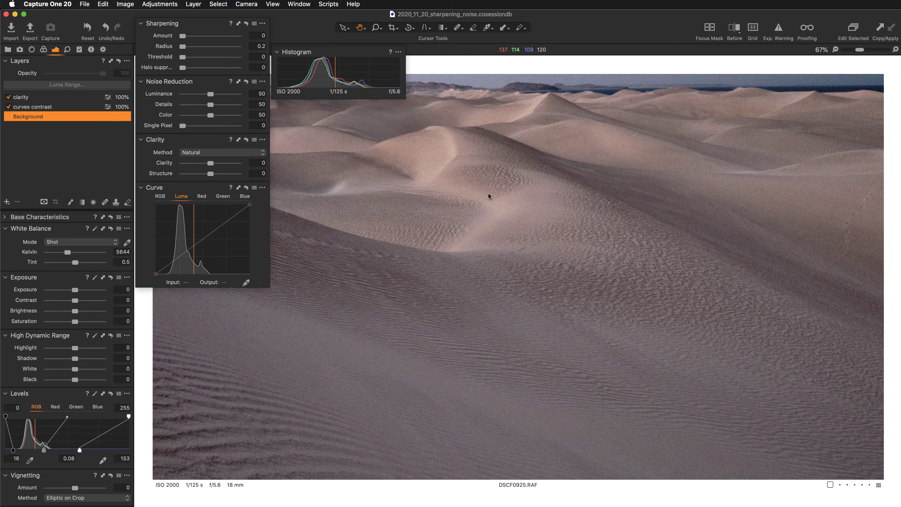
pyautogui.press('super+equal')
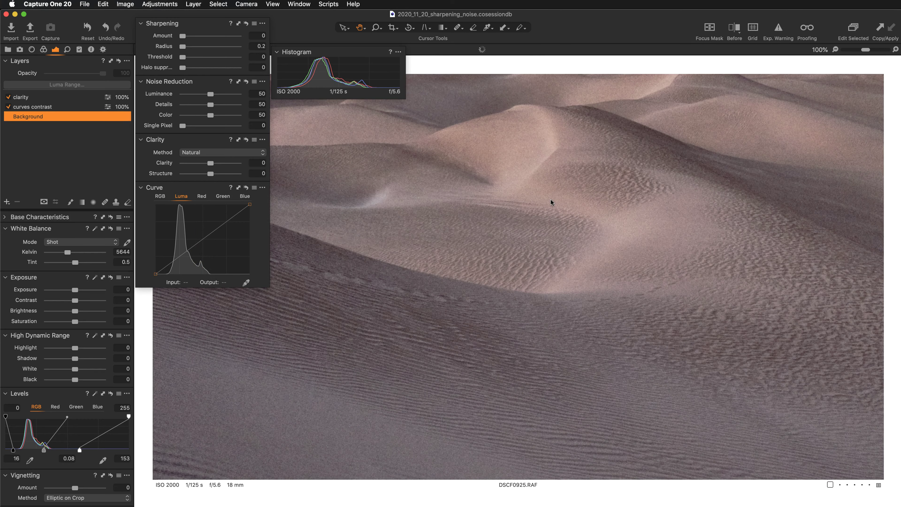
pyautogui.press('super+0')
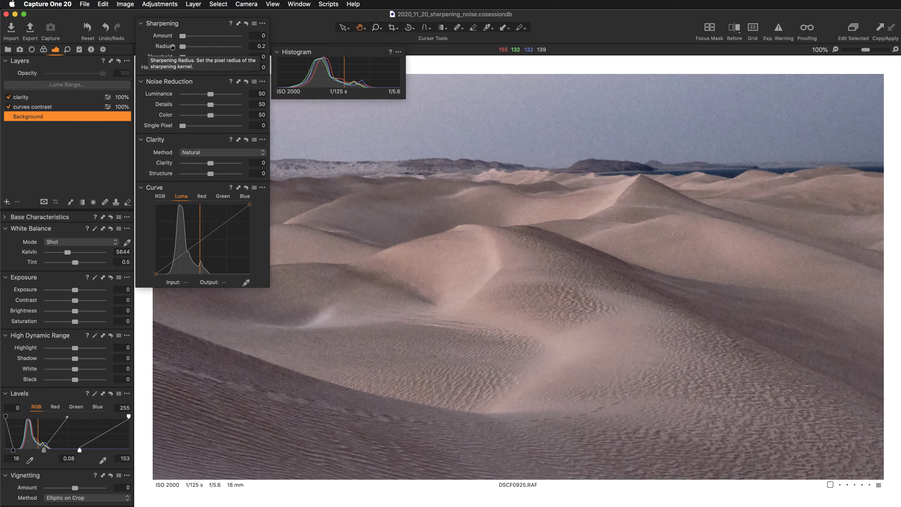
# Set the Background layer's sharpening Amount to 802 and Radius to 0.9.
pyautogui.moveTo(182, 34); pyautogui.dragTo(228, 35)
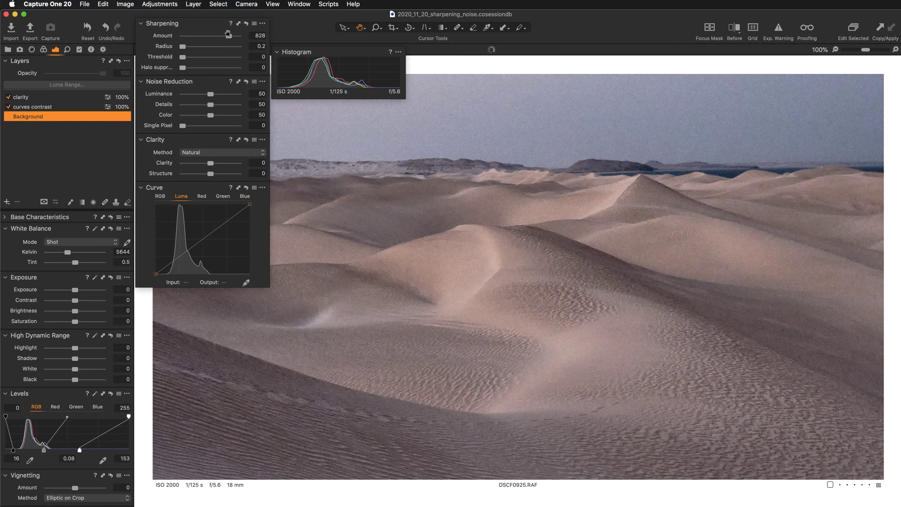
pyautogui.moveTo(229, 34); pyautogui.dragTo(228, 35)
pyautogui.click(257, 45)
pyautogui.doubleClick(262, 46)
pyautogui.moveTo(234, 35); pyautogui.dragTo(229, 36)
pyautogui.press('Up')
pyautogui.press('Up')
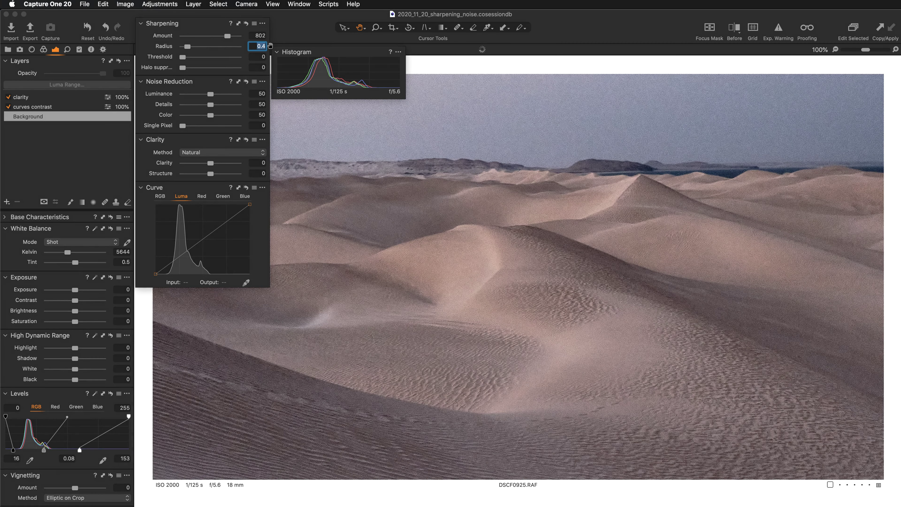
pyautogui.press('Up')
pyautogui.press('Up')
pyautogui.press('Up')
pyautogui.press('Up')
pyautogui.press('Up')
pyautogui.click(366, 335)
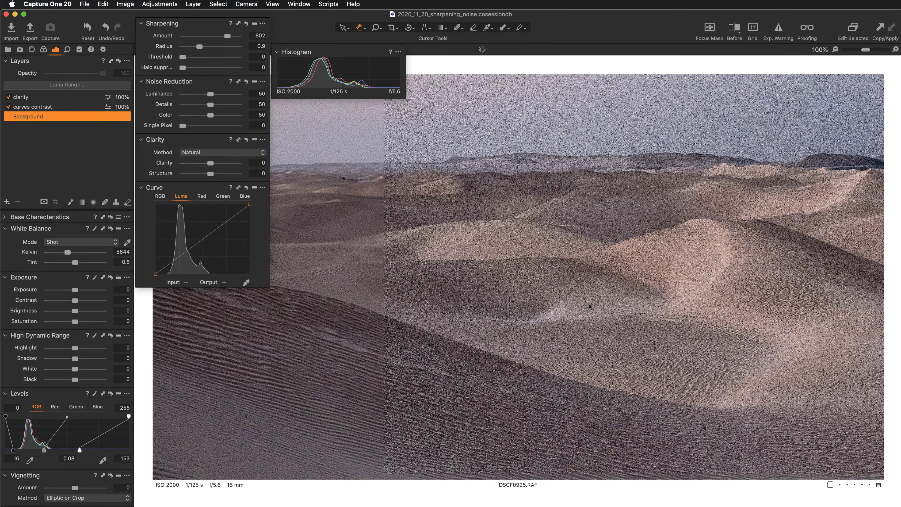
# Inspect the sharpened dunes and foreground sand at 100%, then reduce the sharpening Amount to 227.
pyautogui.moveTo(638, 301); pyautogui.dragTo(566, 335)
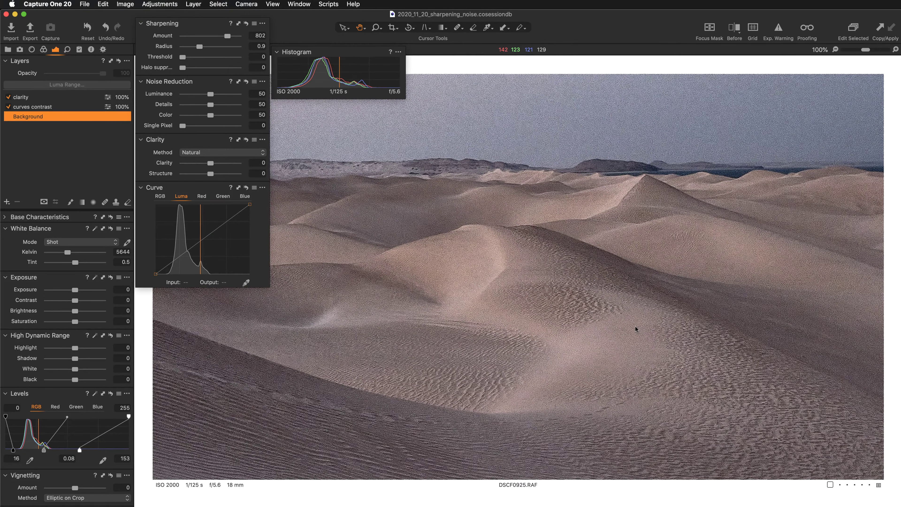
pyautogui.moveTo(627, 342); pyautogui.dragTo(626, 358)
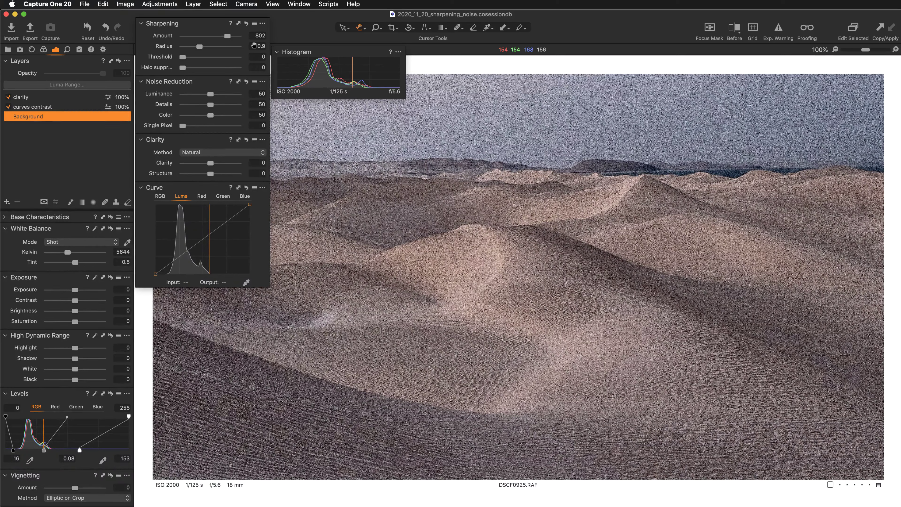
pyautogui.click(522, 282)
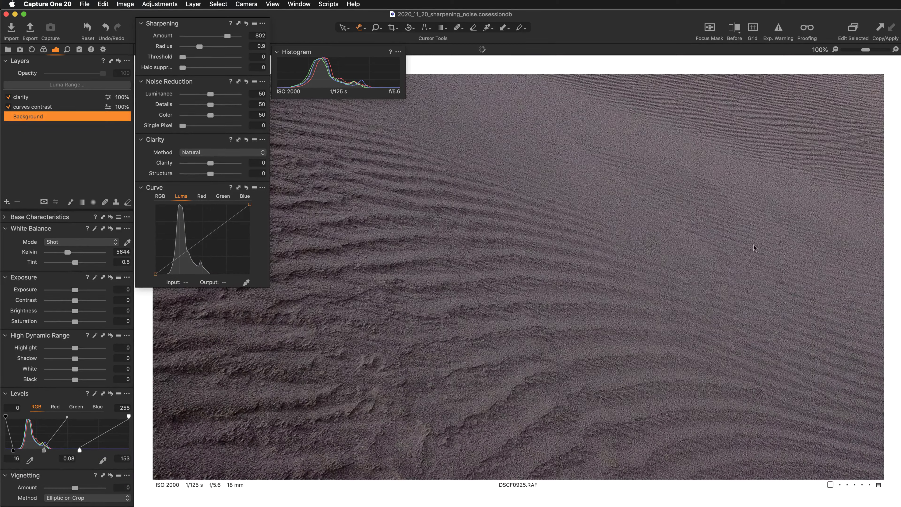
pyautogui.click(671, 178)
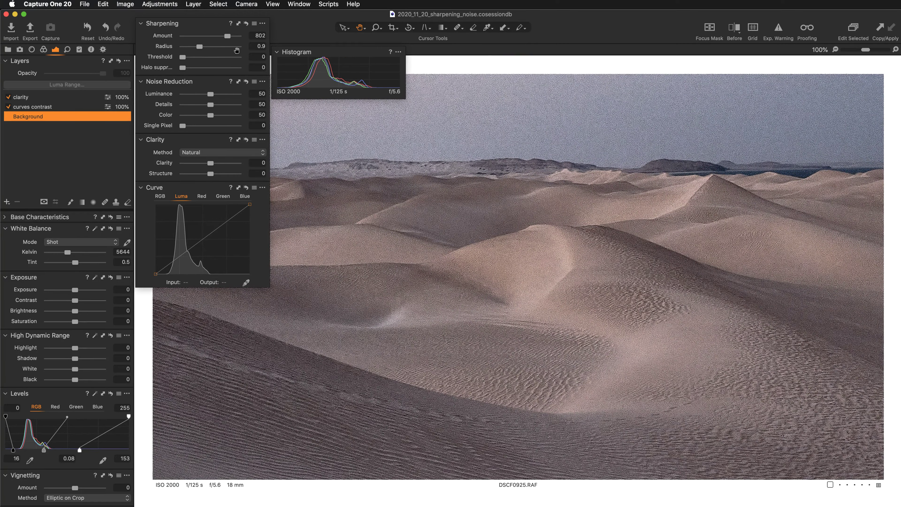
pyautogui.moveTo(228, 35); pyautogui.dragTo(195, 35)
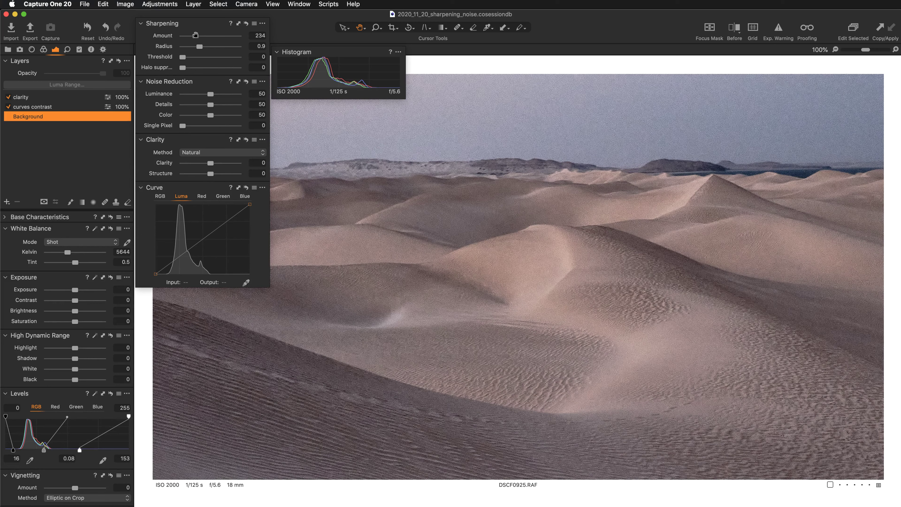
pyautogui.moveTo(196, 34); pyautogui.dragTo(195, 35)
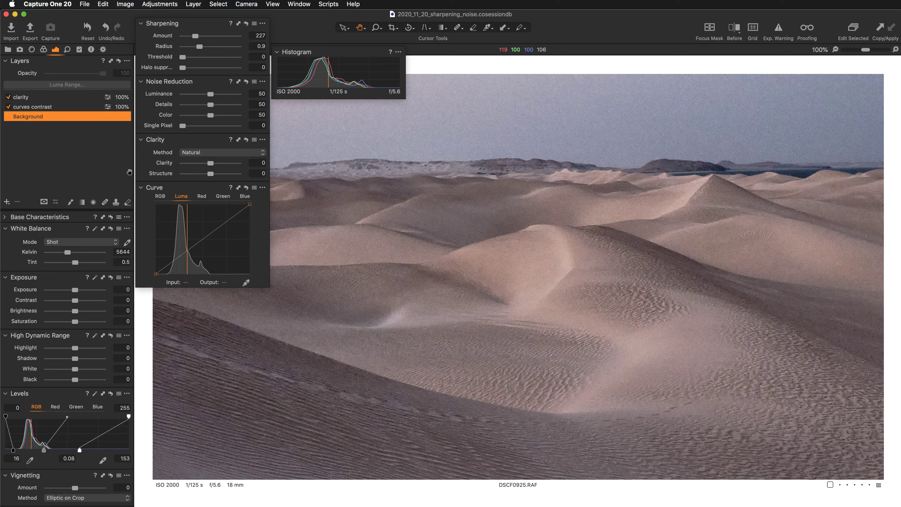
# Disable the clarity layer, keep the Background selected, and inspect the sharpened dunes in full view and at 100%.
pyautogui.click(32, 97)
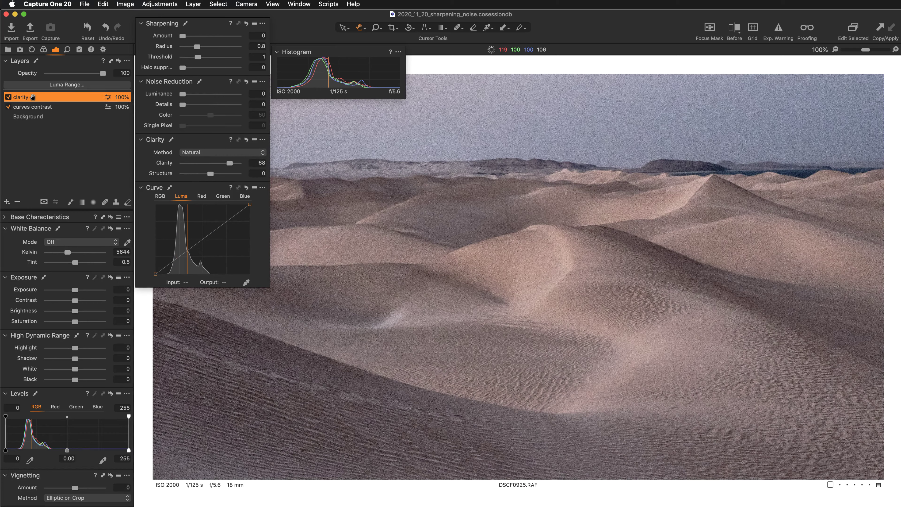
pyautogui.click(36, 116)
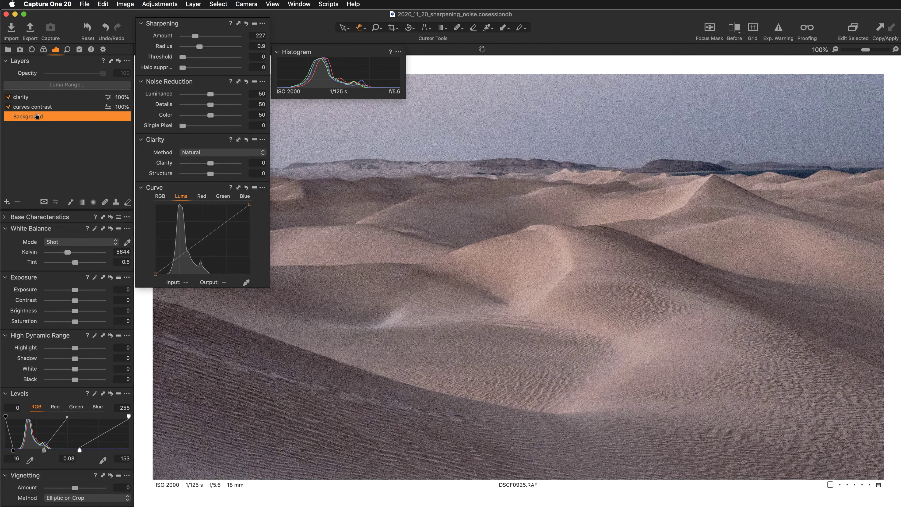
pyautogui.click(7, 97)
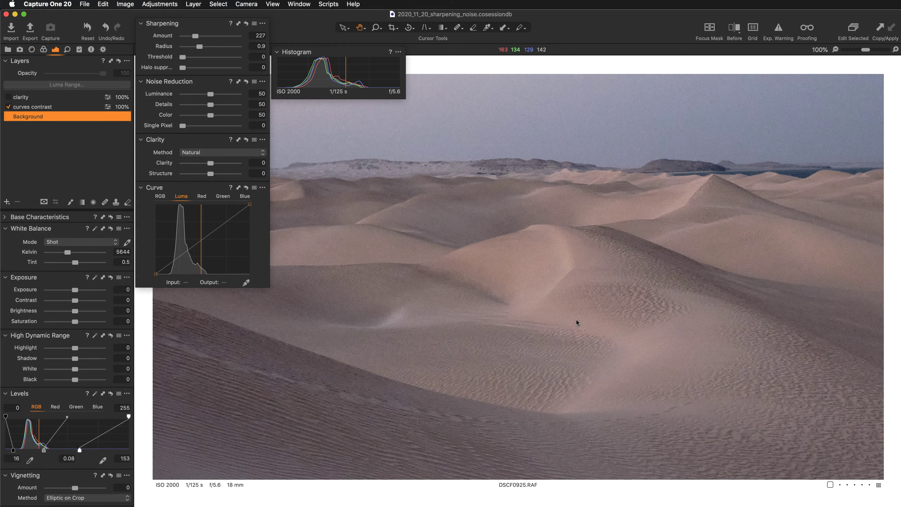
pyautogui.moveTo(576, 320); pyautogui.dragTo(623, 283)
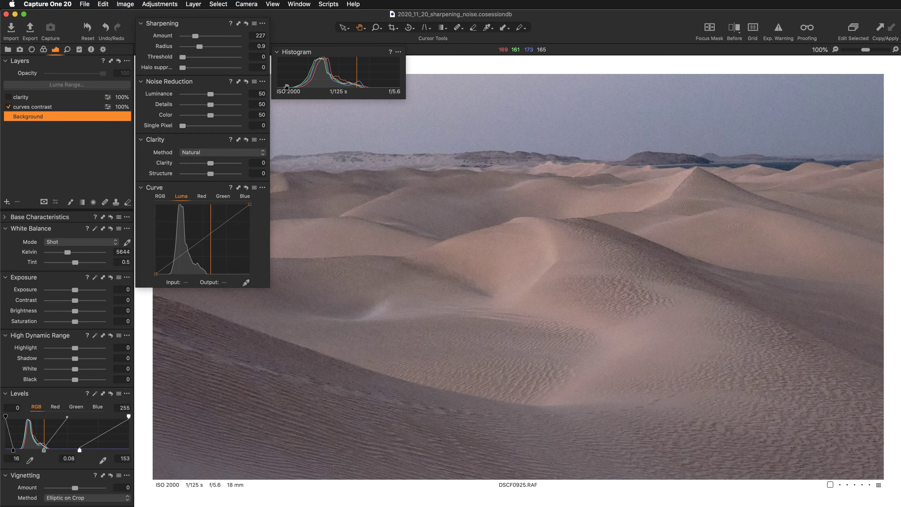
pyautogui.click(426, 209)
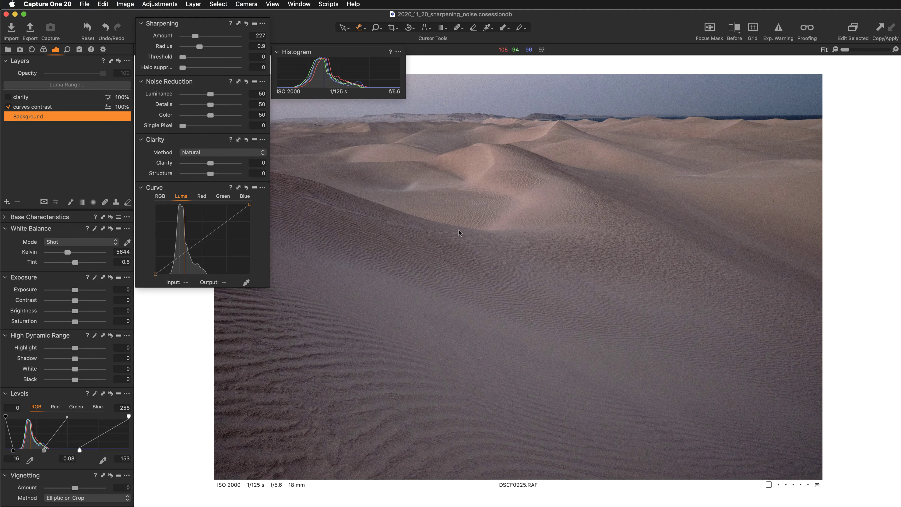
pyautogui.scroll(5, 497, 243)
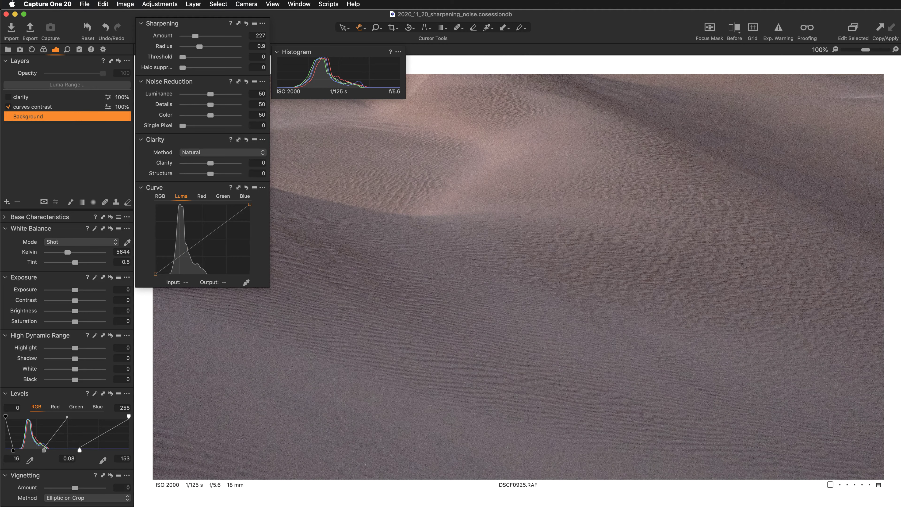
# Inspect the dunes at 100% and 200%, try a sharpening Amount of 120 on the Background, and undo it.
pyautogui.scroll(-5, 568, 274)
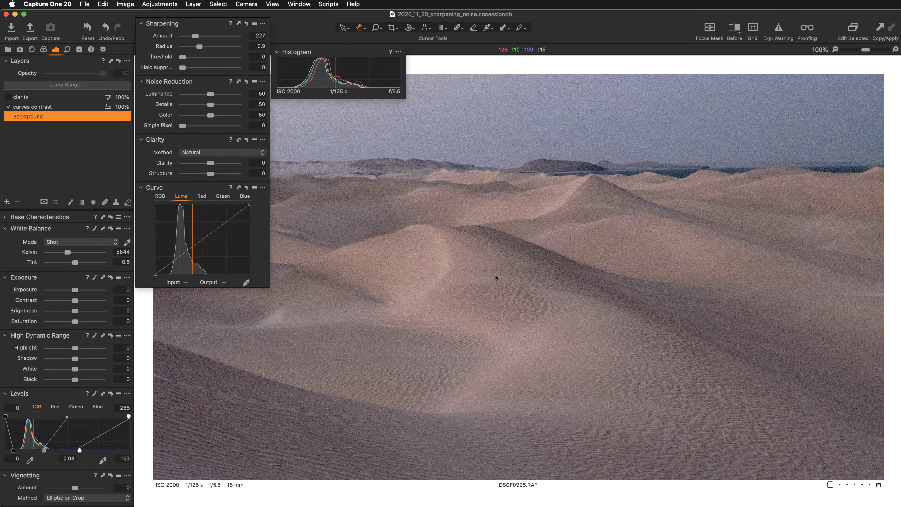
pyautogui.moveTo(495, 280); pyautogui.dragTo(555, 242)
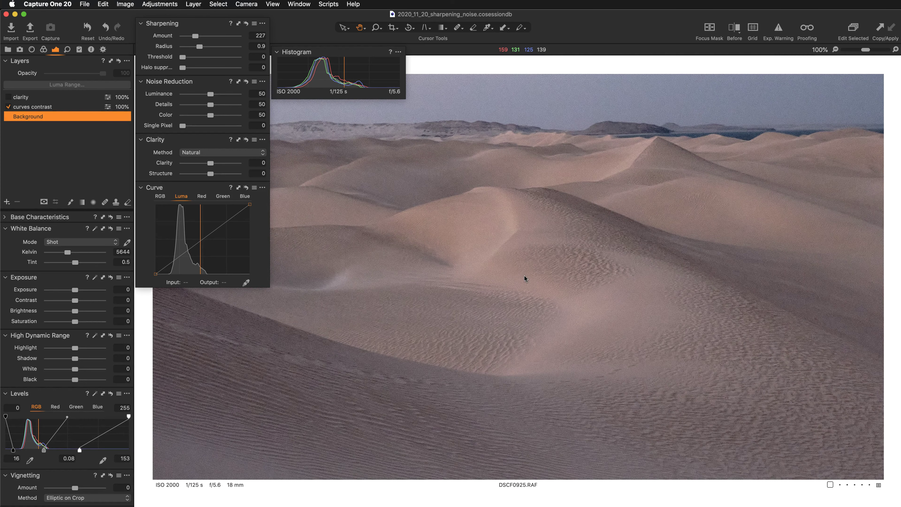
pyautogui.press('super+plus')
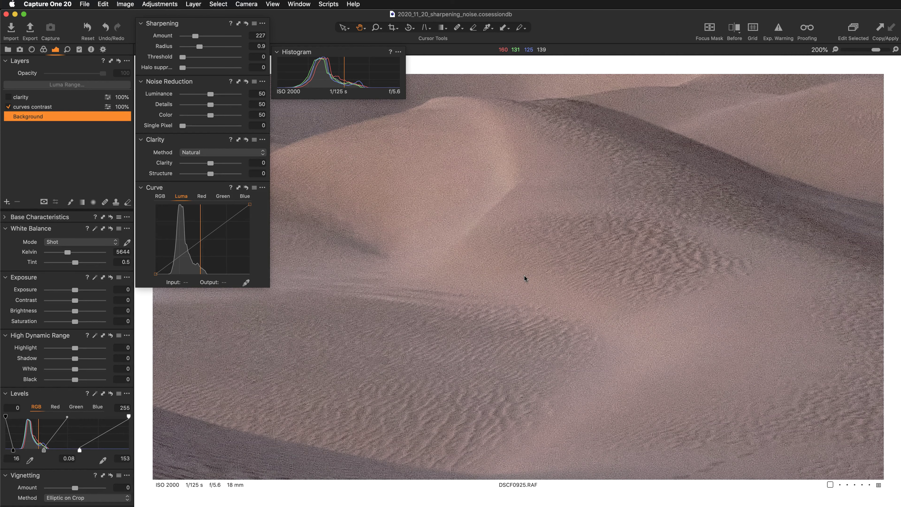
pyautogui.moveTo(522, 274); pyautogui.dragTo(639, 289)
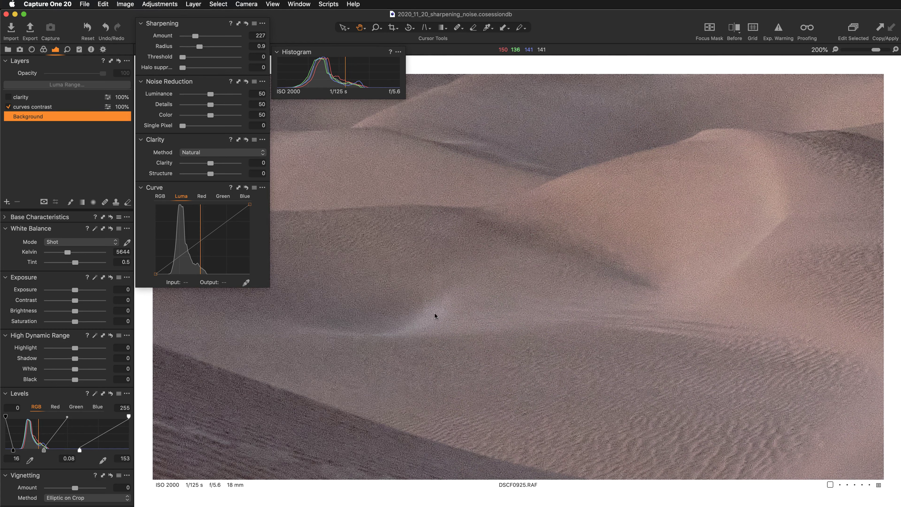
pyautogui.moveTo(205, 36); pyautogui.dragTo(162, 34)
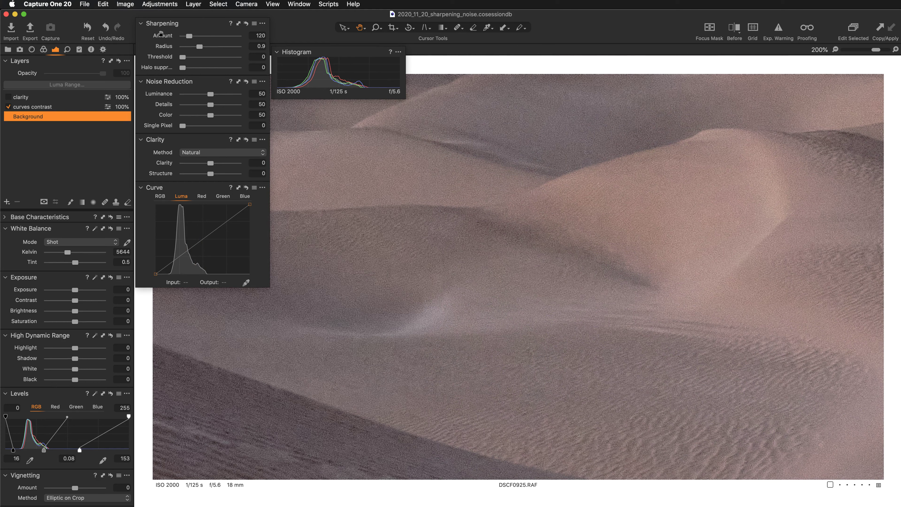
pyautogui.press('super+z')
# Examine the foreground sand and dune ridge, reset the Background's sharpening Amount for comparison, and undo the reset.
pyautogui.scroll(5, 604, 348)
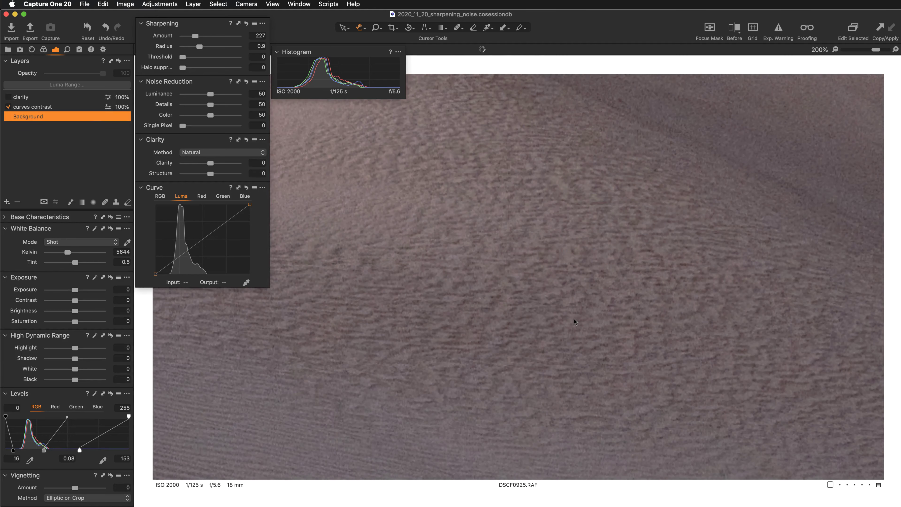
pyautogui.scroll(-5, 586, 309)
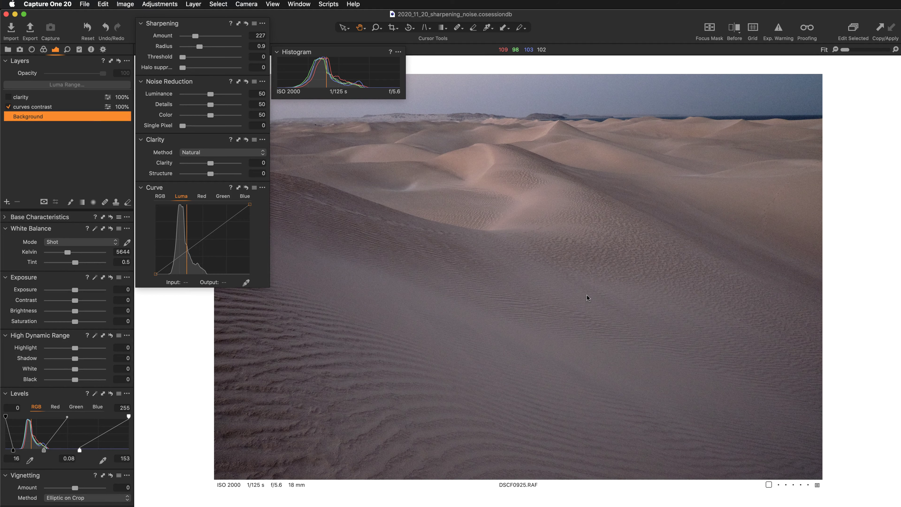
pyautogui.scroll(3, 587, 297)
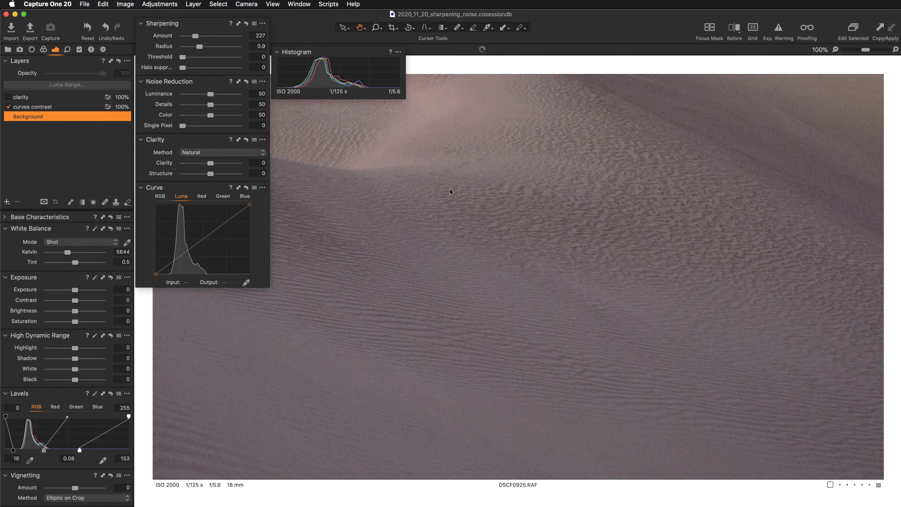
pyautogui.moveTo(453, 191); pyautogui.dragTo(593, 267)
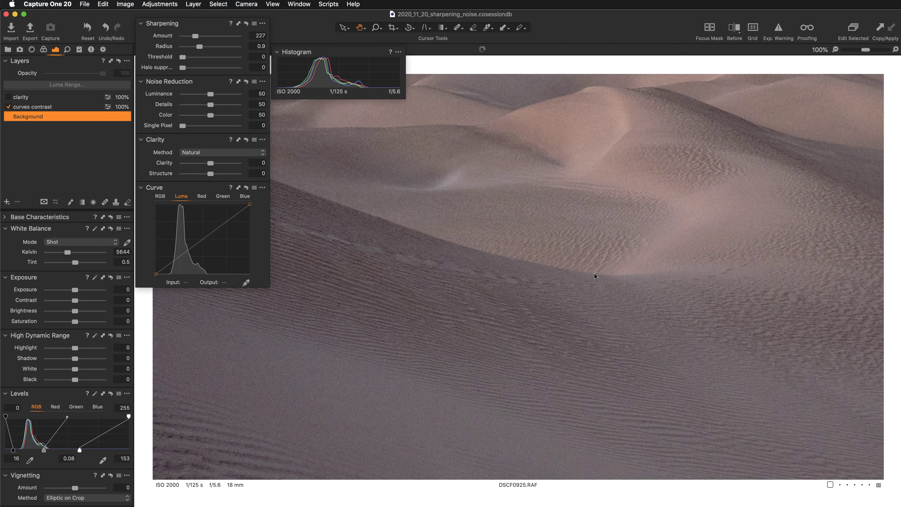
pyautogui.doubleClick(162, 35)
pyautogui.press('super+z')
# Enable and select the clarity layer, switching it off and on again to compare its effect at 50% zoom.
pyautogui.press('super+minus')
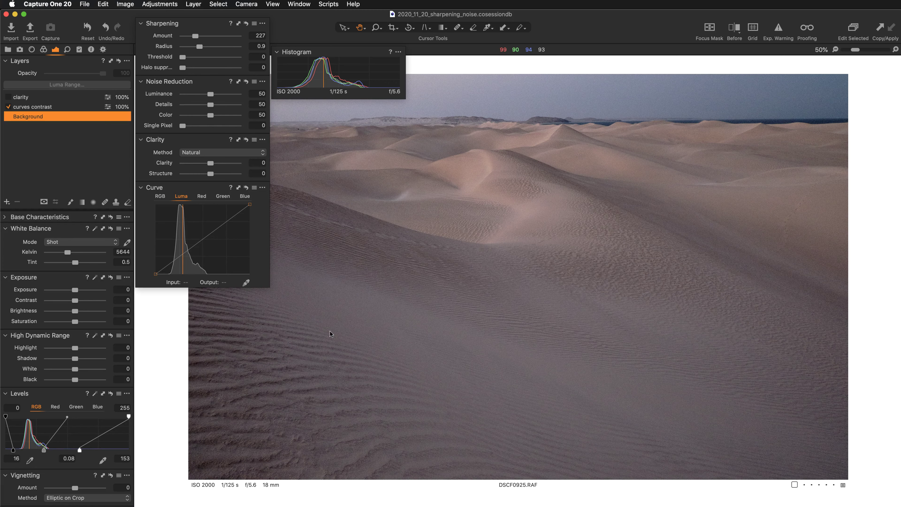
pyautogui.click(8, 97)
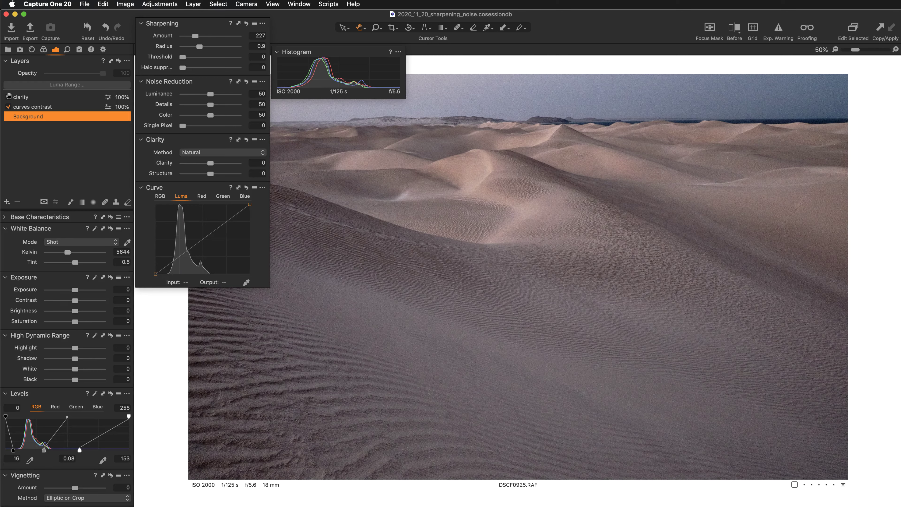
pyautogui.click(43, 98)
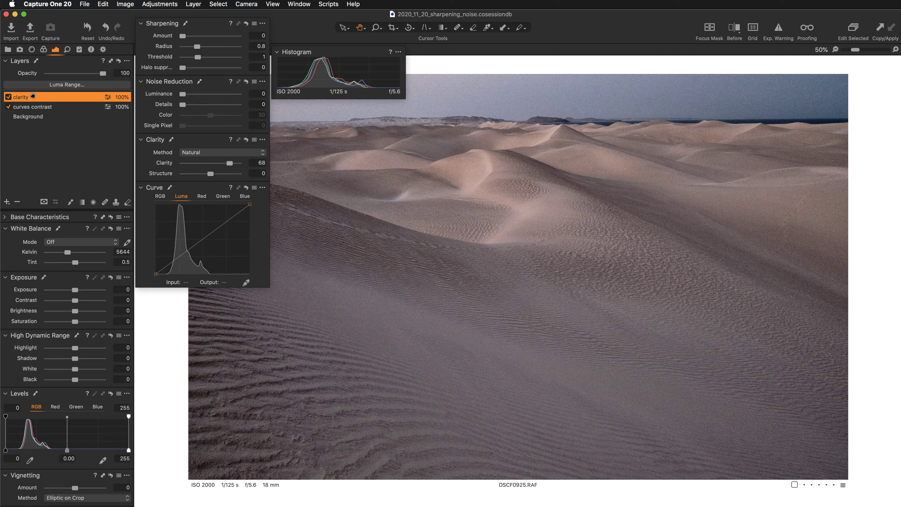
pyautogui.click(7, 97)
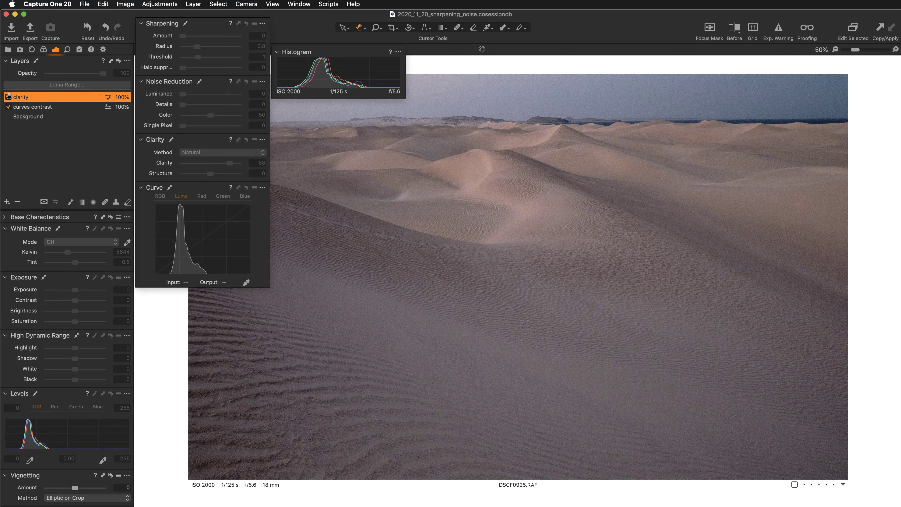
pyautogui.click(7, 96)
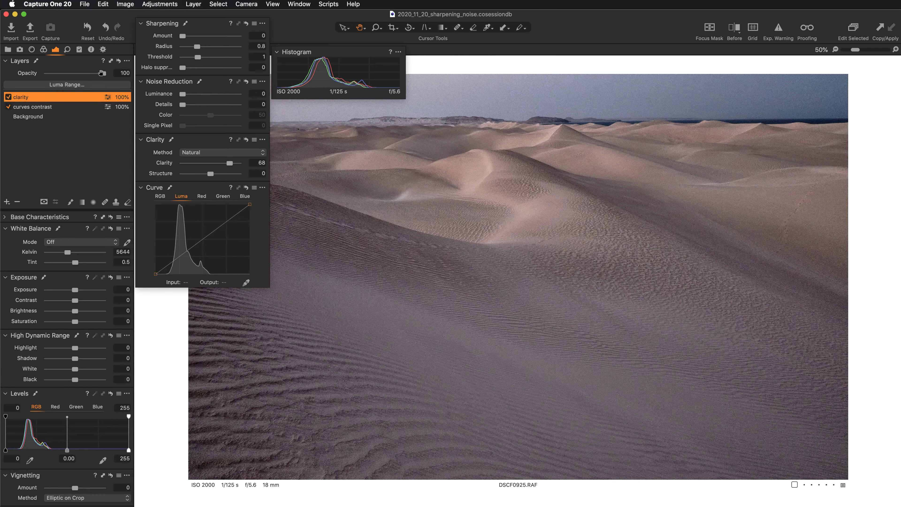
# Lower the clarity layer's Opacity to 66 and check the dunes at 100%.
pyautogui.moveTo(101, 73); pyautogui.dragTo(81, 74)
pyautogui.moveTo(81, 74); pyautogui.dragTo(83, 72)
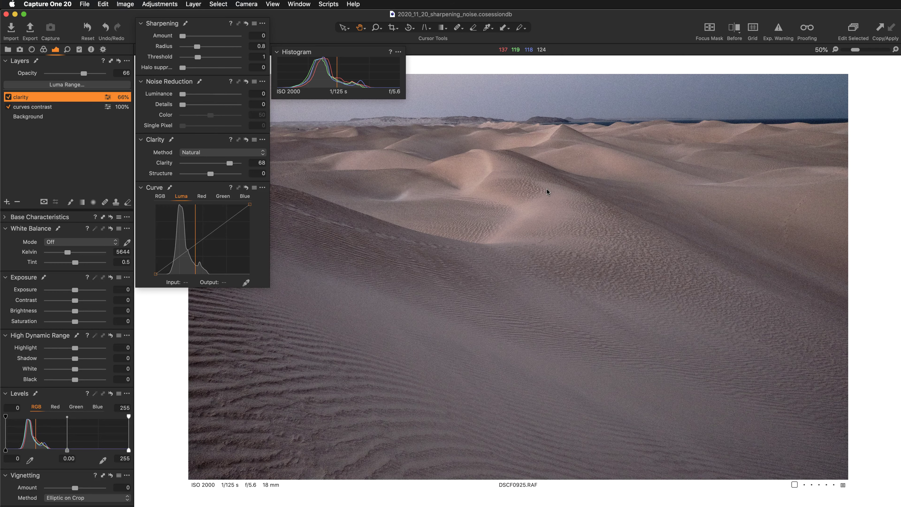
pyautogui.scroll(3, 547, 192)
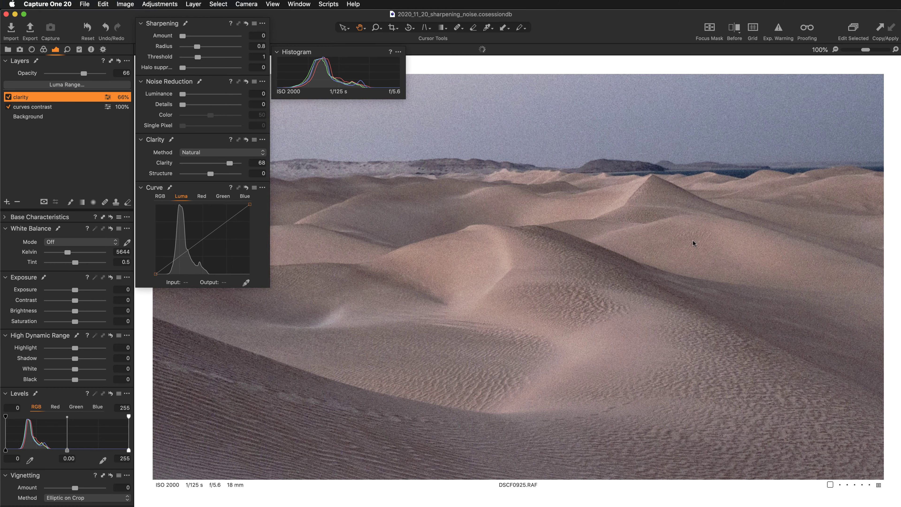
pyautogui.moveTo(718, 241); pyautogui.dragTo(639, 273)
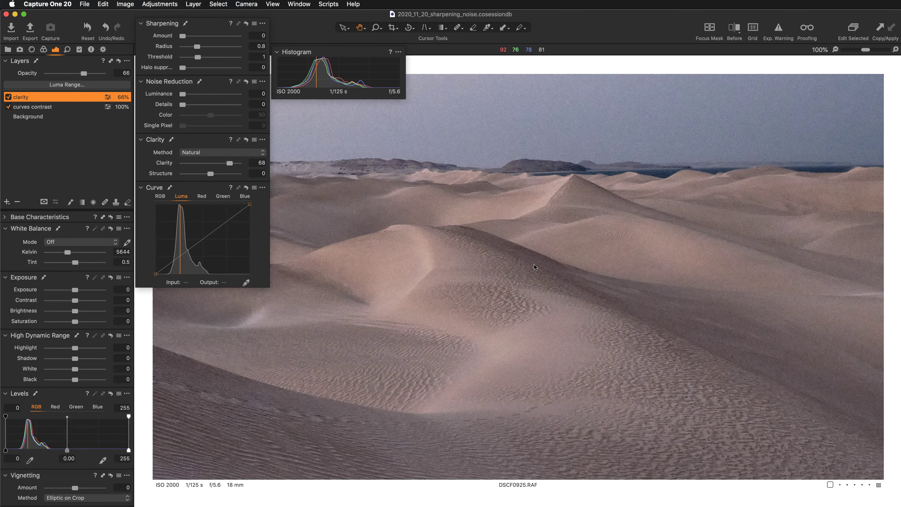
# Compare the unedited and edited dunes at 100% and in full view, selecting the Background layer during the comparison.
pyautogui.press('y')
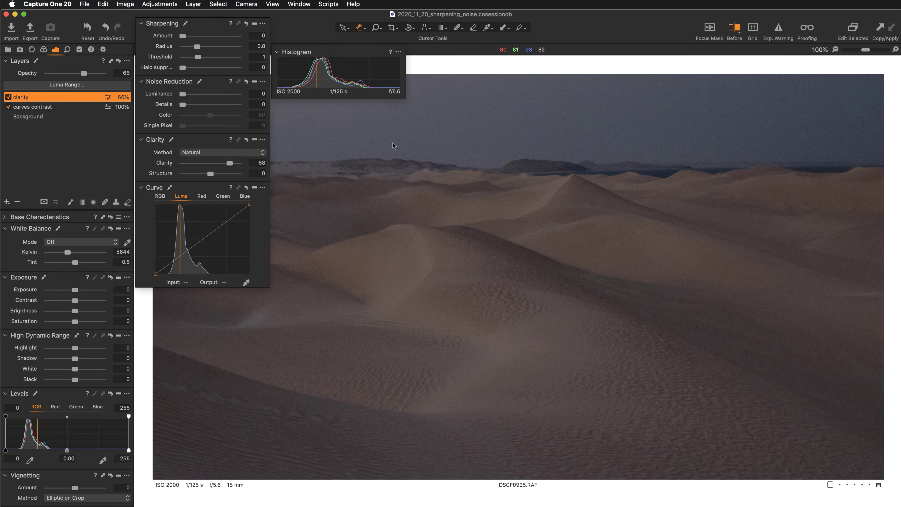
pyautogui.moveTo(554, 130); pyautogui.dragTo(699, 150)
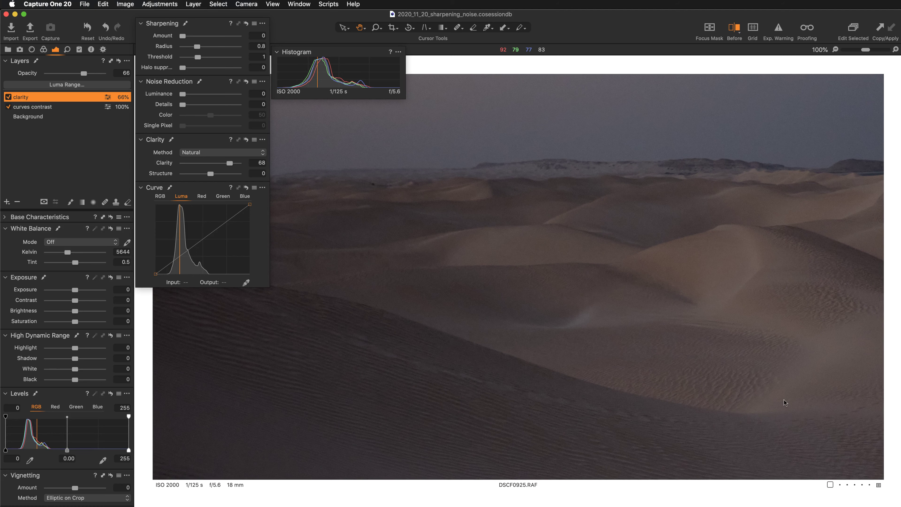
pyautogui.moveTo(785, 402); pyautogui.dragTo(570, 413)
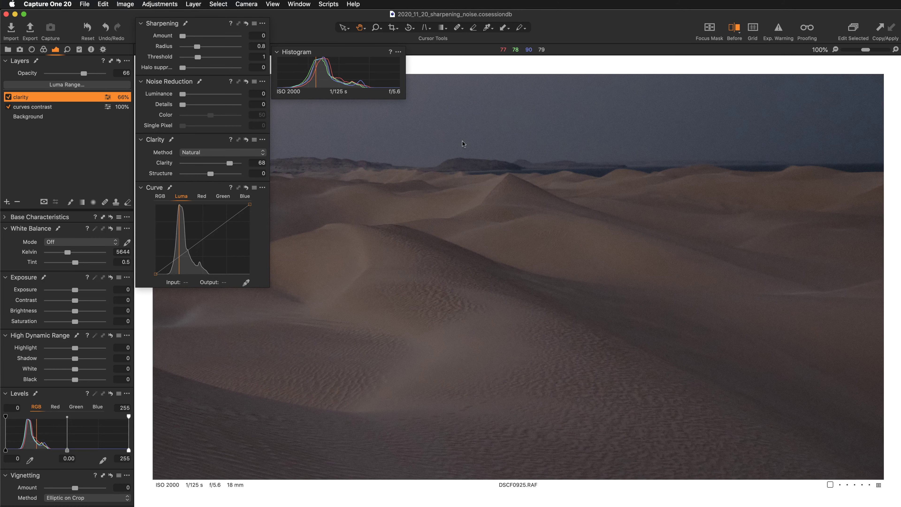
pyautogui.moveTo(463, 144); pyautogui.dragTo(597, 210)
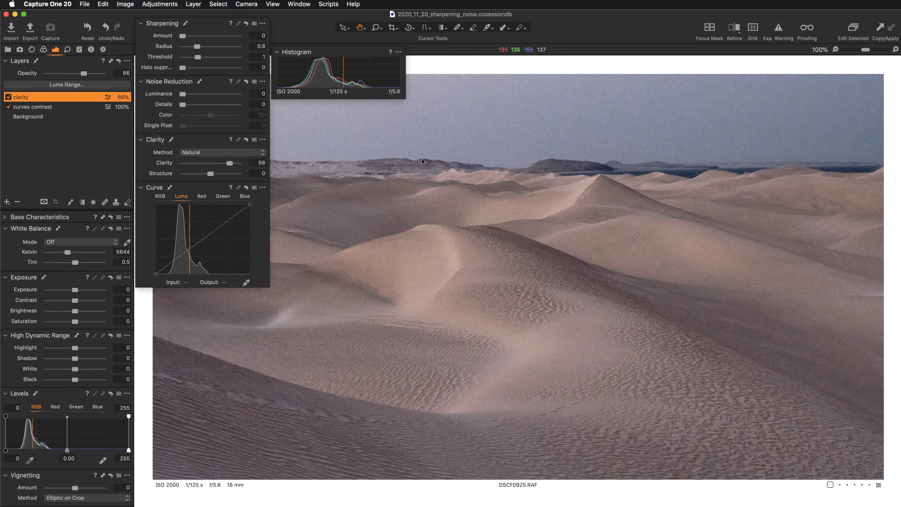
pyautogui.moveTo(425, 165); pyautogui.dragTo(573, 178)
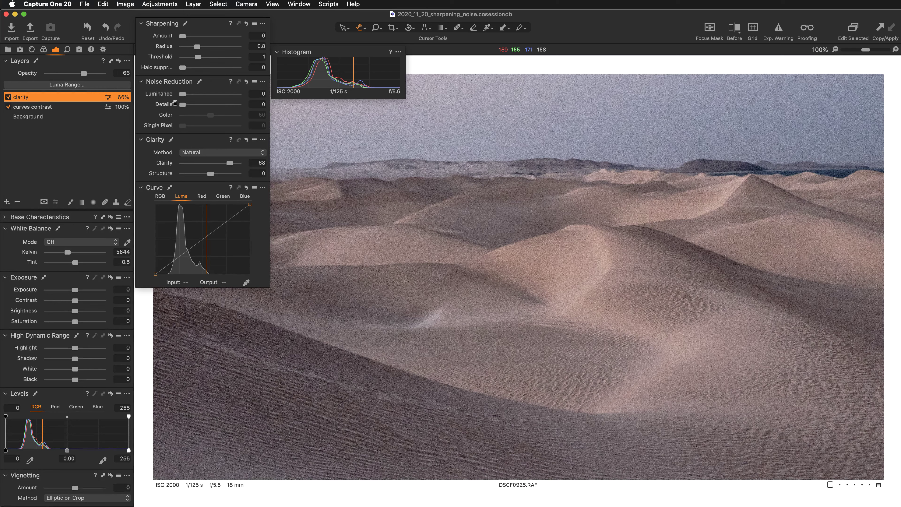
pyautogui.click(44, 117)
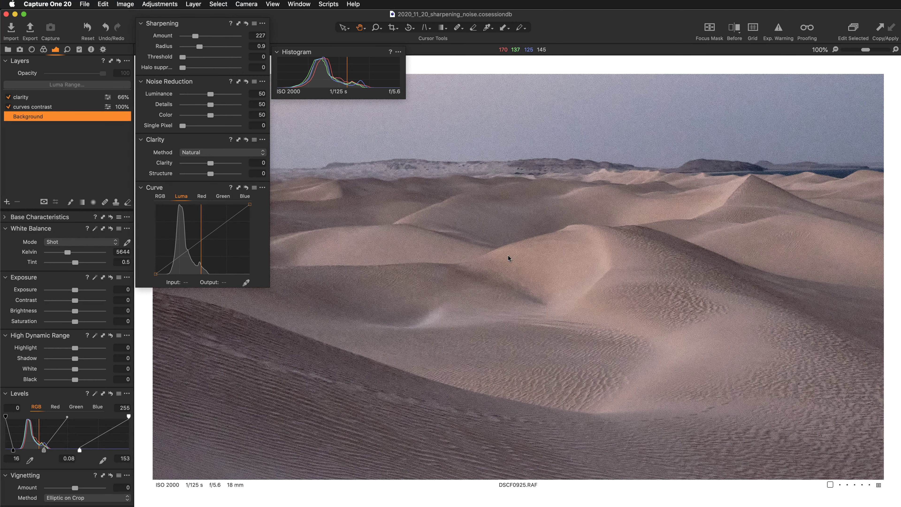
pyautogui.press('y')
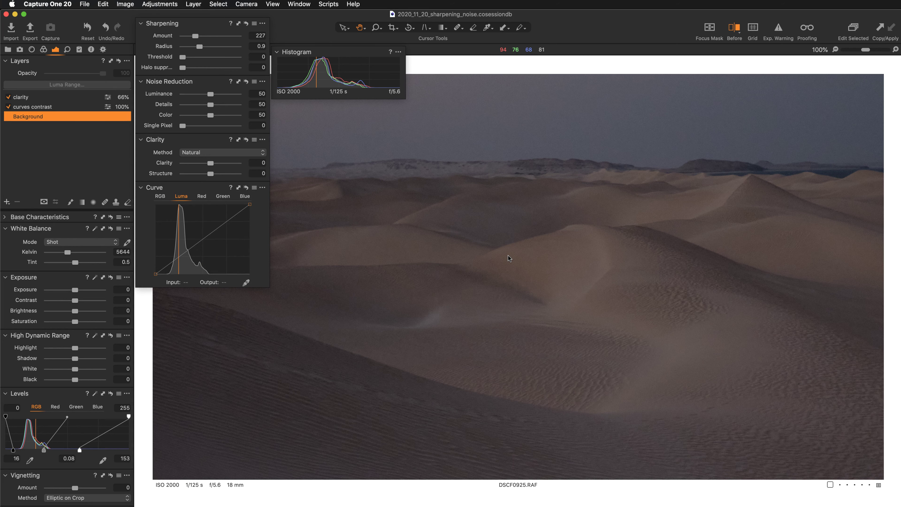
pyautogui.press('super+0')
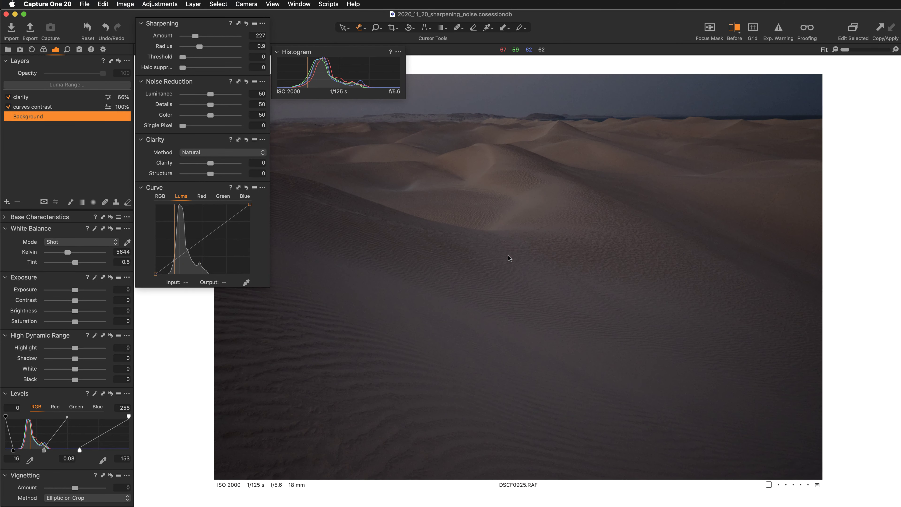
pyautogui.press('y')
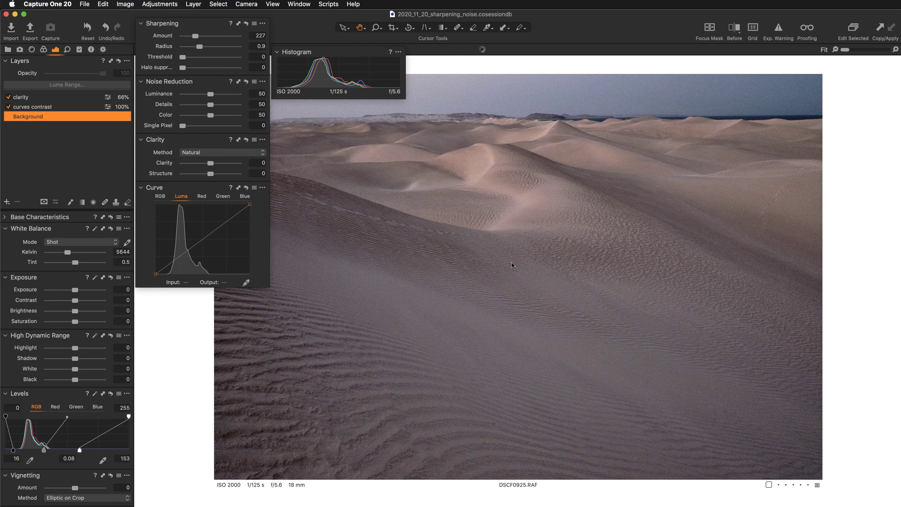
# Set the Background's Luminance noise reduction to 68, checking the sky and dunes at 200% and 100%.
pyautogui.press('super+plus')
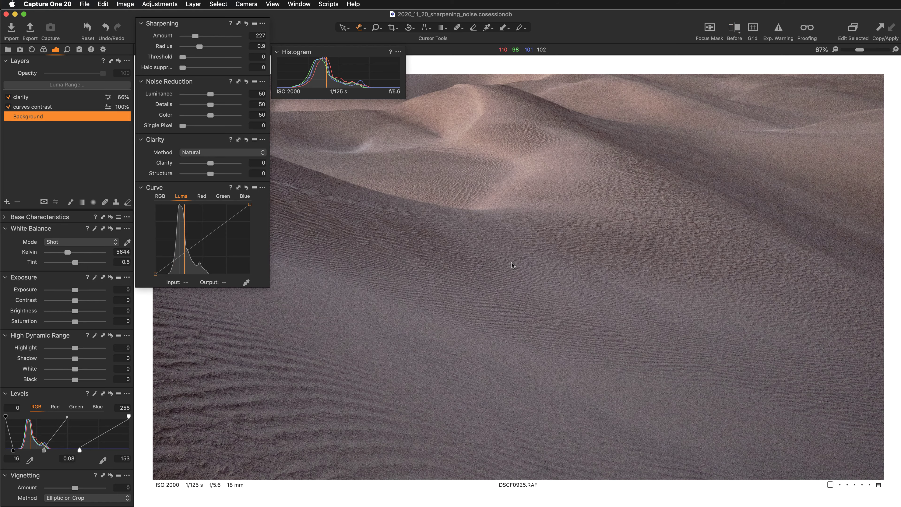
pyautogui.scroll(5, 512, 262)
pyautogui.hscroll(-3, 421, 270)
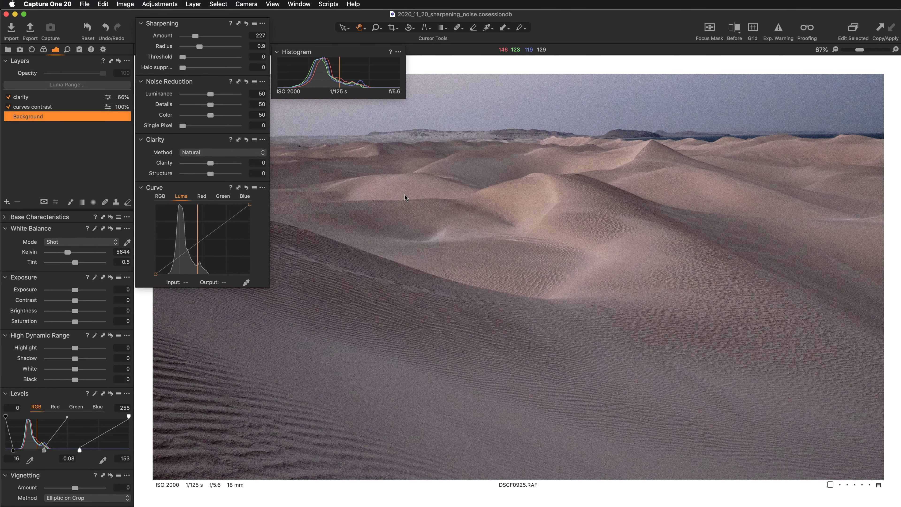
pyautogui.press('super+plus')
pyautogui.press('super+plus')
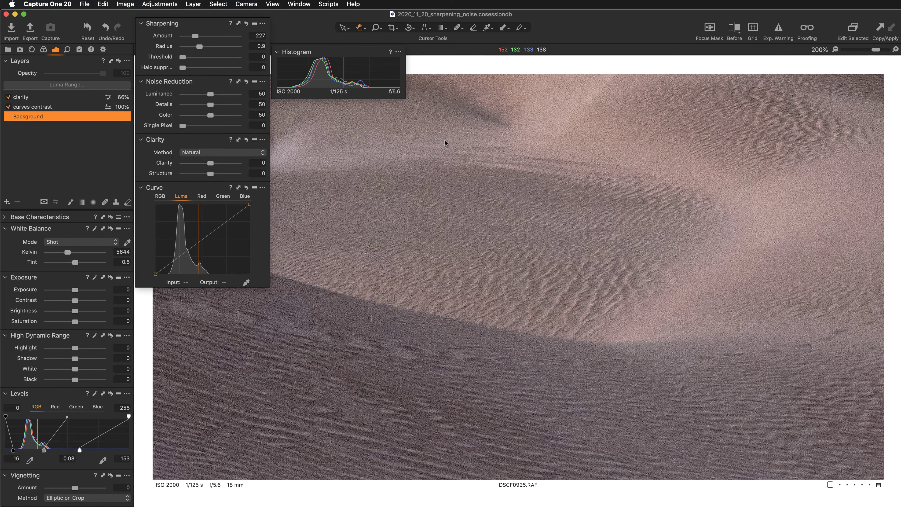
pyautogui.moveTo(446, 143); pyautogui.dragTo(562, 295)
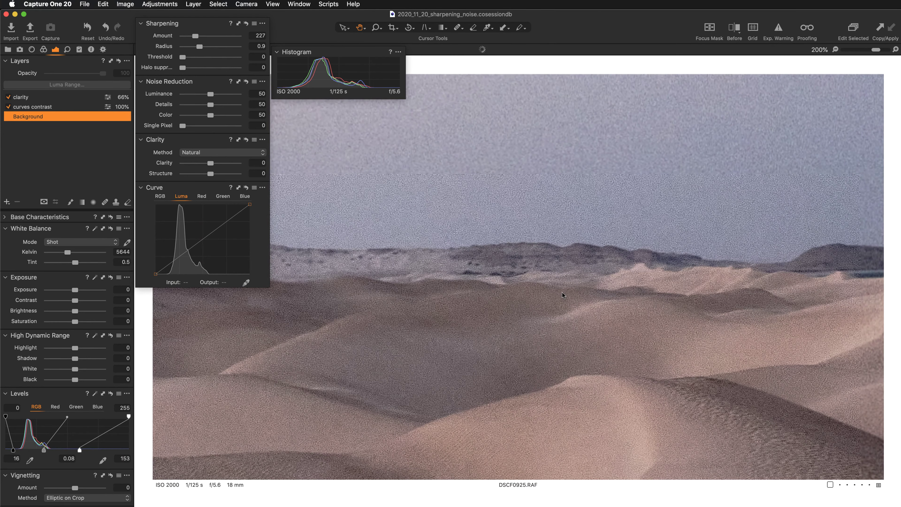
pyautogui.moveTo(613, 308); pyautogui.dragTo(556, 305)
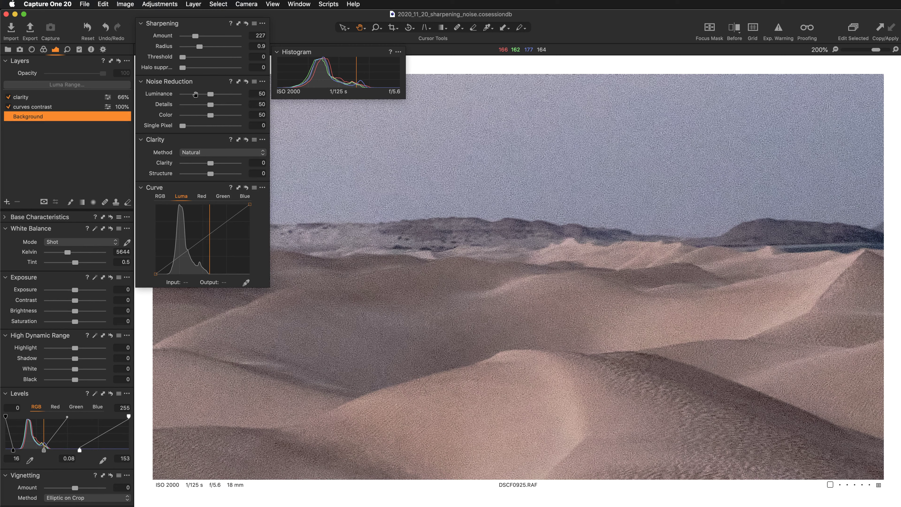
pyautogui.moveTo(211, 94); pyautogui.dragTo(214, 94)
pyautogui.moveTo(214, 94); pyautogui.dragTo(221, 93)
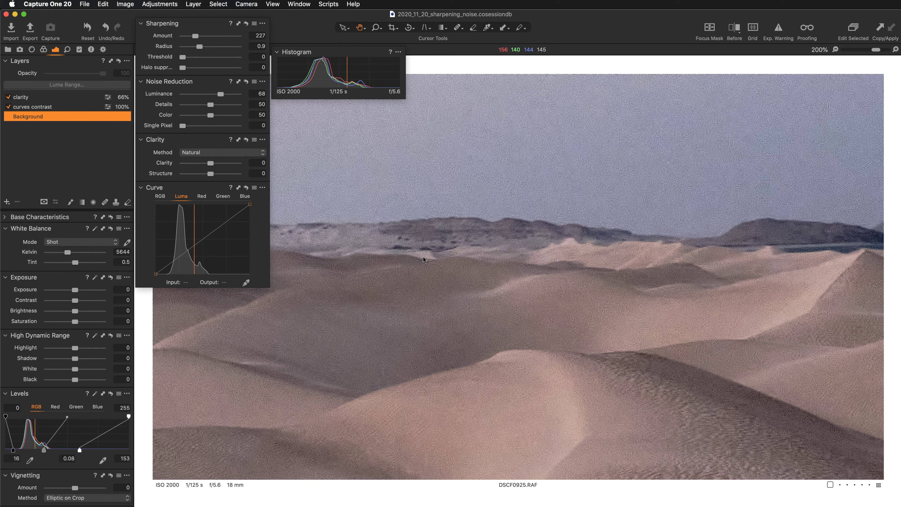
pyautogui.press('super+minus')
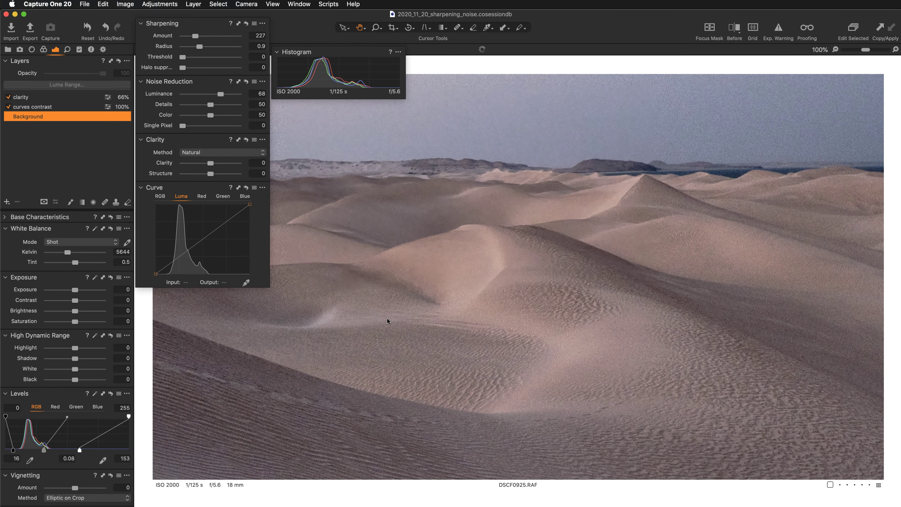
pyautogui.scroll(-5, 390, 312)
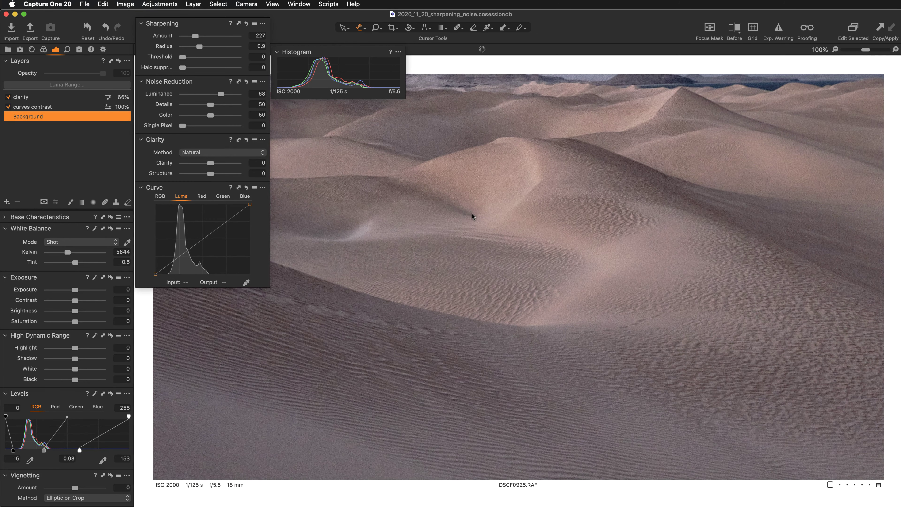
pyautogui.moveTo(472, 216); pyautogui.dragTo(454, 255)
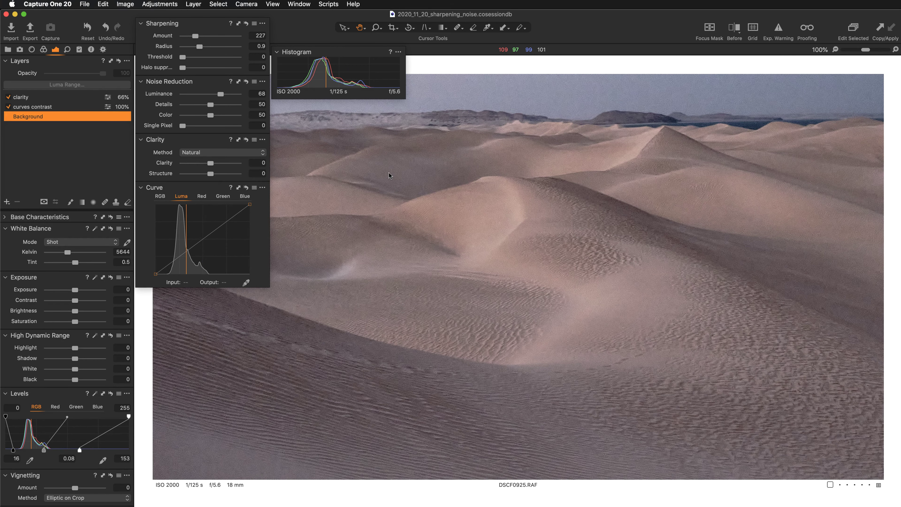
# Set the Background's Luminance noise reduction to 77 and Details to 41, checking the sky and dunes at 200%.
pyautogui.press('super+alt+3')
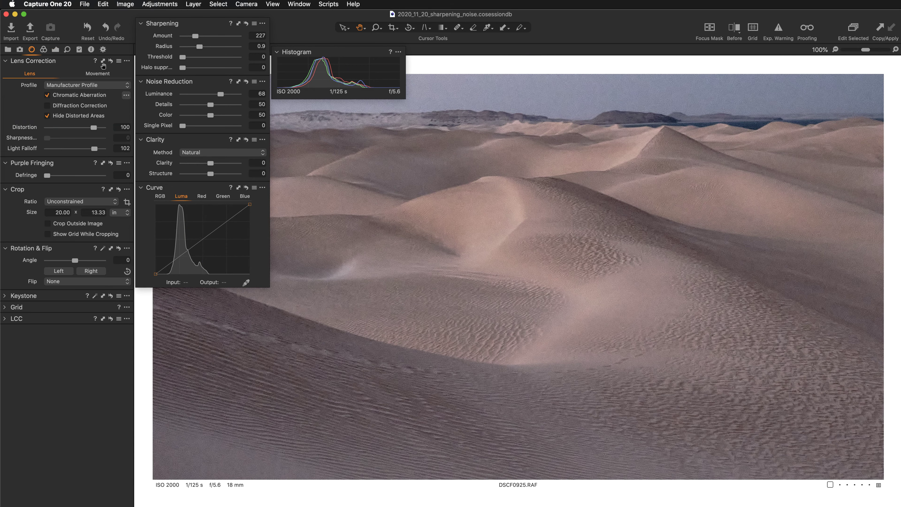
pyautogui.click(66, 48)
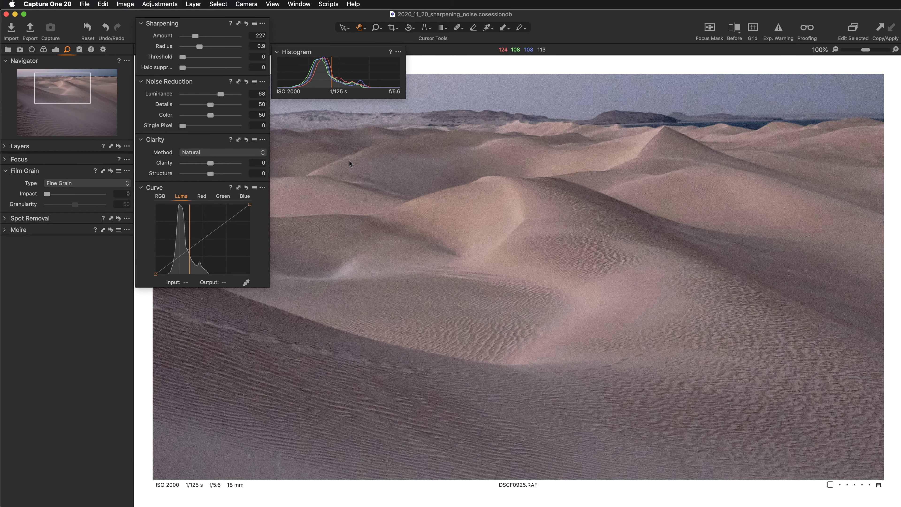
pyautogui.press('super+equal')
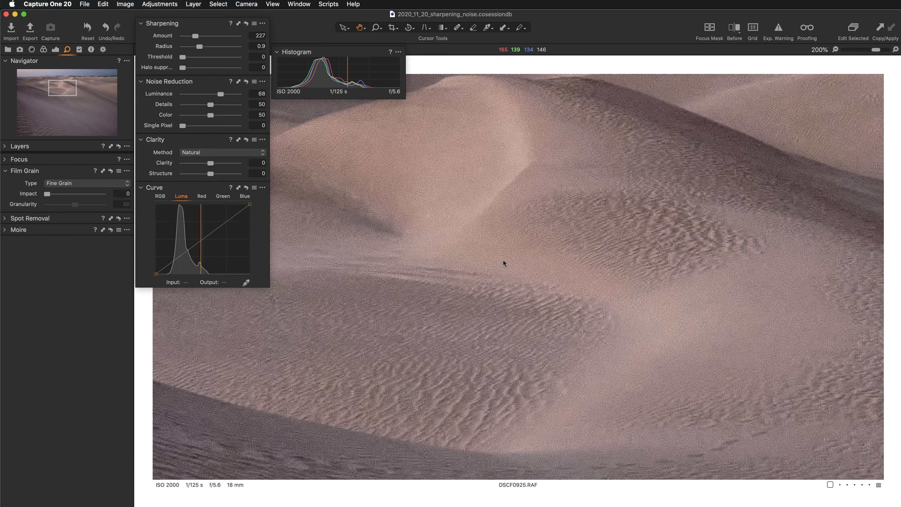
pyautogui.scroll(15, 559, 189)
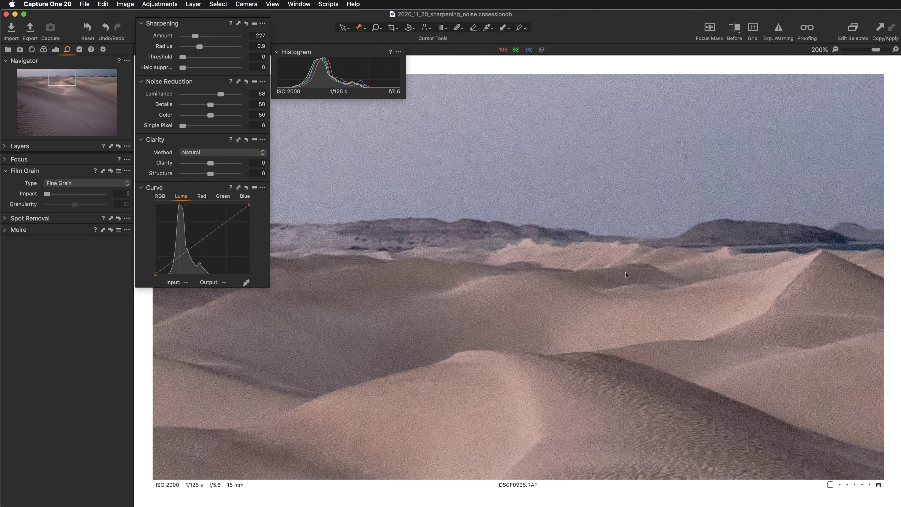
pyautogui.scroll(-3, 621, 304)
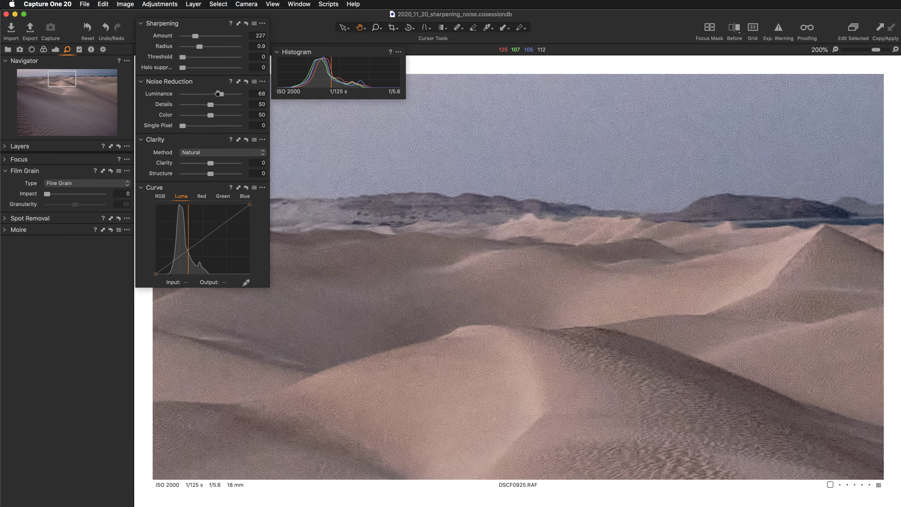
pyautogui.moveTo(218, 93); pyautogui.dragTo(222, 93)
pyautogui.moveTo(207, 104); pyautogui.dragTo(203, 103)
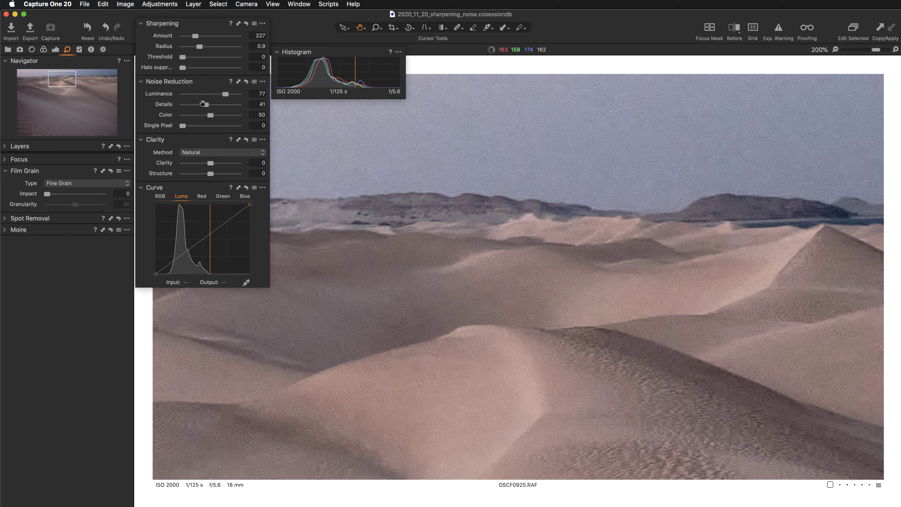
# Set Luminance noise reduction to 57, check the dunes at 200% and 100%, and try the default value before undoing it.
pyautogui.moveTo(225, 94); pyautogui.dragTo(213, 94)
pyautogui.moveTo(460, 362); pyautogui.dragTo(472, 249)
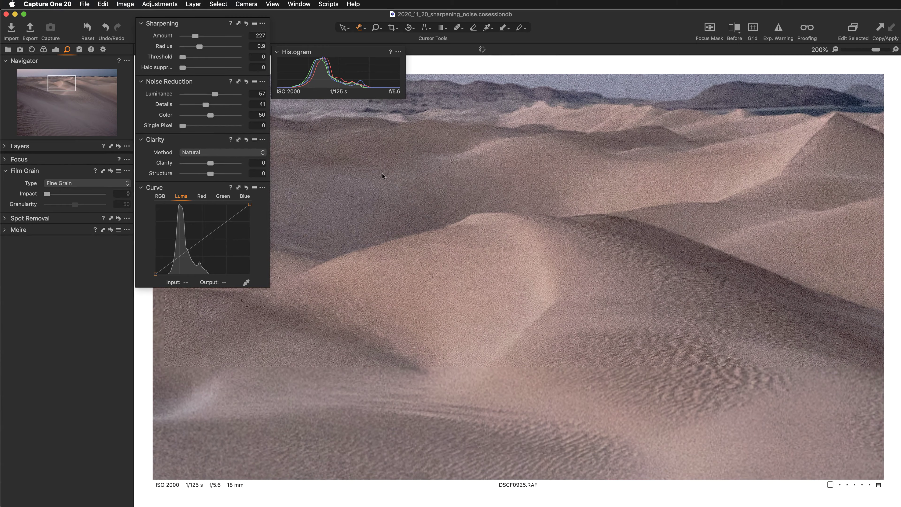
pyautogui.press('super+minus')
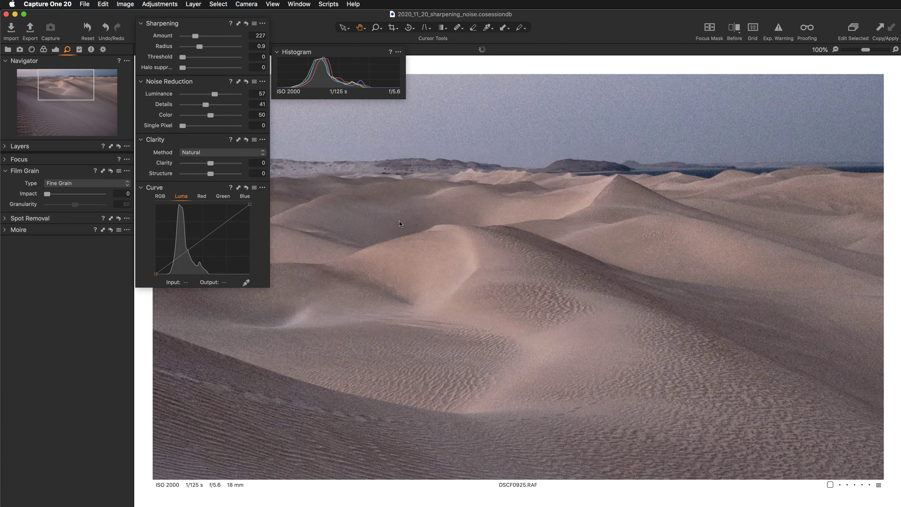
pyautogui.moveTo(399, 221); pyautogui.dragTo(470, 208)
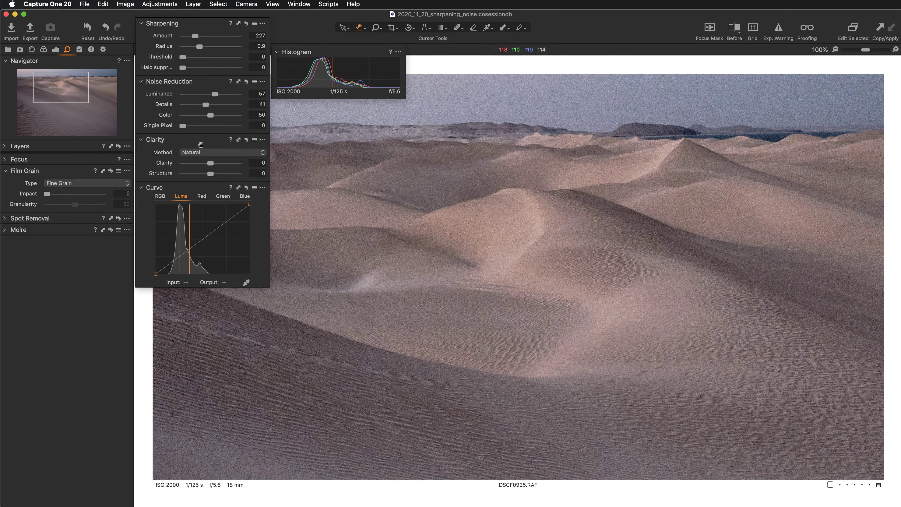
pyautogui.doubleClick(162, 94)
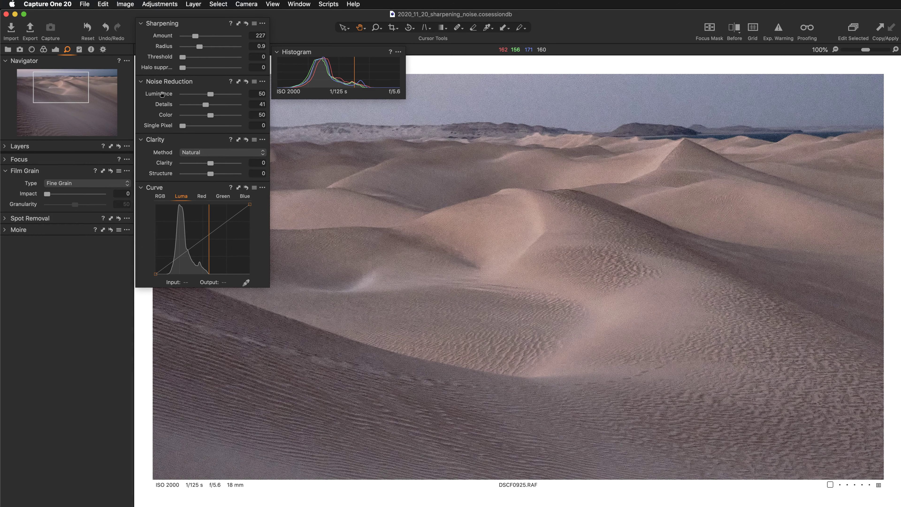
pyautogui.press('super+z')
# Try the noise reduction Details at minimum, then set it to 100 and inspect the dune ripples at 300%.
pyautogui.moveTo(202, 103); pyautogui.dragTo(181, 104)
pyautogui.moveTo(187, 105); pyautogui.dragTo(238, 105)
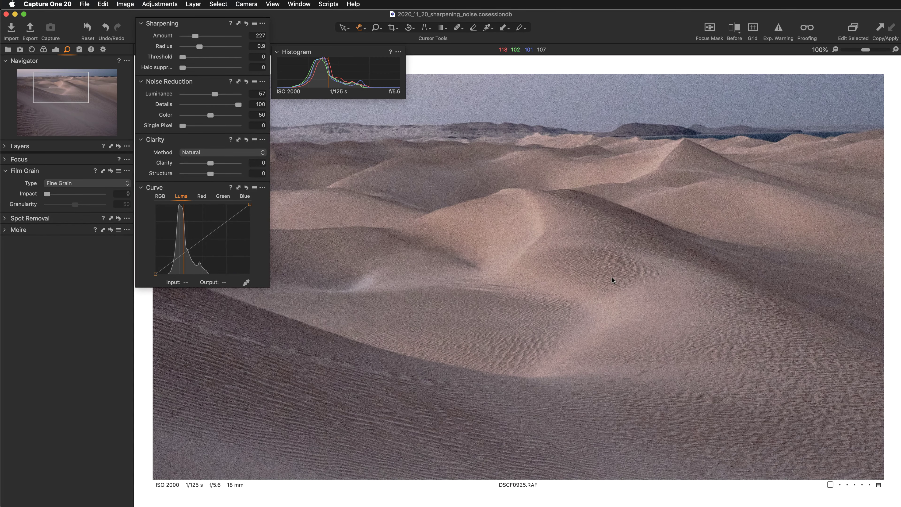
pyautogui.press('super+equal')
pyautogui.press('super+equal')
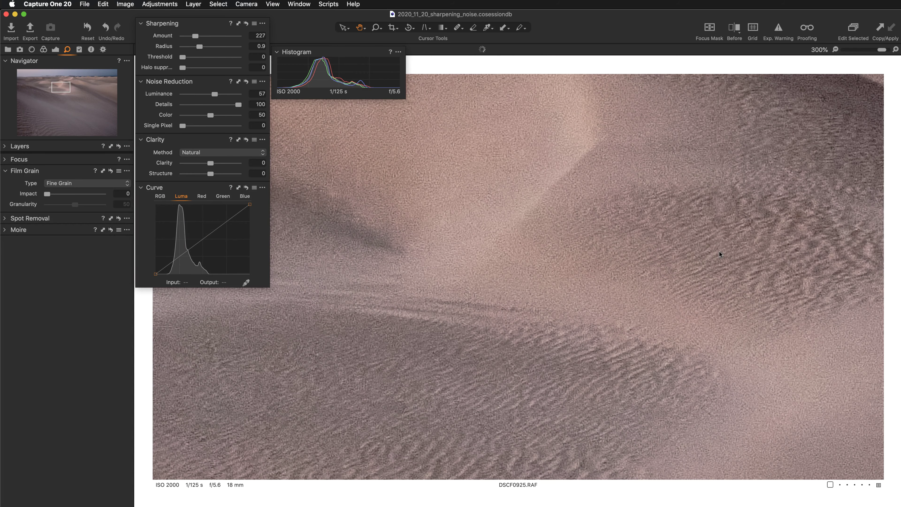
pyautogui.scroll(5, 719, 251)
pyautogui.hscroll(3, 720, 251)
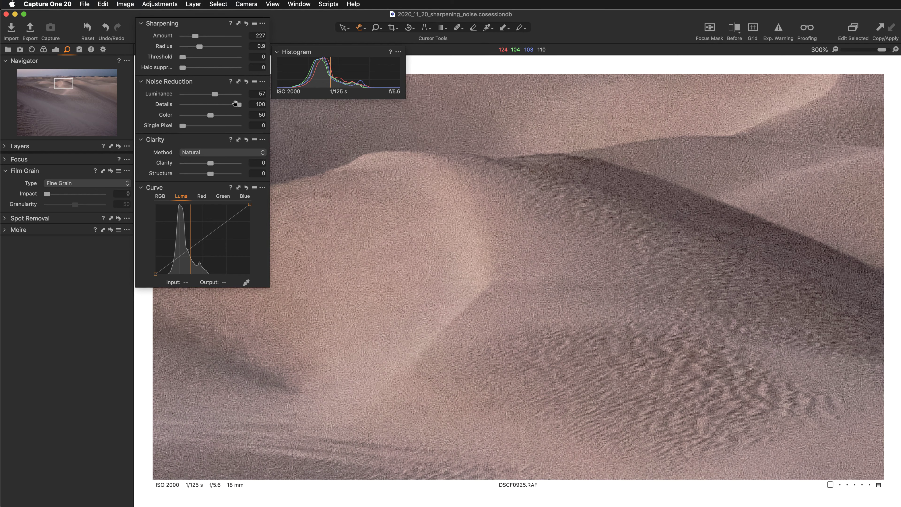
# Lower the noise reduction Details to 29, checking the dunes from 300% down to 100%.
pyautogui.moveTo(236, 103); pyautogui.dragTo(199, 105)
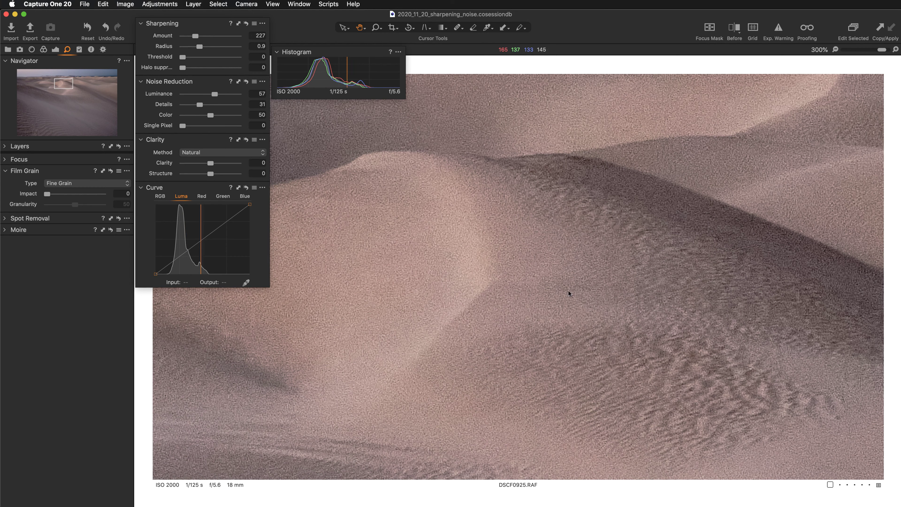
pyautogui.press('super+minus')
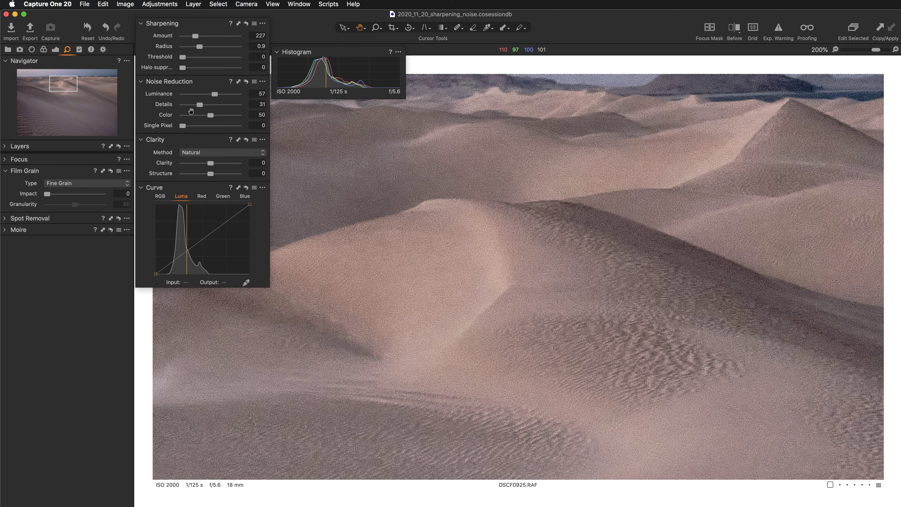
pyautogui.moveTo(195, 103); pyautogui.dragTo(195, 103)
pyautogui.press('super+minus')
pyautogui.scroll(-3, 533, 266)
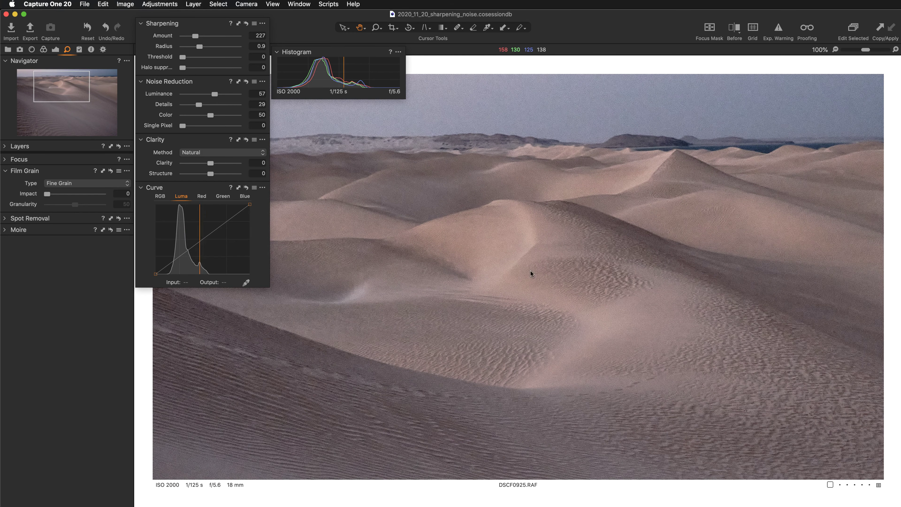
# Reset the noise reduction Details to 50 and set Luminance to 54, checking the sky at 100%.
pyautogui.moveTo(214, 94); pyautogui.dragTo(219, 93)
pyautogui.doubleClick(155, 92)
pyautogui.press('super+z')
pyautogui.doubleClick(218, 92)
pyautogui.doubleClick(198, 105)
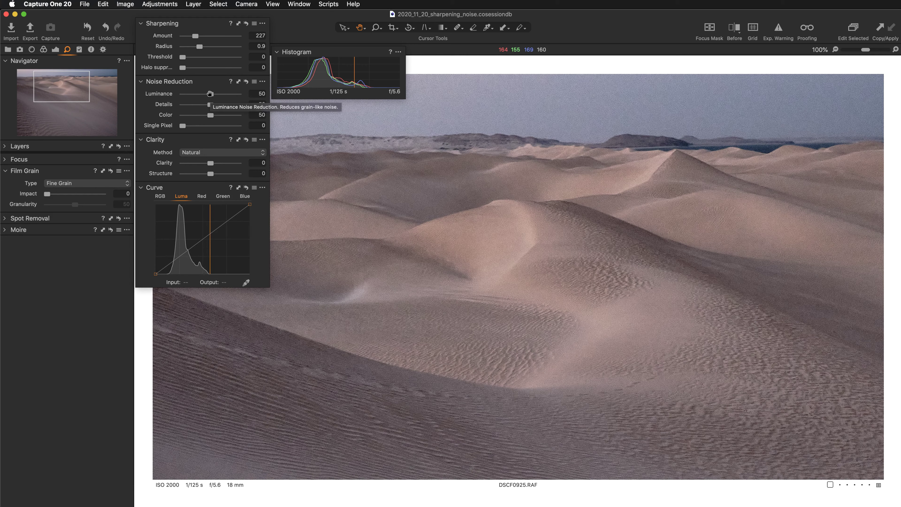
pyautogui.moveTo(505, 160); pyautogui.dragTo(510, 233)
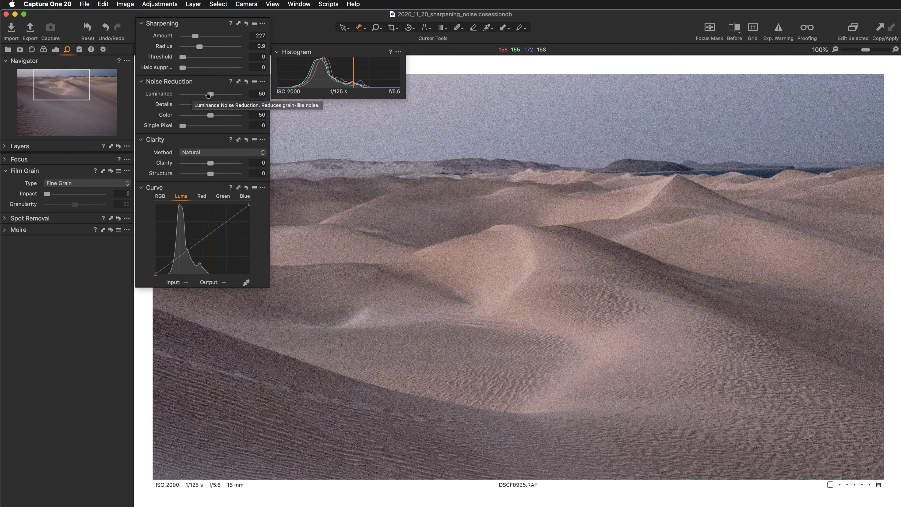
pyautogui.moveTo(210, 94); pyautogui.dragTo(212, 93)
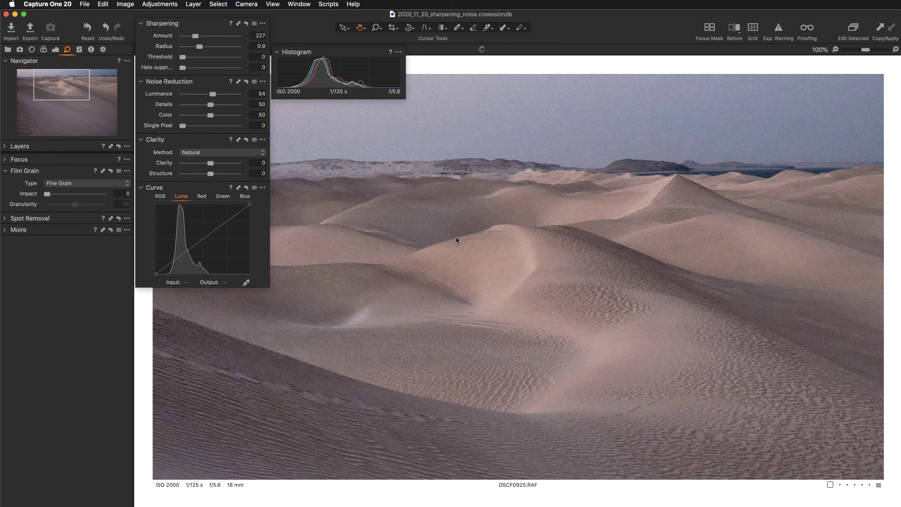
# Add a new adjustment layer above the clarity layer and name it noise sky.
pyautogui.press('super+alt+Left')
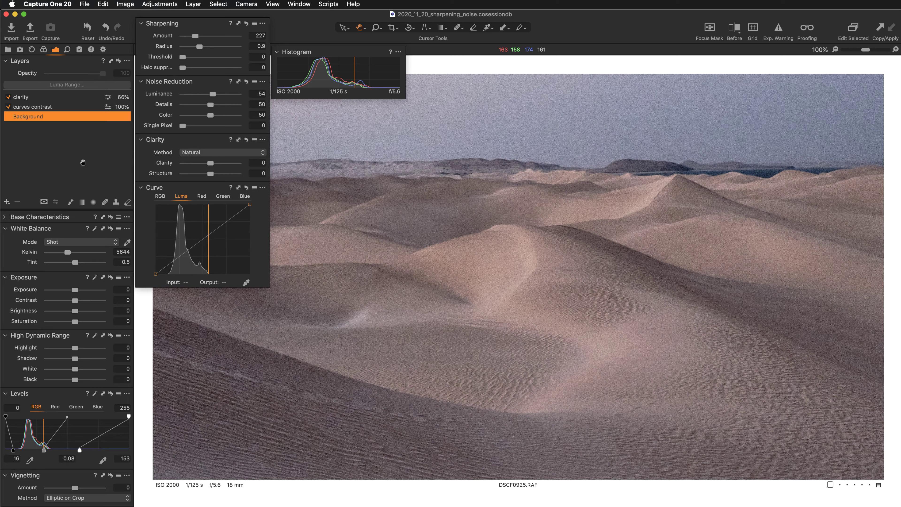
pyautogui.click(68, 97)
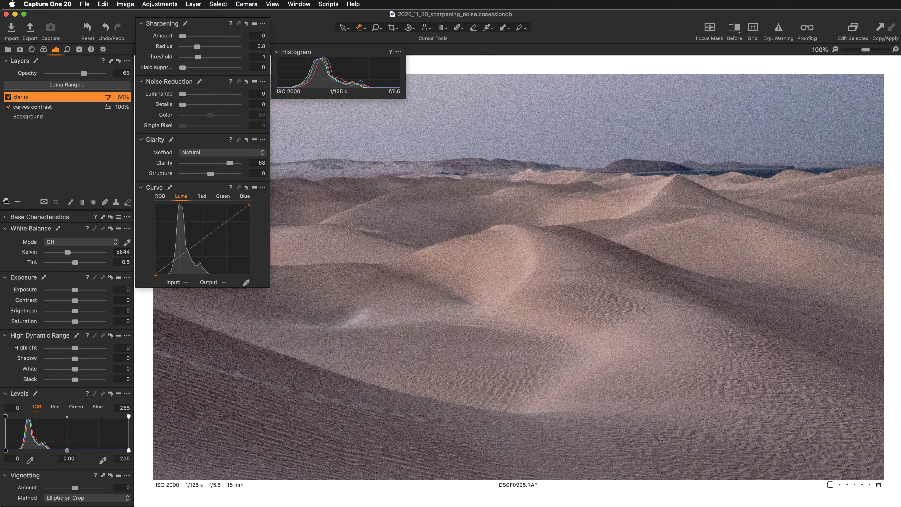
pyautogui.click(6, 201)
pyautogui.click(24, 213)
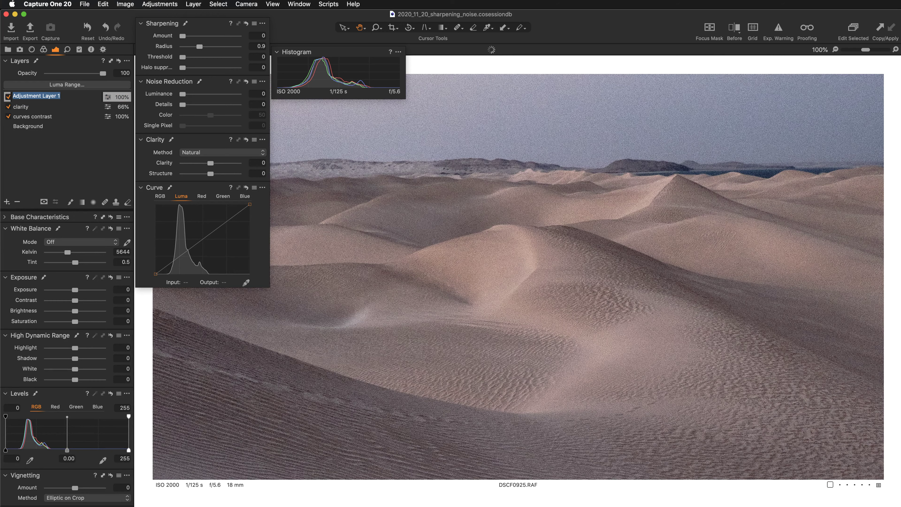
pyautogui.write('noise sky')
pyautogui.press('Return')
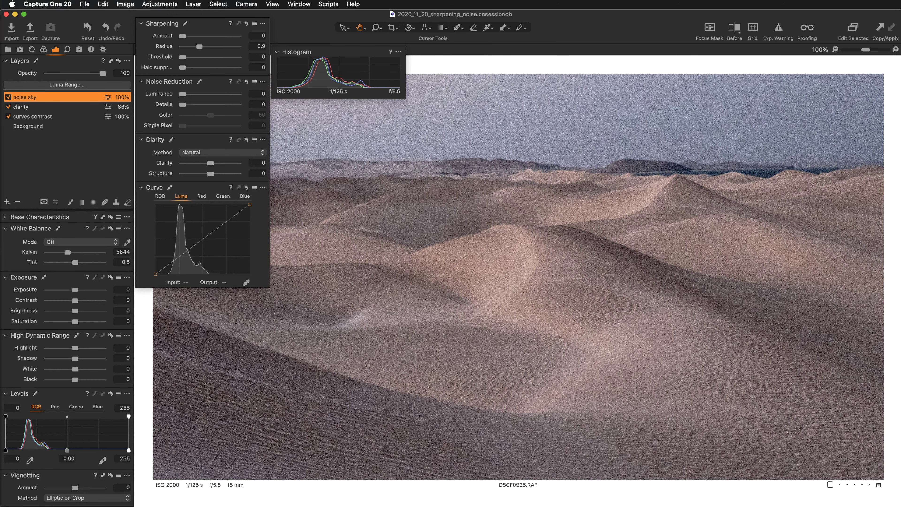
# Pick the blue sky as the Color Editor's Skin Tone colour and dock the floating Histogram above the Layers tool.
pyautogui.press('super+plus')
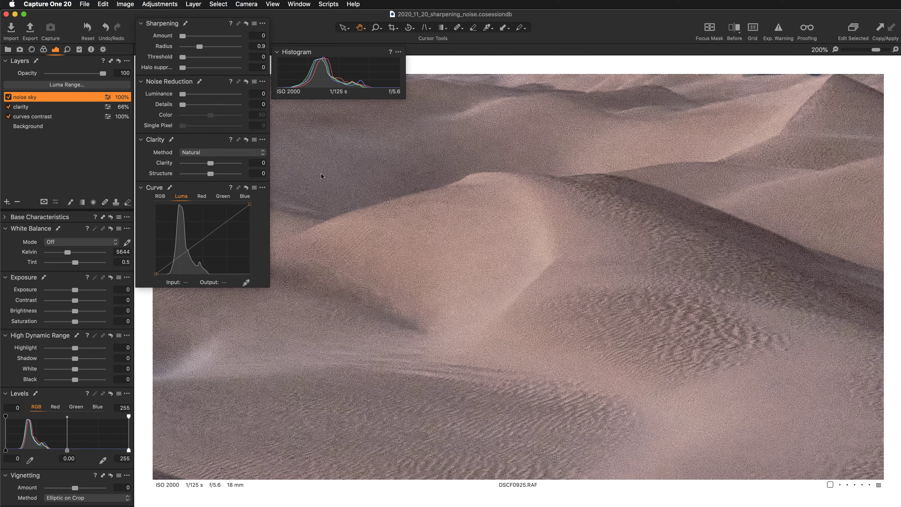
pyautogui.moveTo(499, 202); pyautogui.dragTo(555, 281)
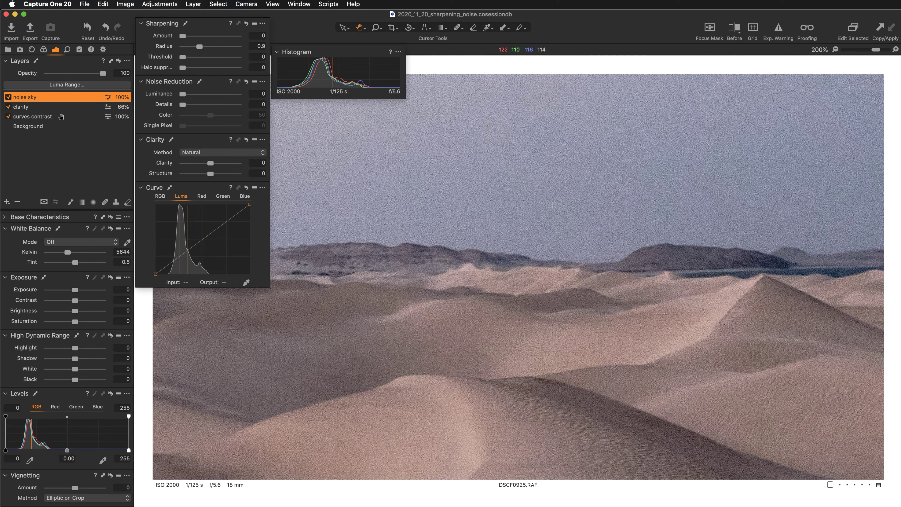
pyautogui.click(44, 49)
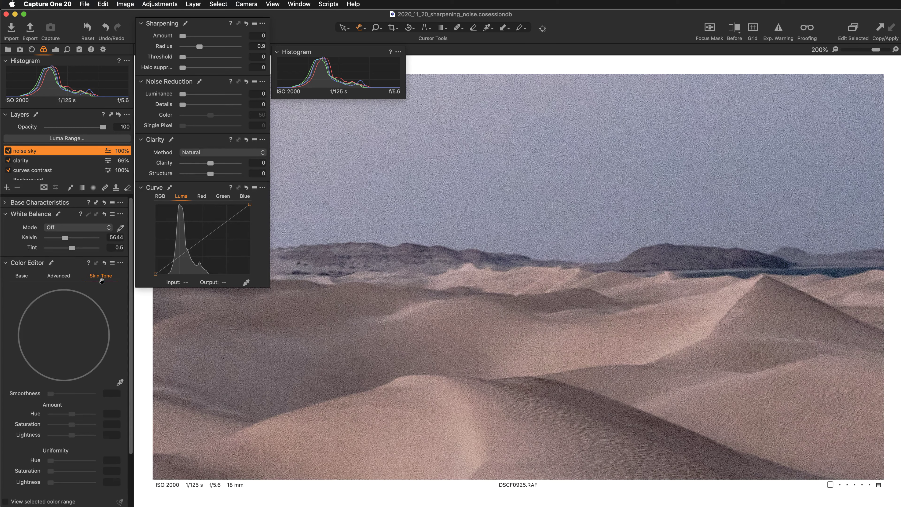
pyautogui.click(119, 382)
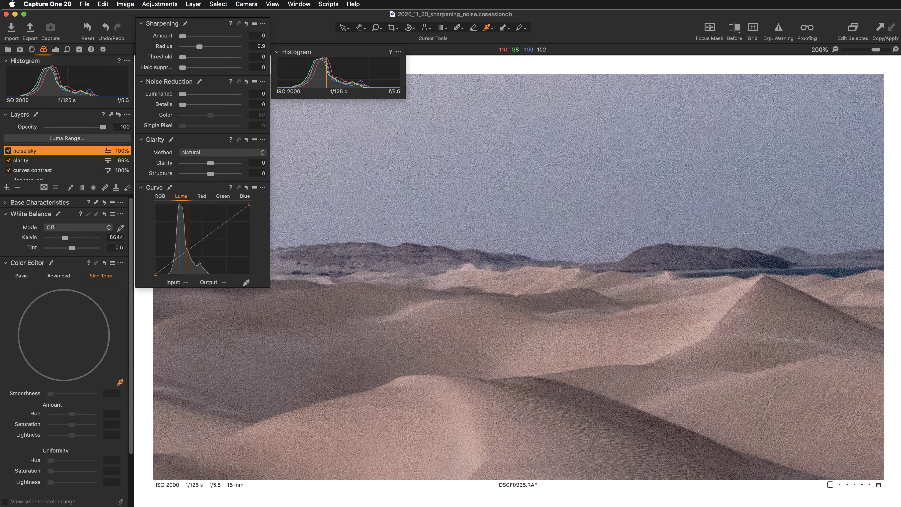
pyautogui.press('super+0')
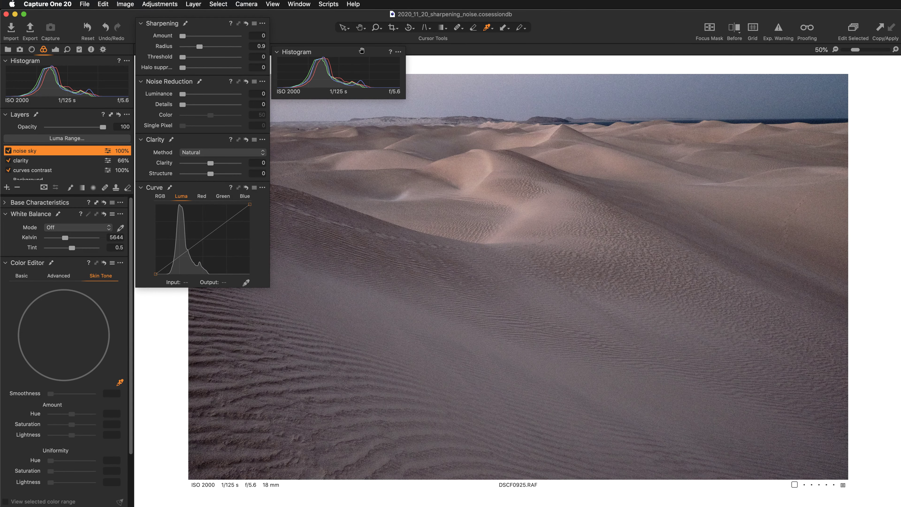
pyautogui.moveTo(364, 62); pyautogui.dragTo(67, 114)
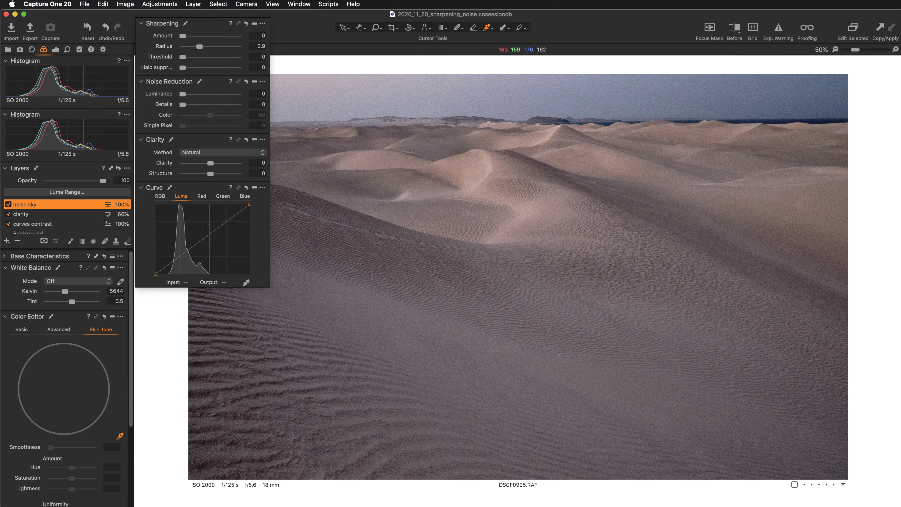
pyautogui.moveTo(218, 25); pyautogui.dragTo(202, 219)
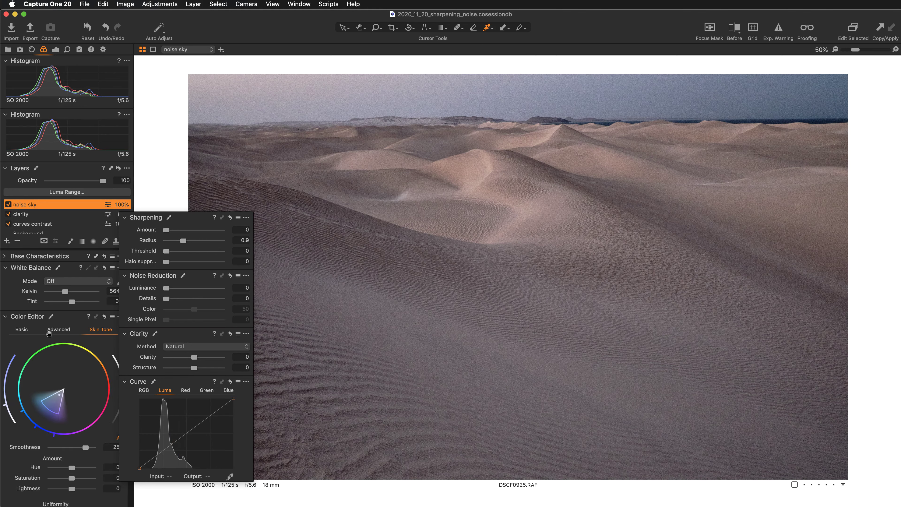
# Float the Color Editor over the photo clear of the other floating tools and widen the picked blue colour range.
pyautogui.moveTo(77, 314); pyautogui.dragTo(331, 210)
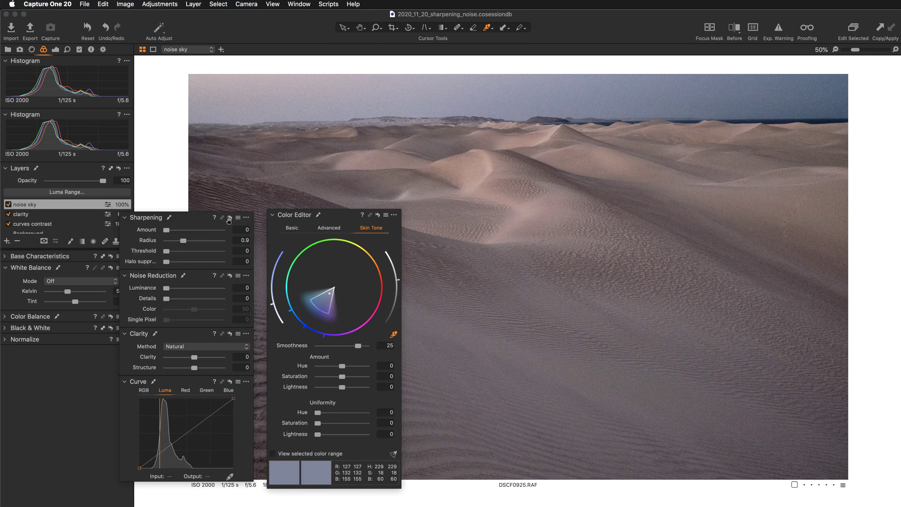
pyautogui.moveTo(201, 217); pyautogui.dragTo(216, 18)
pyautogui.moveTo(323, 213); pyautogui.dragTo(396, 214)
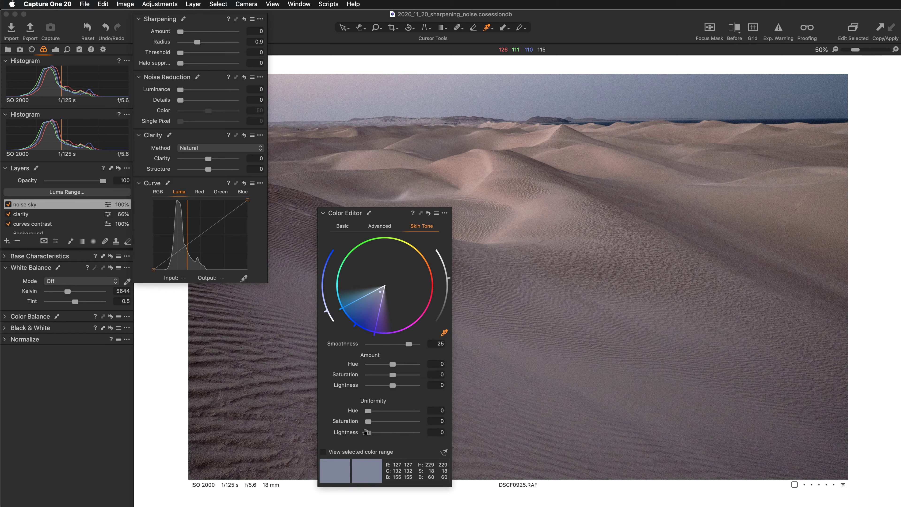
# Set the Skin Tone Lightness uniformity to 100 and examine the sky at 100%.
pyautogui.moveTo(366, 432); pyautogui.dragTo(416, 432)
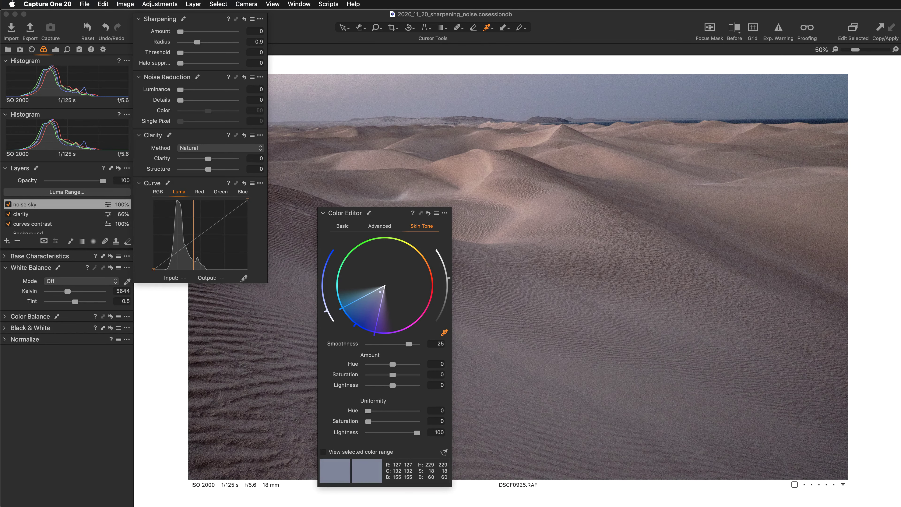
pyautogui.press('super+alt+0')
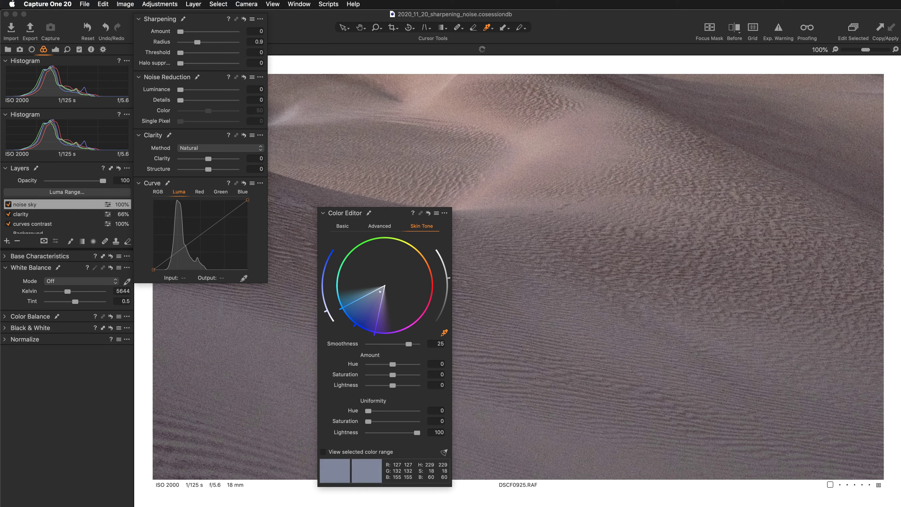
pyautogui.click(360, 27)
pyautogui.moveTo(667, 151); pyautogui.dragTo(599, 191)
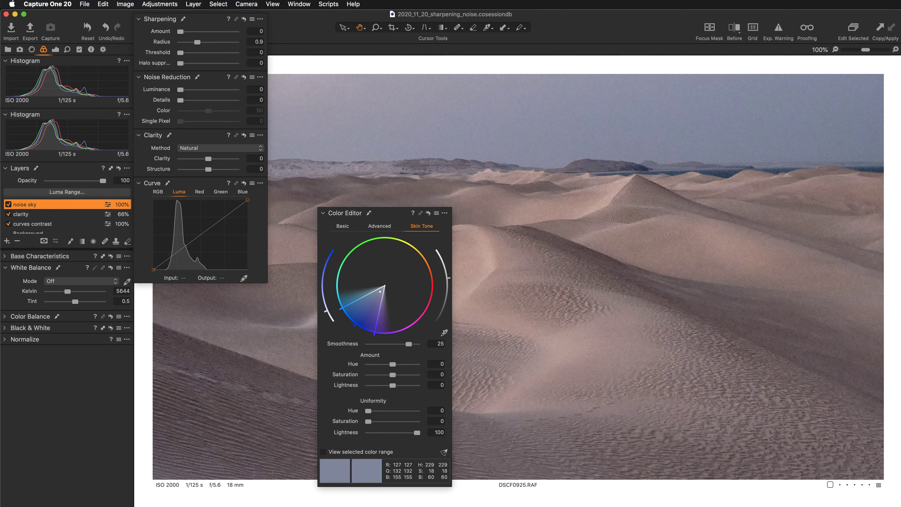
# Dock the floating Color Editor below the collapsed Curve tool and compare the sky at 200% with the noise sky layer off and on.
pyautogui.click(8, 204)
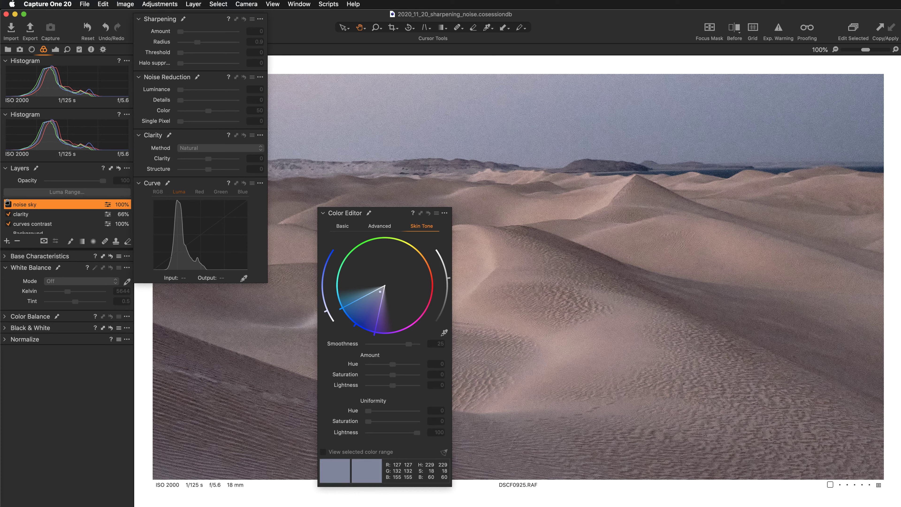
pyautogui.press('super+plus')
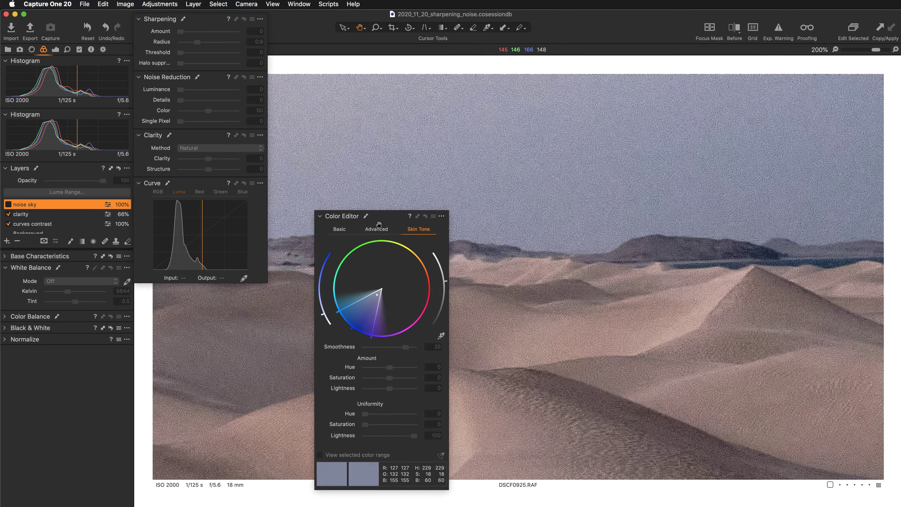
pyautogui.moveTo(392, 213); pyautogui.dragTo(198, 186)
pyautogui.click(138, 182)
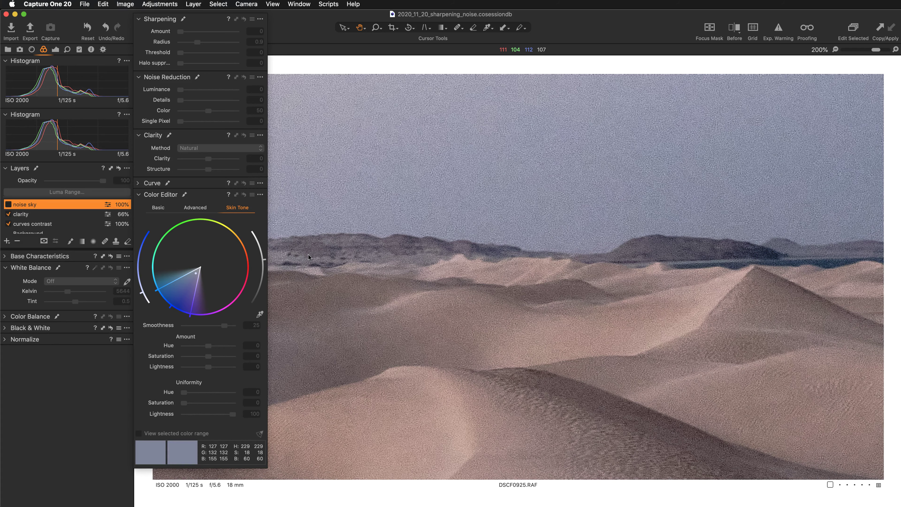
pyautogui.click(7, 204)
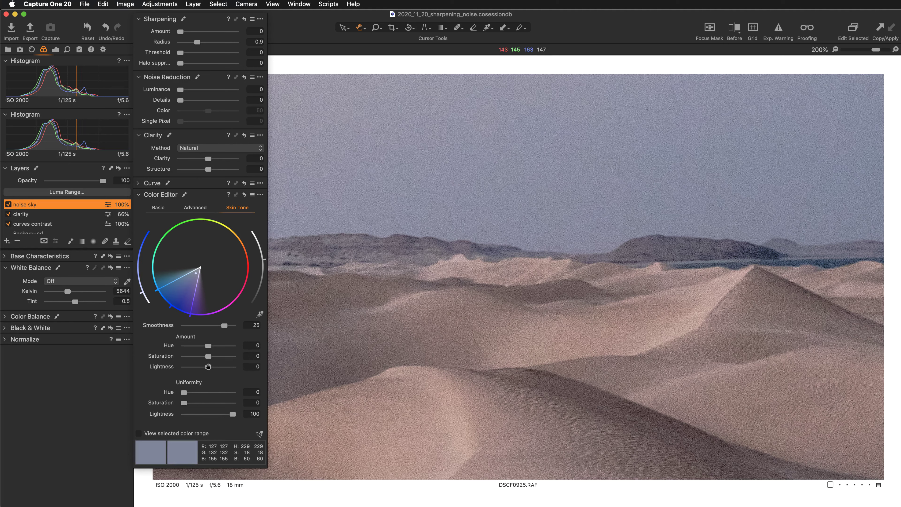
# Set the Skin Tone Lightness amount to 10 after trying -10, and compare the noise sky layer off and on.
pyautogui.moveTo(209, 367); pyautogui.dragTo(233, 367)
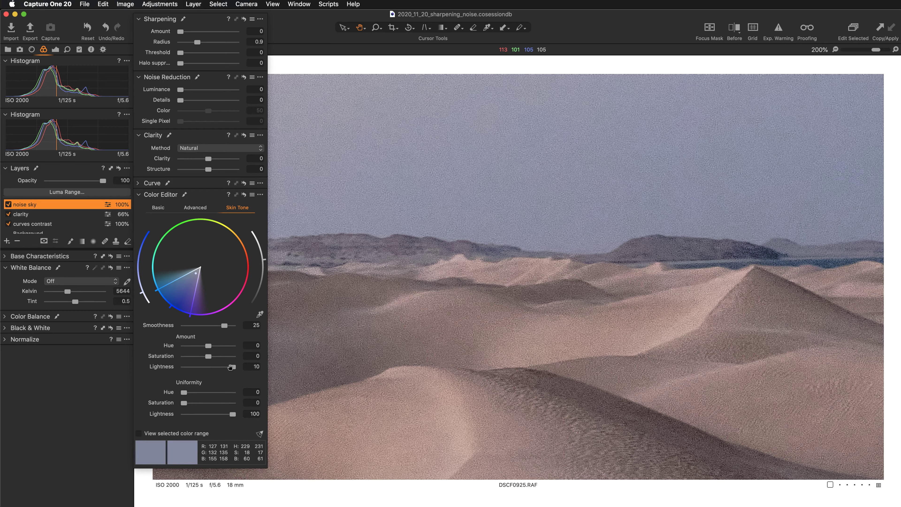
pyautogui.moveTo(231, 367); pyautogui.dragTo(174, 366)
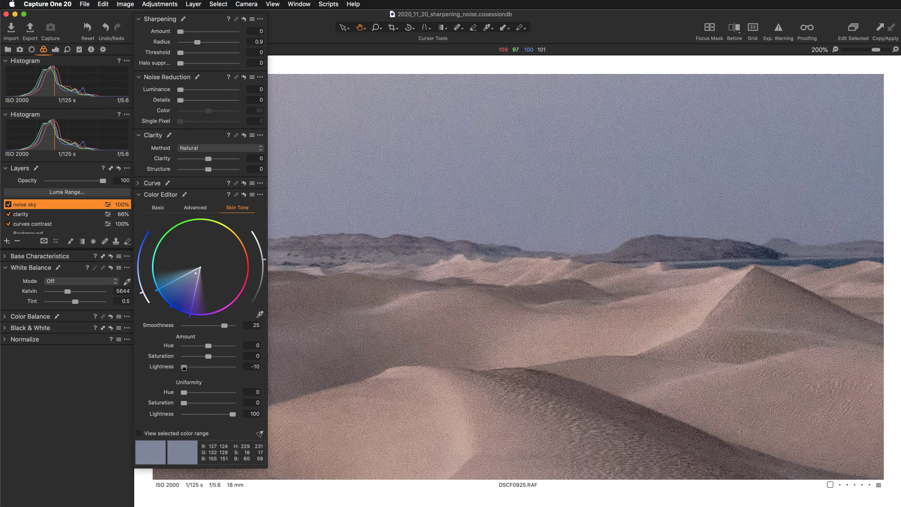
pyautogui.moveTo(184, 367); pyautogui.dragTo(230, 368)
pyautogui.click(7, 205)
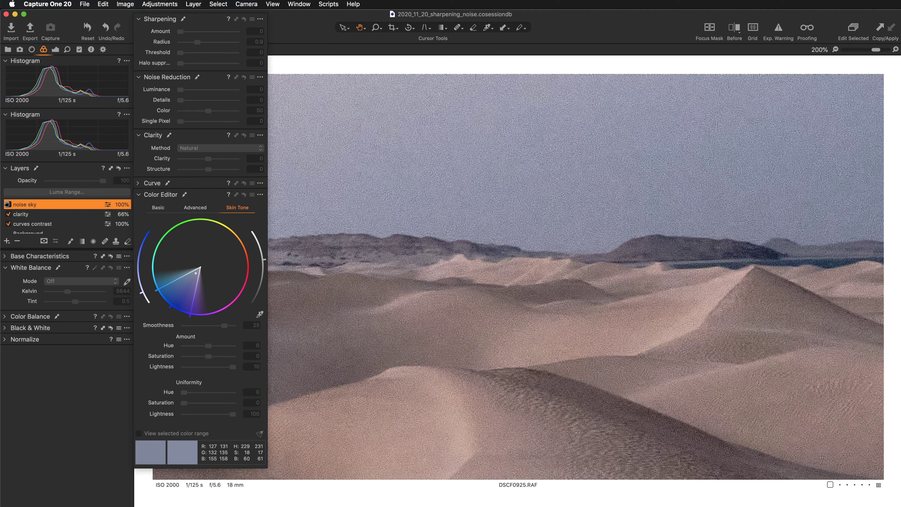
pyautogui.click(7, 204)
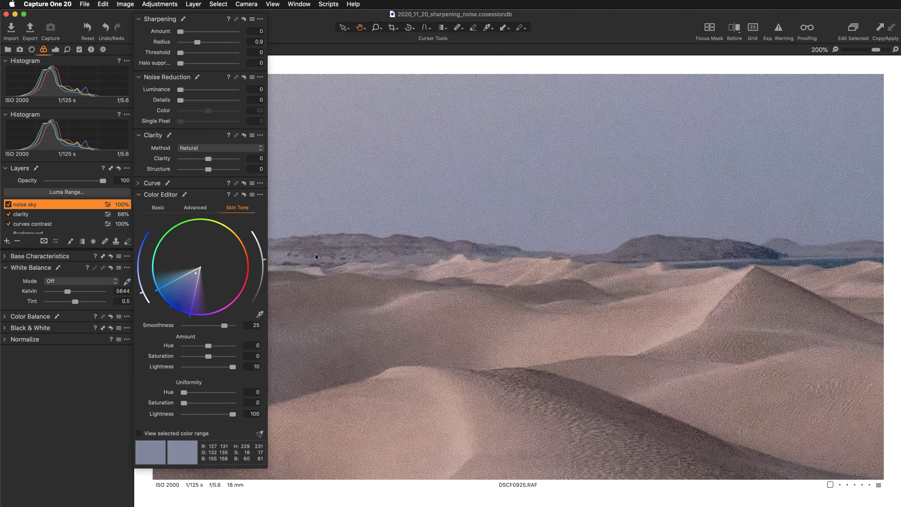
# Add a new empty adjustment layer above the noise sky layer and name it noise sand.
pyautogui.moveTo(585, 384); pyautogui.dragTo(561, 269)
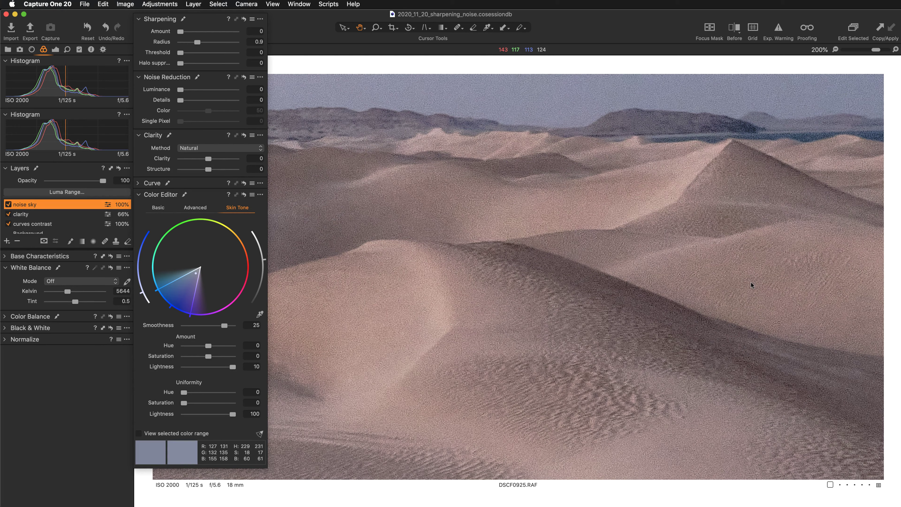
pyautogui.moveTo(621, 239); pyautogui.dragTo(632, 250)
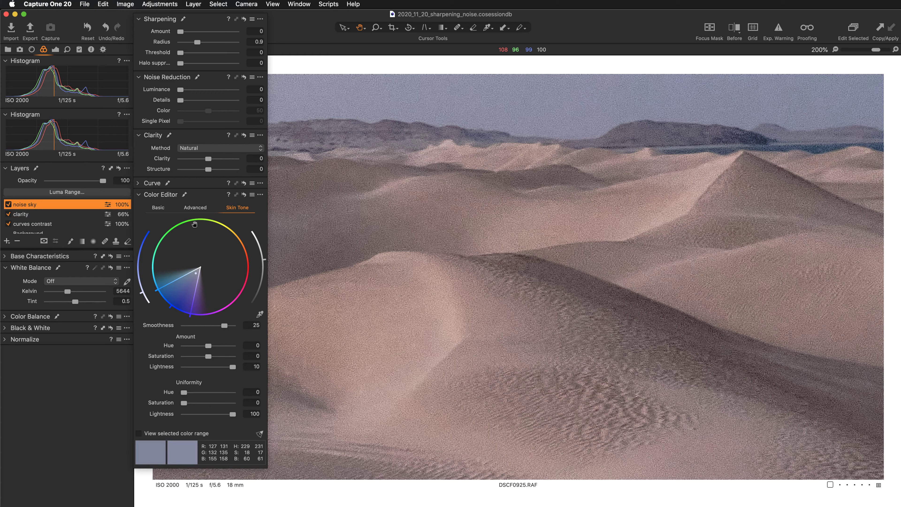
pyautogui.click(7, 241)
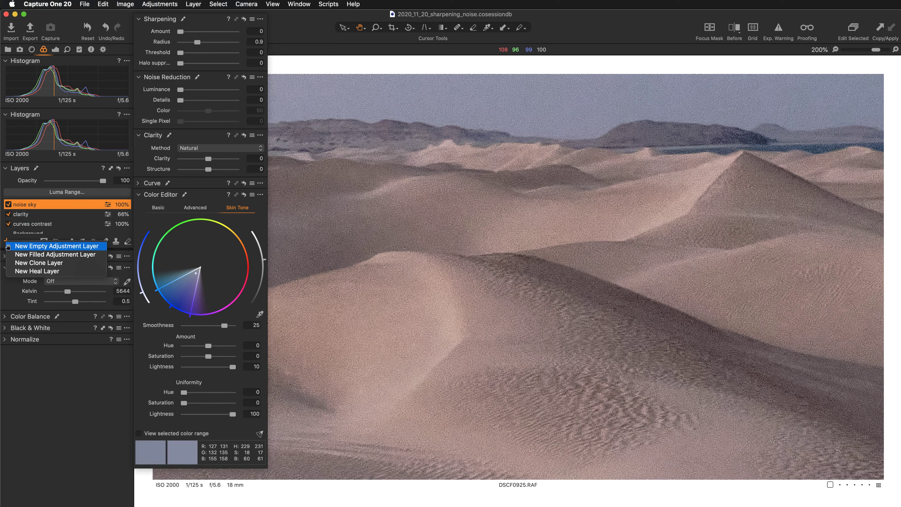
pyautogui.click(8, 246)
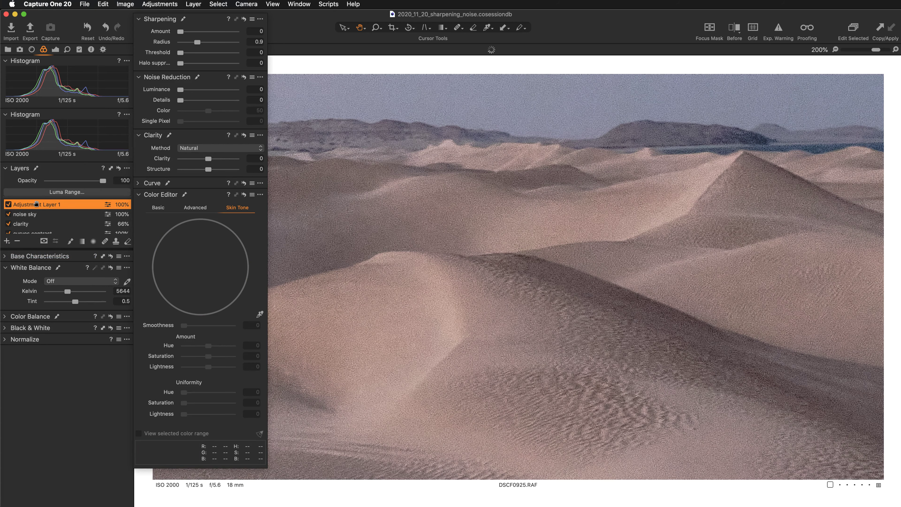
pyautogui.doubleClick(36, 204)
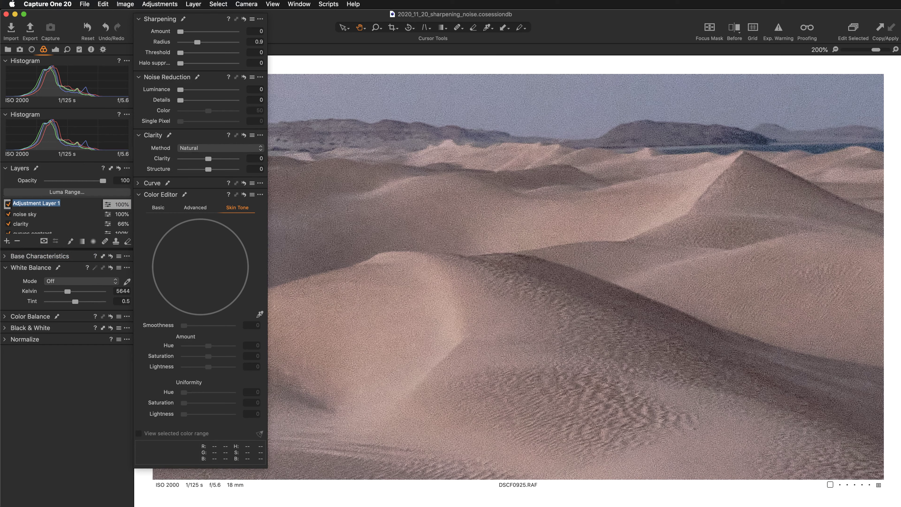
pyautogui.write('noise sand')
pyautogui.press('Return')
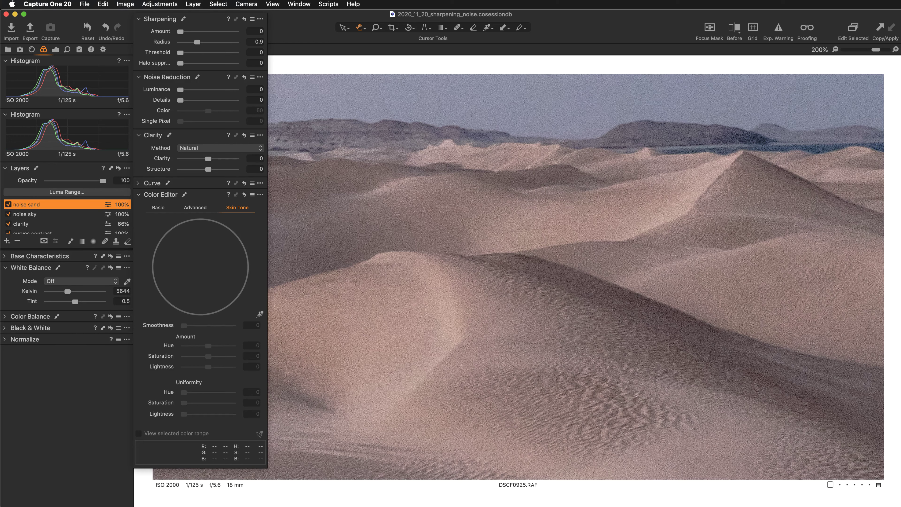
# Pick the sand as the Color Editor's Skin Tone colour, widen the picked range and bring the dunes into view at 200%.
pyautogui.click(259, 314)
pyautogui.press('super+0')
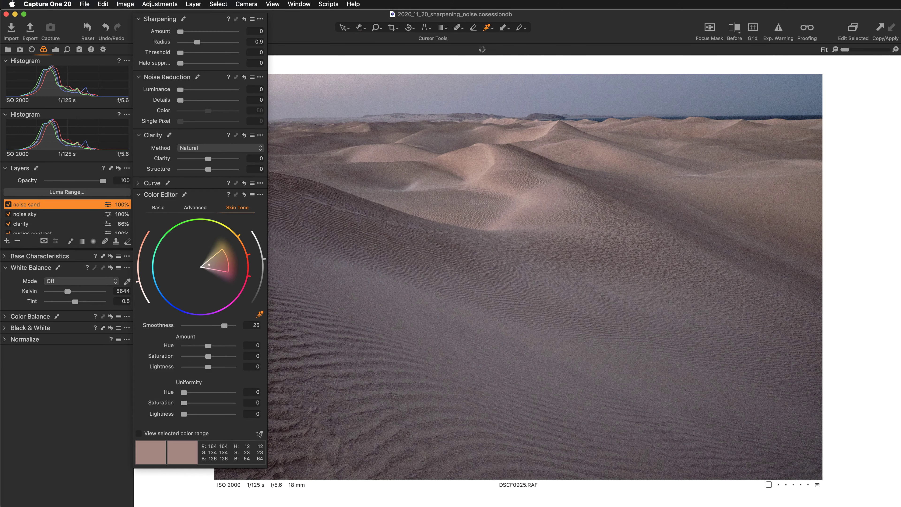
pyautogui.press('super+plus')
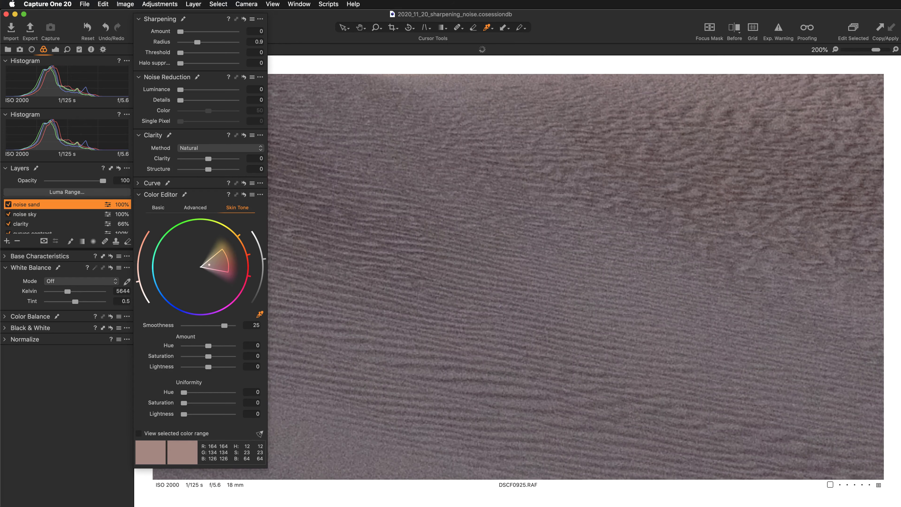
pyautogui.press('h')
pyautogui.moveTo(581, 170); pyautogui.dragTo(549, 286)
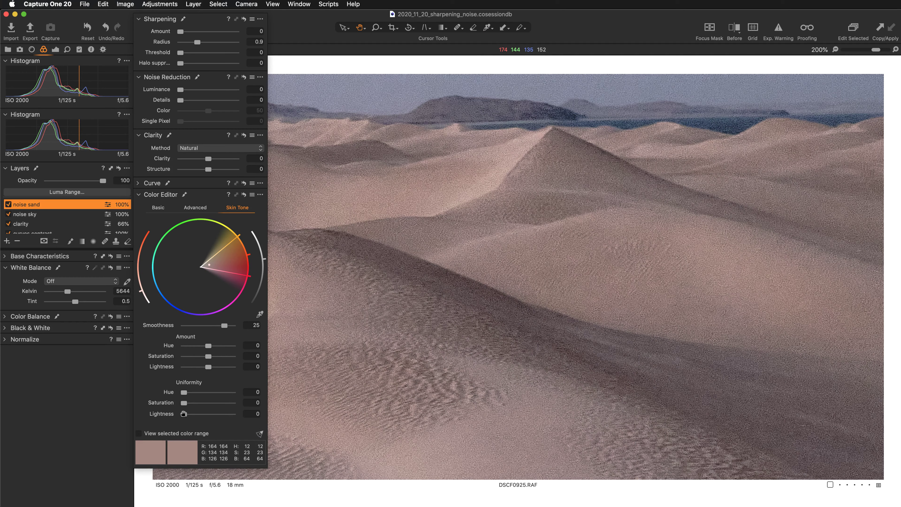
# Try a Skin Tone Lightness uniformity of 100 on the sand and examine the dunes and sky at 200%.
pyautogui.moveTo(183, 414); pyautogui.dragTo(240, 414)
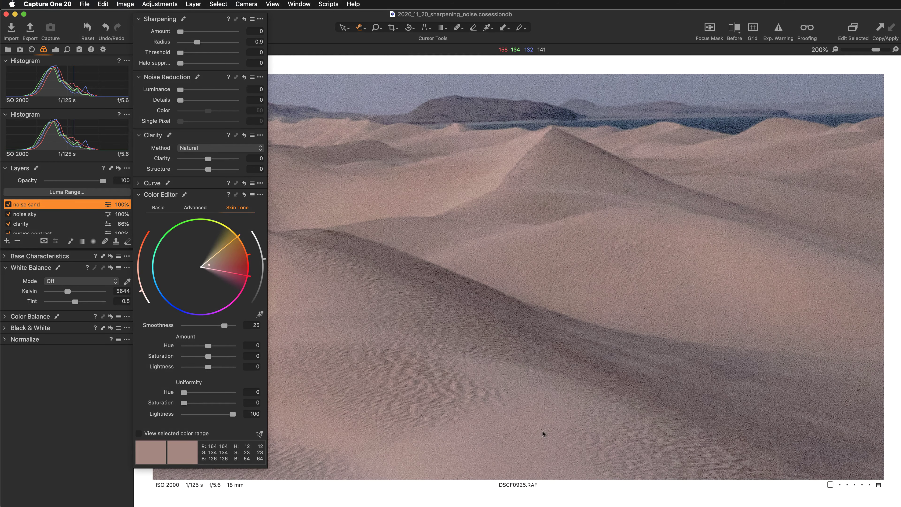
pyautogui.moveTo(542, 431); pyautogui.dragTo(598, 289)
pyautogui.moveTo(559, 256); pyautogui.dragTo(548, 342)
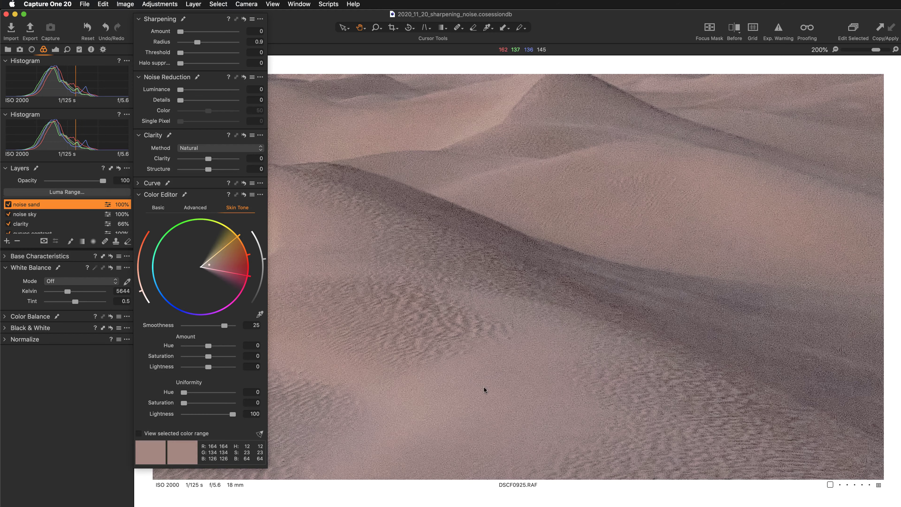
pyautogui.scroll(-2, 512, 375)
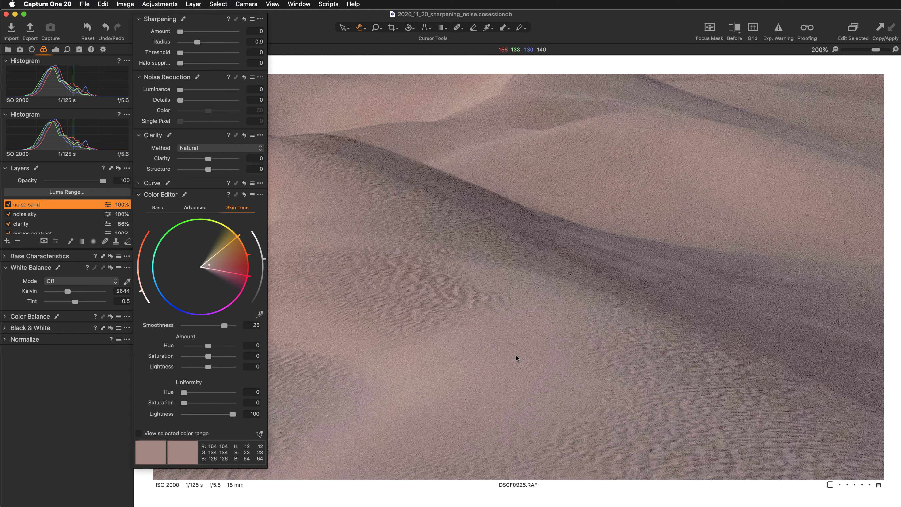
pyautogui.moveTo(636, 179); pyautogui.dragTo(634, 324)
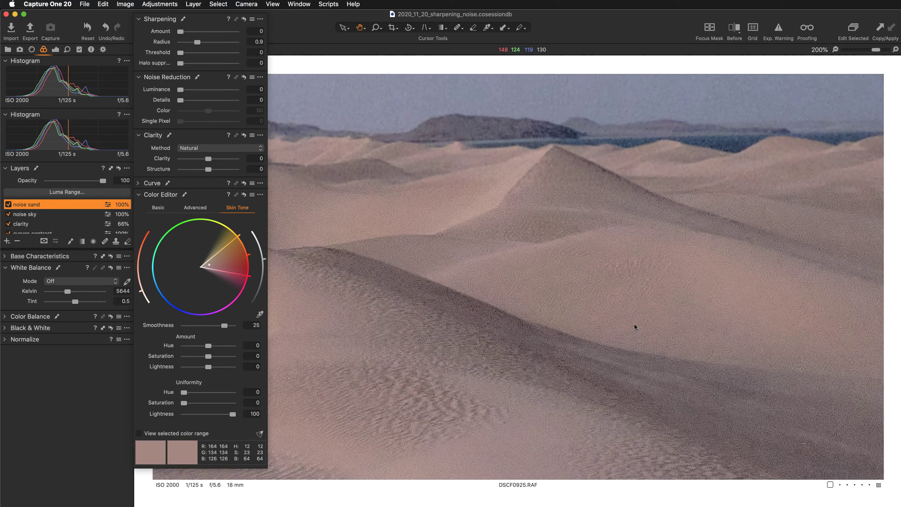
pyautogui.moveTo(519, 261); pyautogui.dragTo(637, 293)
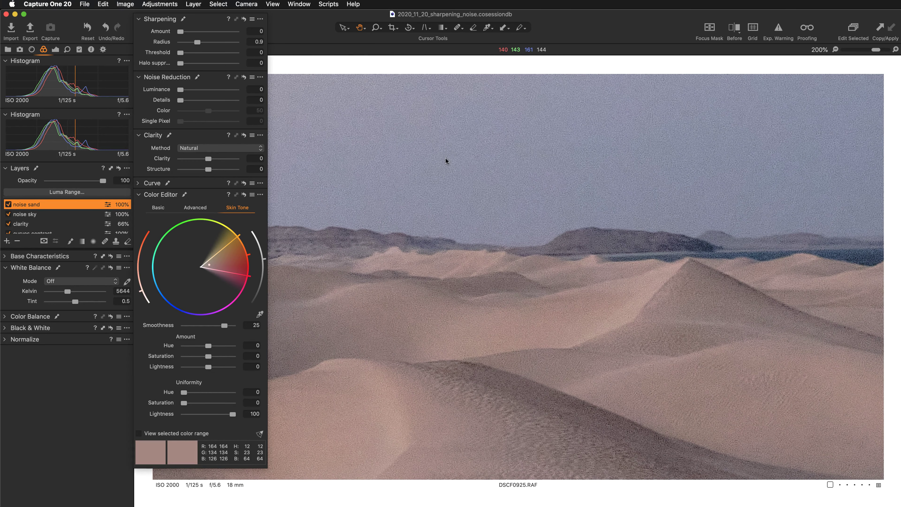
pyautogui.moveTo(704, 344); pyautogui.dragTo(595, 256)
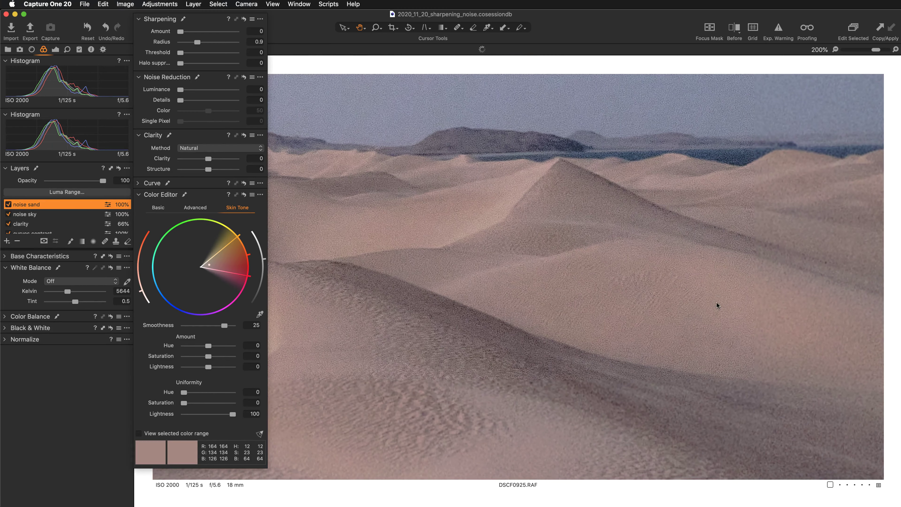
pyautogui.moveTo(717, 305); pyautogui.dragTo(583, 321)
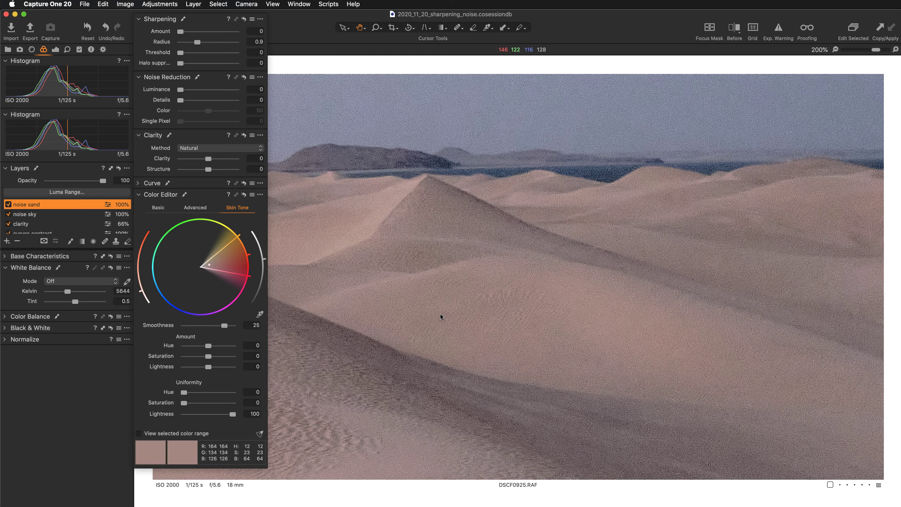
pyautogui.moveTo(440, 314); pyautogui.dragTo(491, 274)
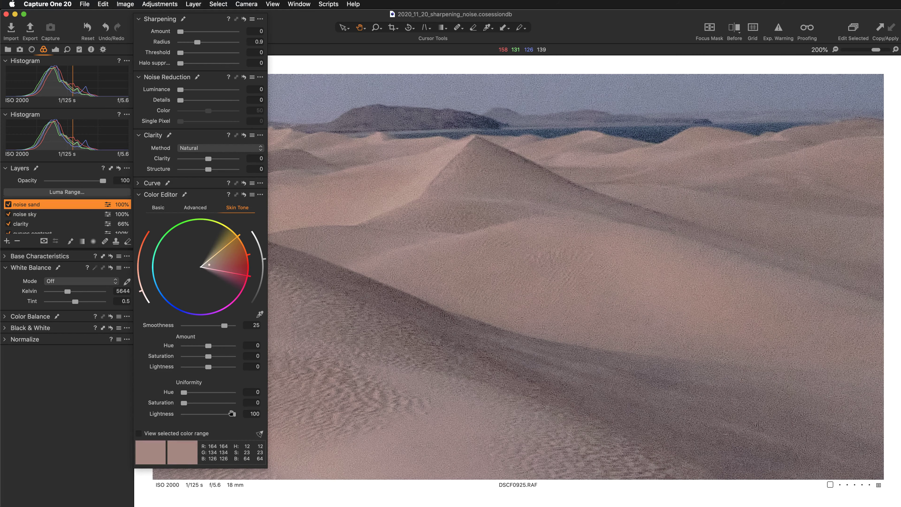
# Set the sand's Skin Tone Lightness uniformity to 24.1 and view the dunes at 100%.
pyautogui.moveTo(232, 414); pyautogui.dragTo(196, 412)
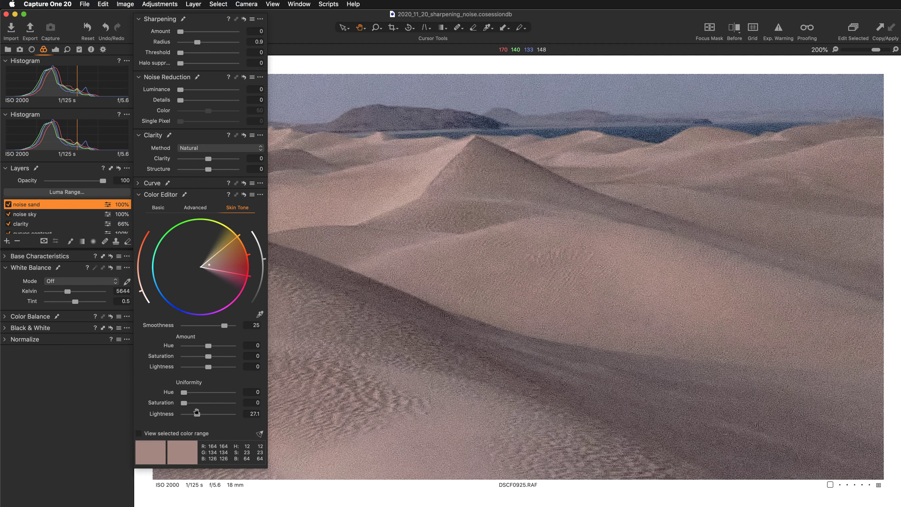
pyautogui.moveTo(197, 412); pyautogui.dragTo(195, 413)
pyautogui.scroll(-2, 425, 215)
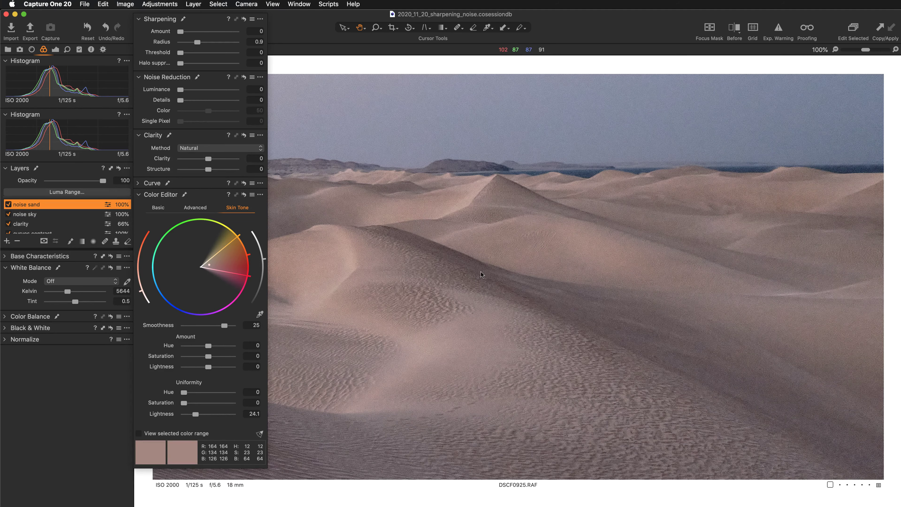
pyautogui.moveTo(481, 272); pyautogui.dragTo(652, 267)
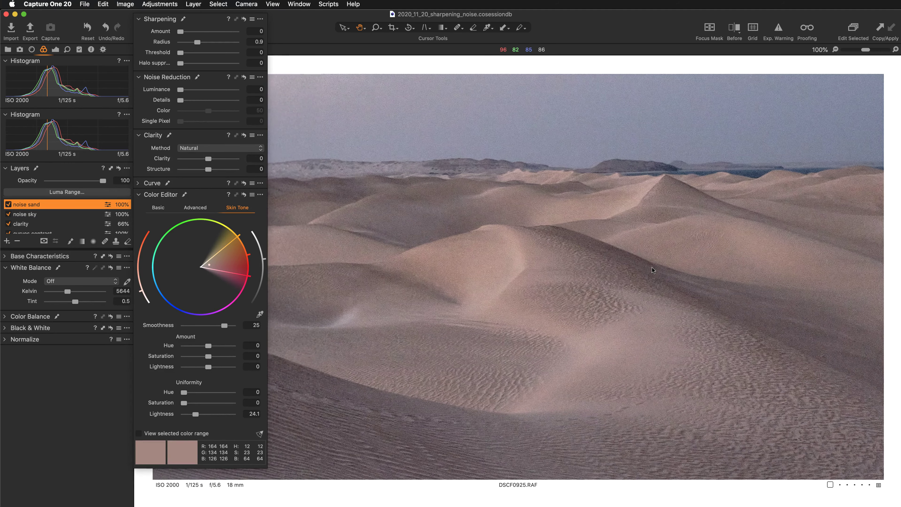
# Compare the dunes with the noise sand layer off and on, and check the coverage of the selected colour range.
pyautogui.click(8, 203)
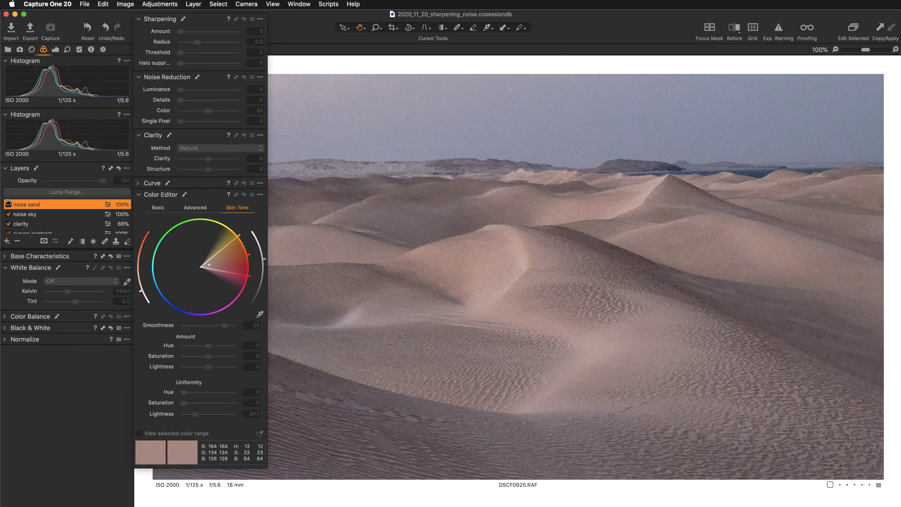
pyautogui.click(8, 203)
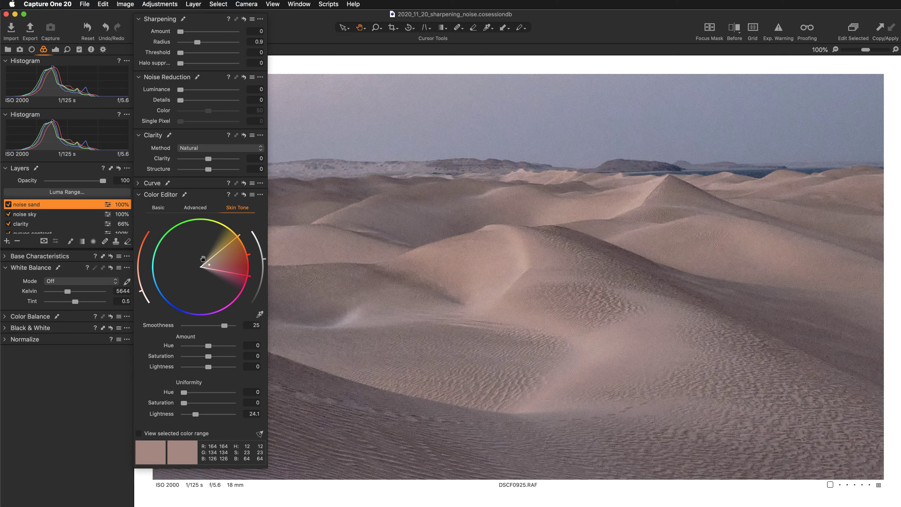
pyautogui.click(137, 434)
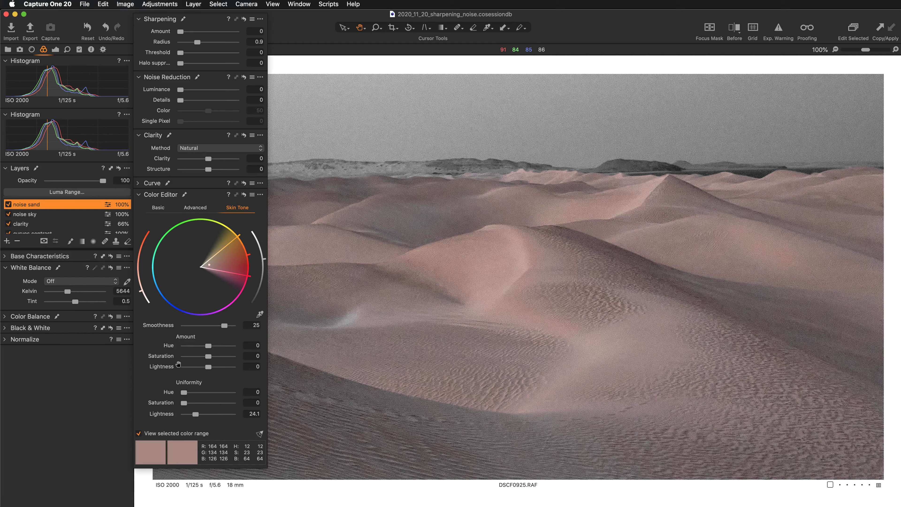
pyautogui.click(136, 434)
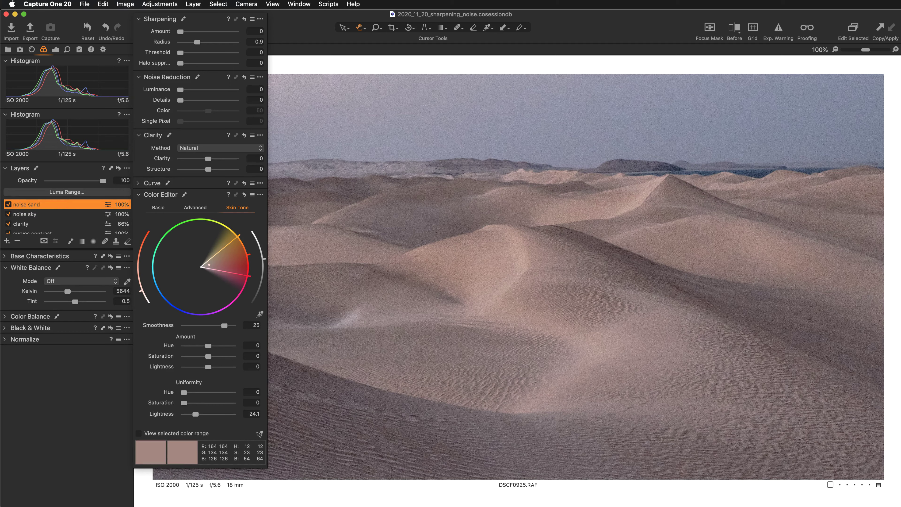
# Enlarge the Layers list to show all layers, select the Background layer and reposition the floating tools beside it.
pyautogui.moveTo(208, 16); pyautogui.dragTo(227, 18)
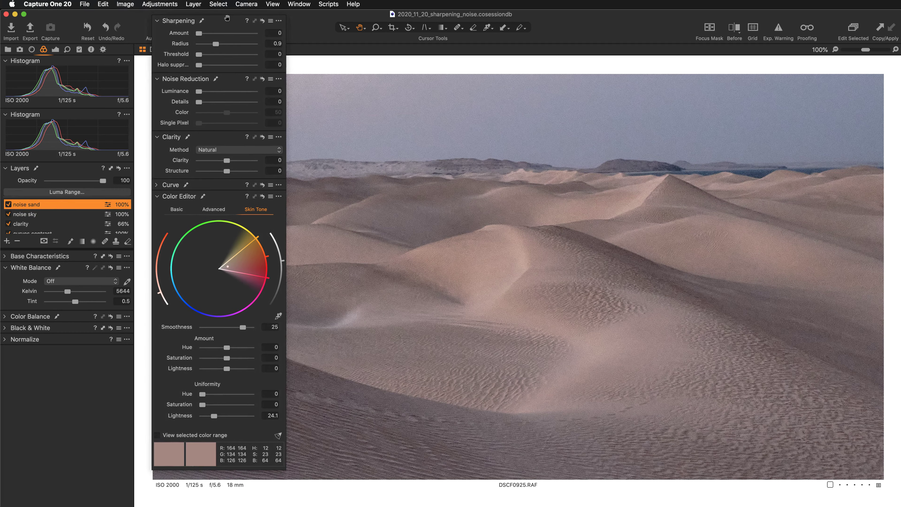
pyautogui.click(127, 168)
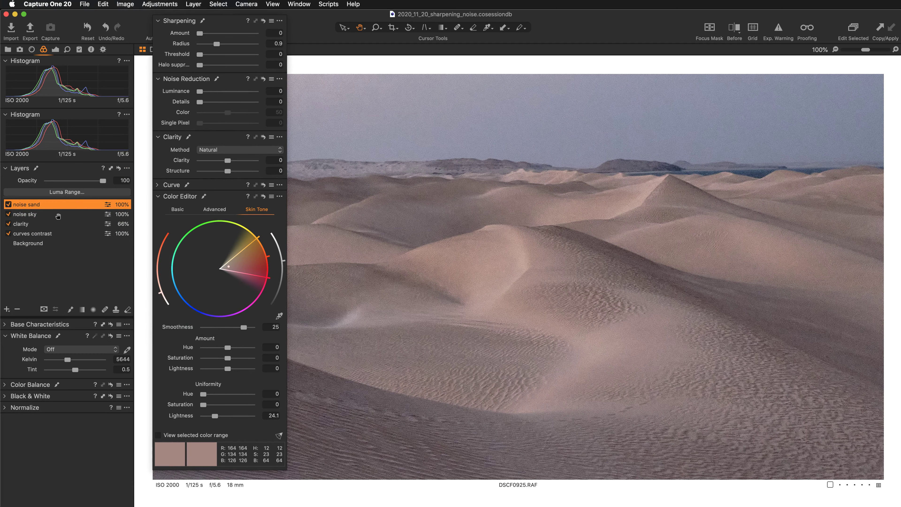
pyautogui.click(30, 243)
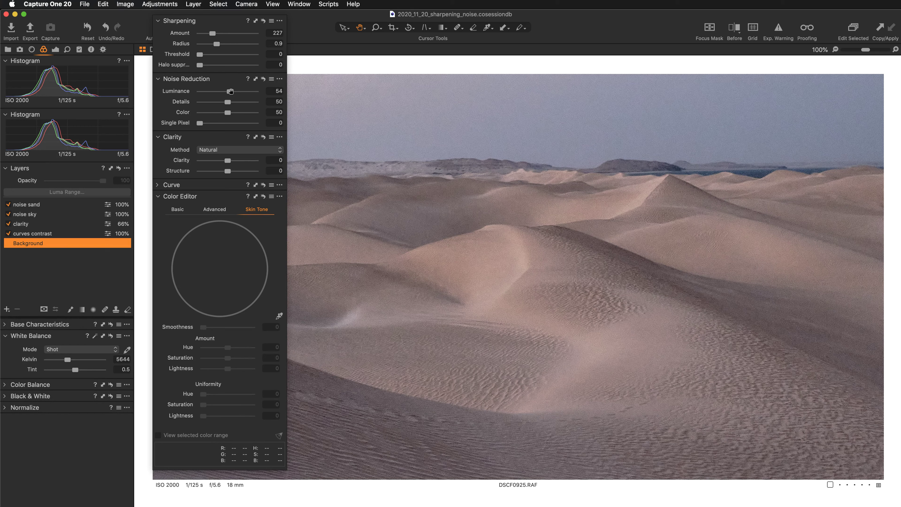
pyautogui.moveTo(230, 20); pyautogui.dragTo(220, 20)
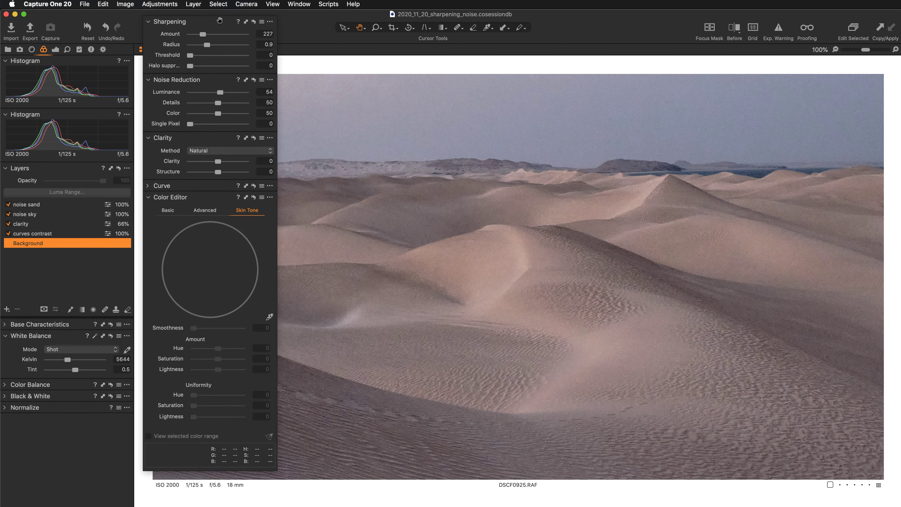
# Compare the photo before and after all adjustments, and with the clarity layer off and on.
pyautogui.press('y')
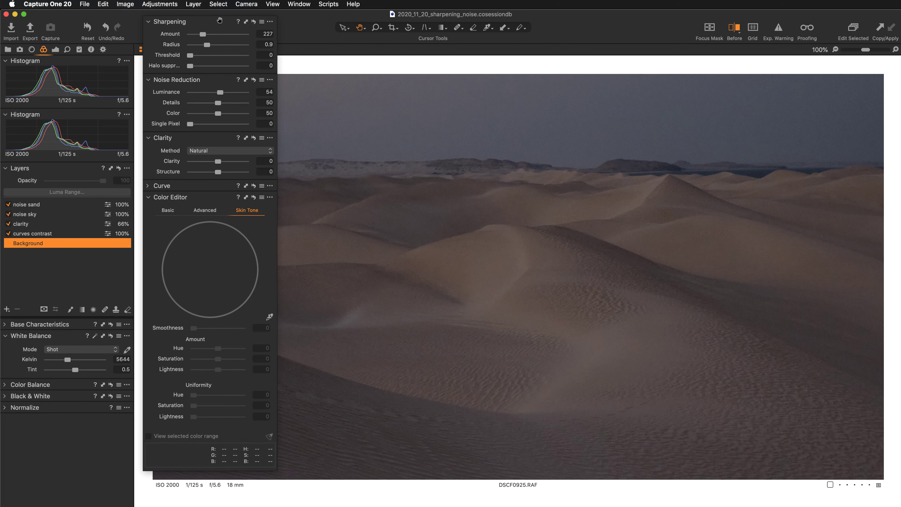
pyautogui.press('y')
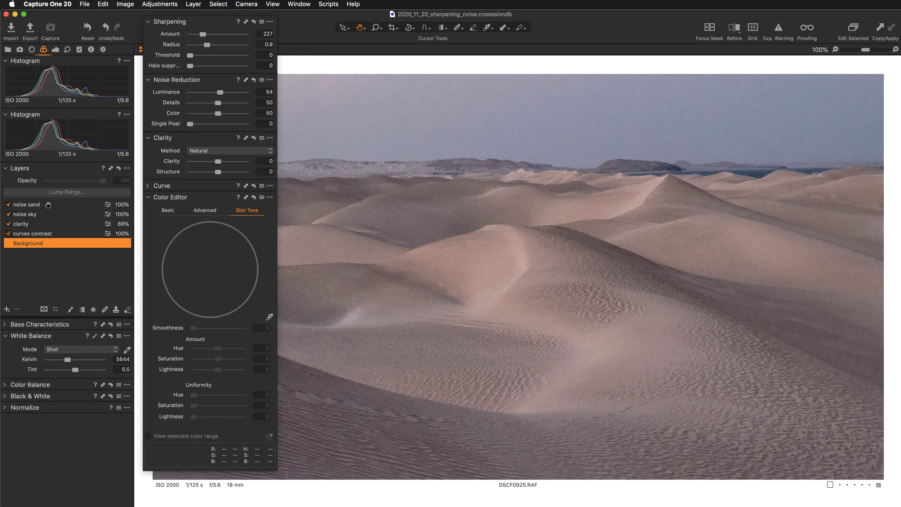
pyautogui.click(7, 223)
pyautogui.click(7, 223)
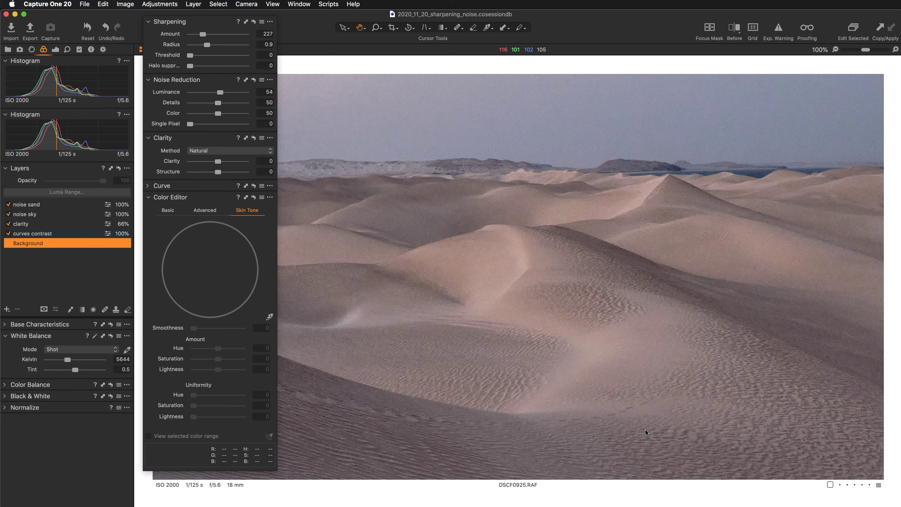